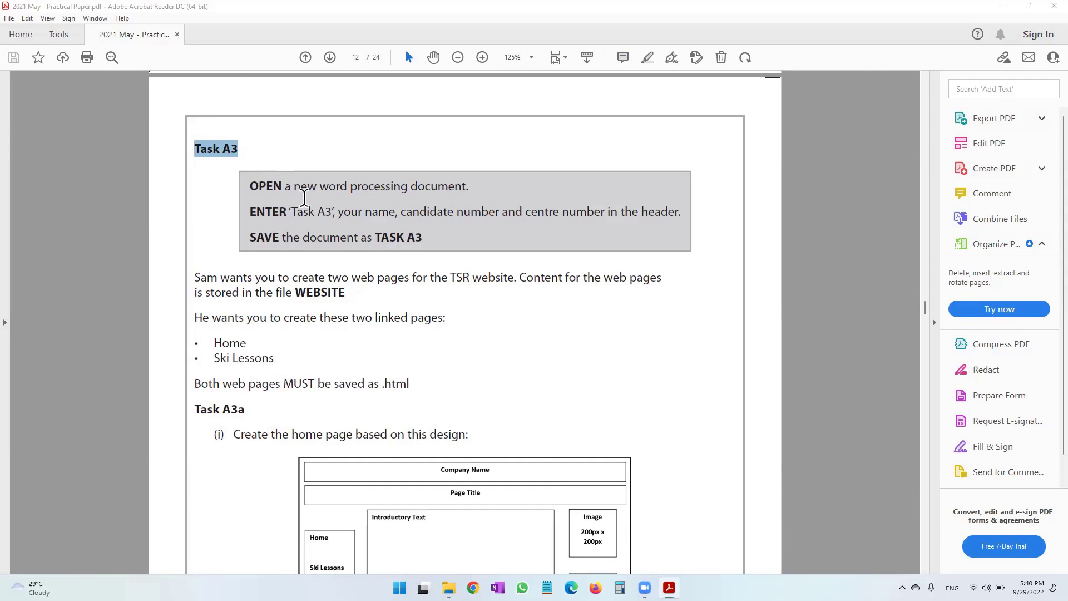
Read Task A3, highlighting the new-document instruction, header wording and file name TASK A3, then switch to the folder.
scroll(304, 198, down, 5)
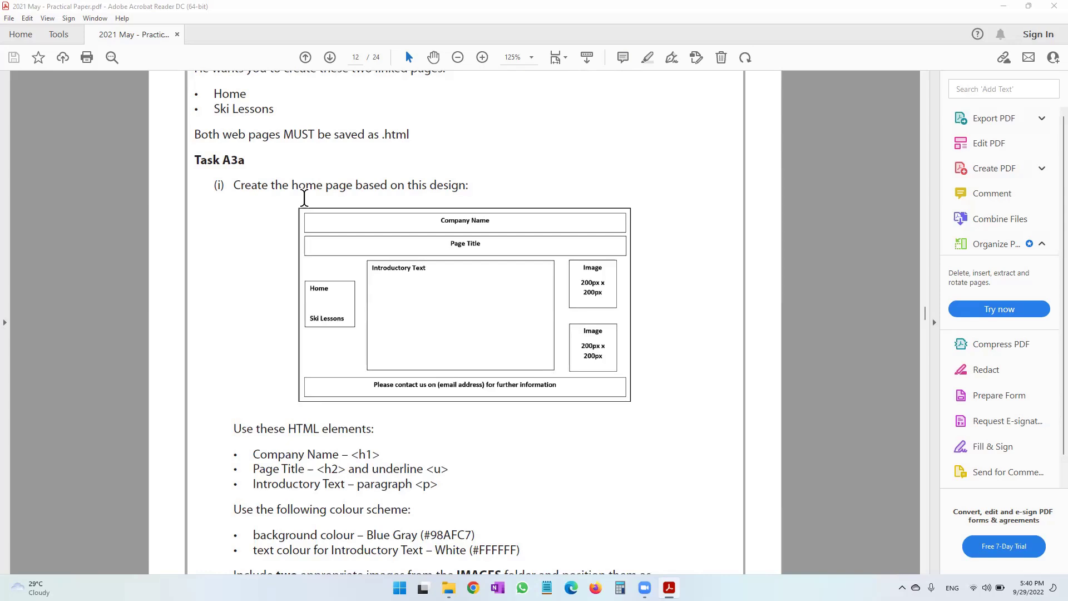
scroll(400, 218, up, 5)
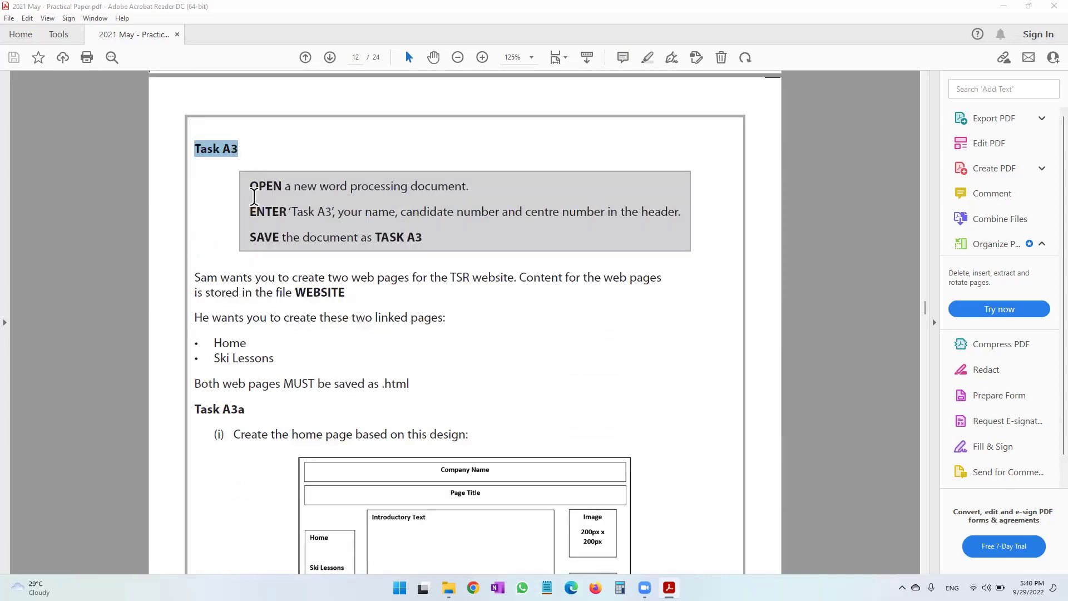
drag(252, 190, 485, 183)
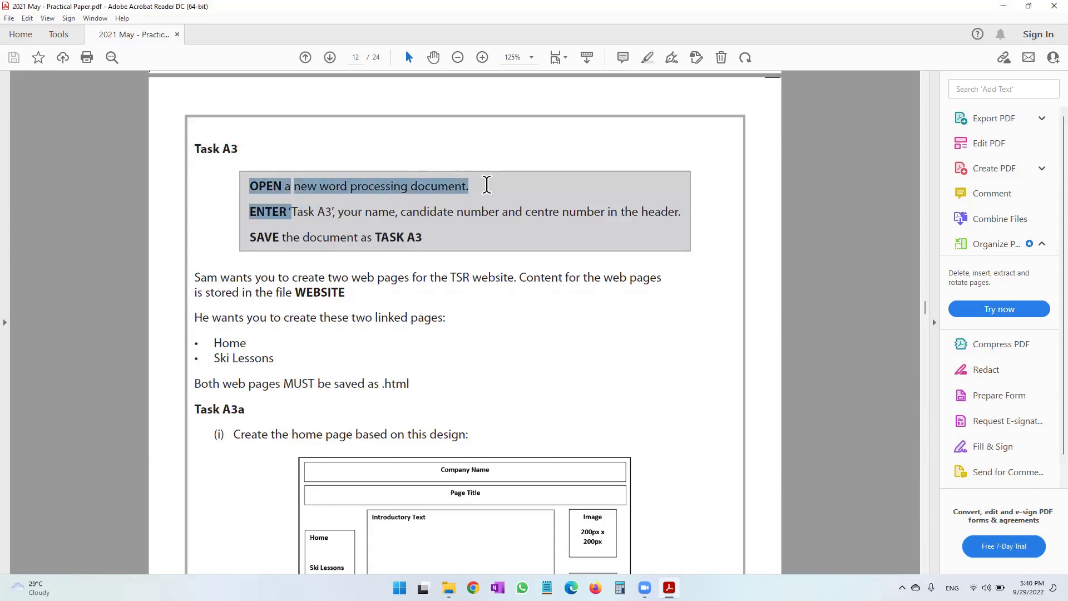
click(657, 213)
double_click(656, 213)
drag(375, 237, 426, 238)
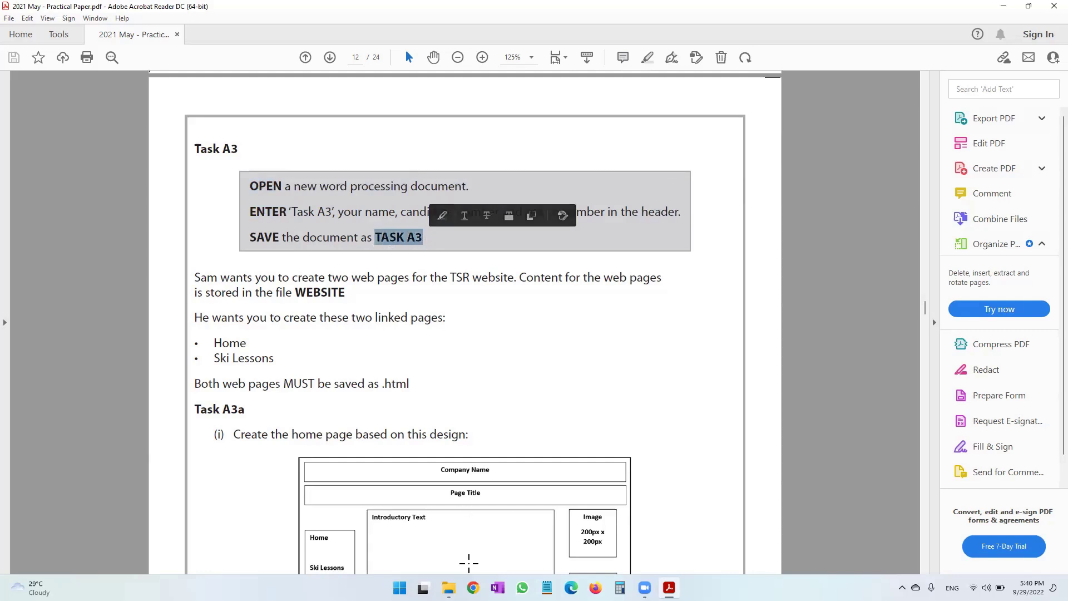
key(alt+Tab)
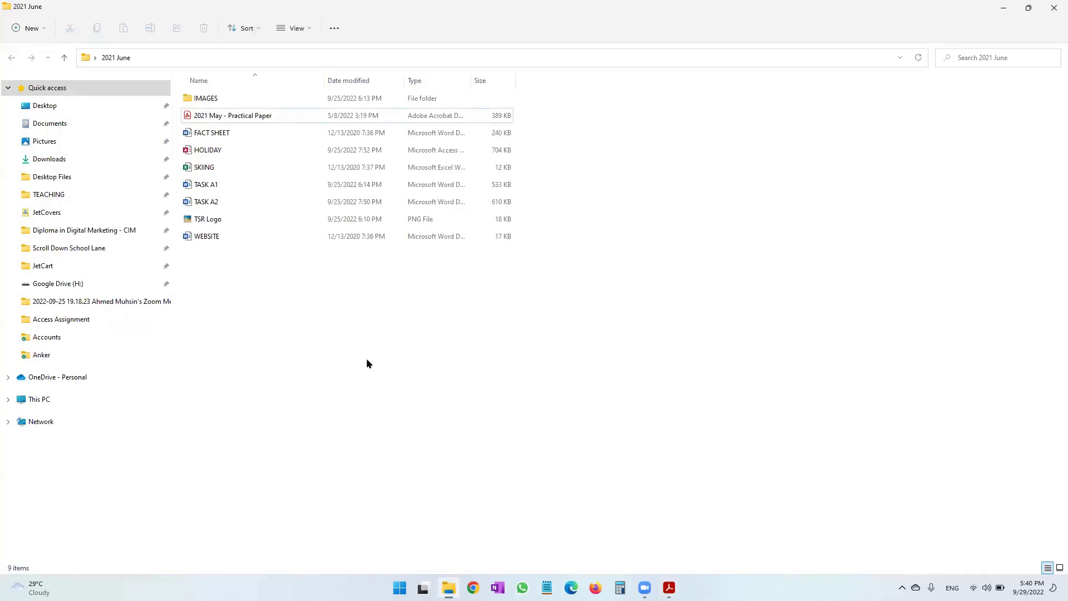
Add a new Microsoft Word document in the folder, name it TASK A3 and open it.
right_click(367, 360)
mouse_move(415, 447)
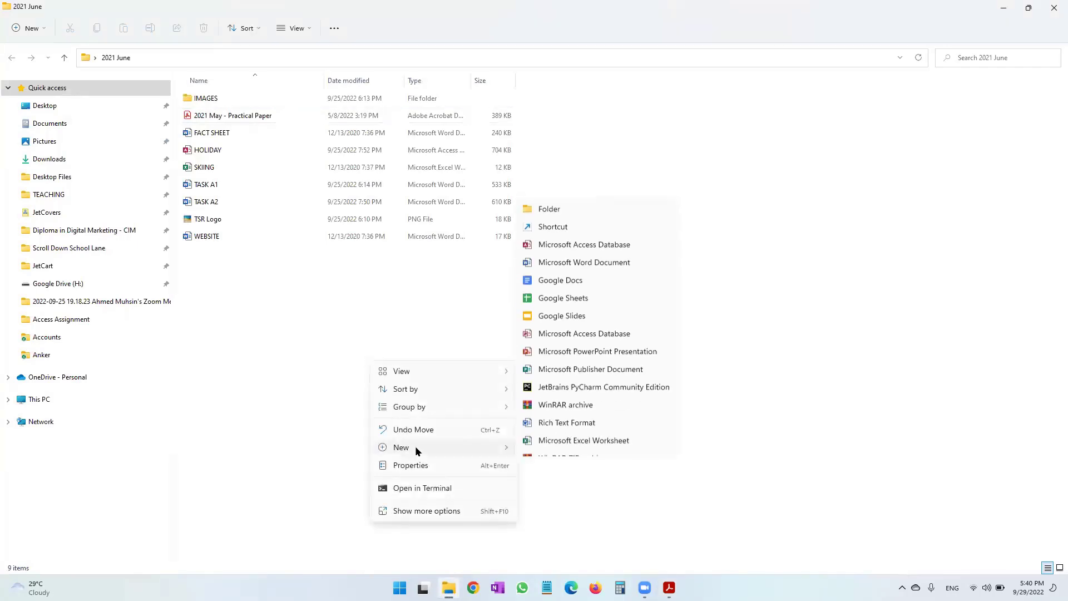
click(608, 245)
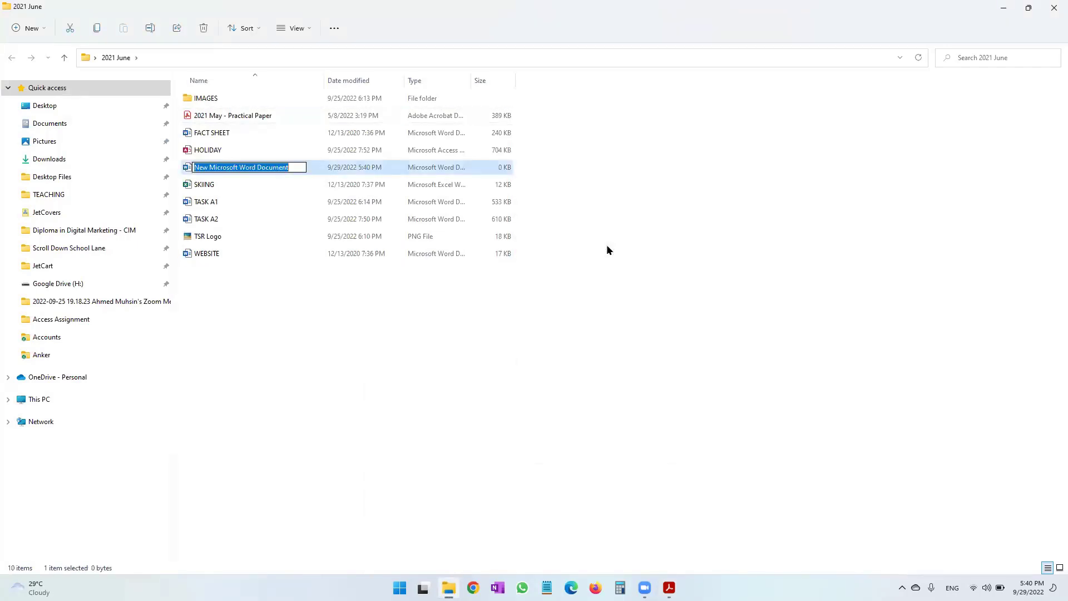
text(TASK A3)
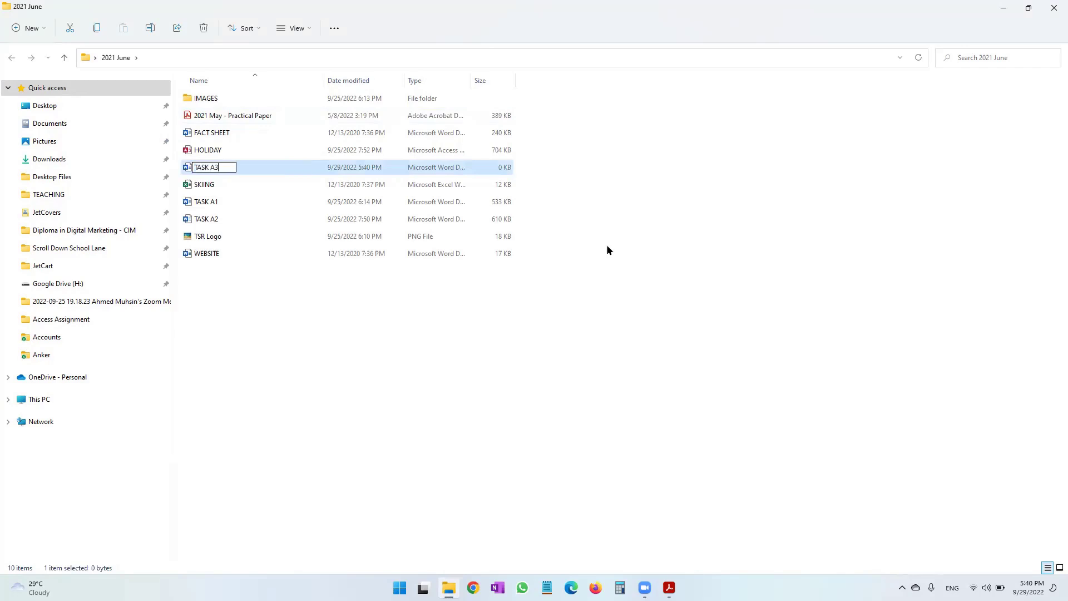
key(Return)
key(Return)
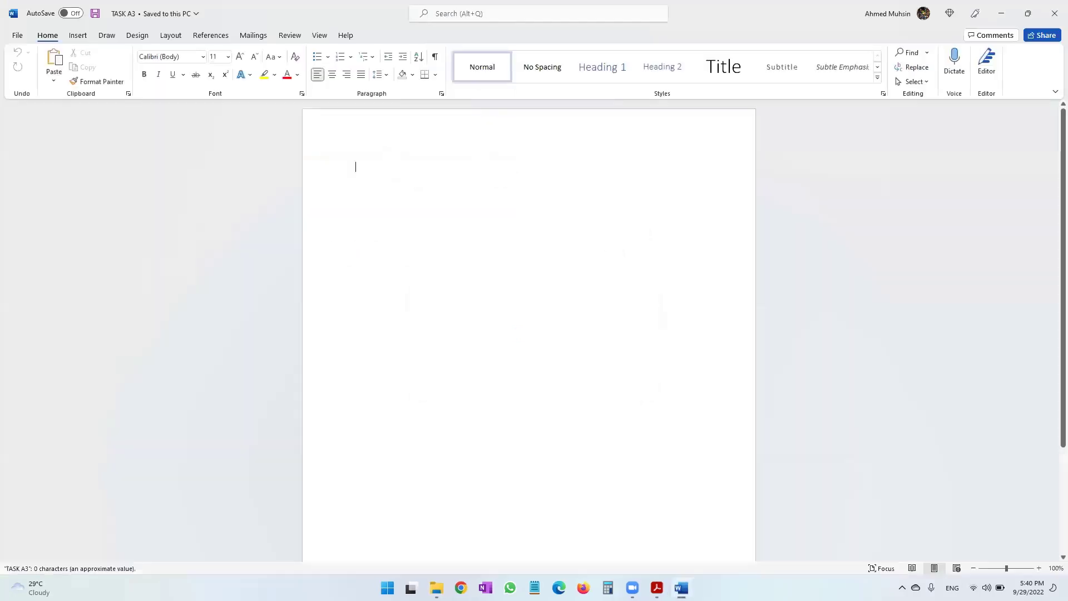
Enter Task A3, the candidate's name, candidate number and centre number in the header, then return to the PDF.
double_click(431, 126)
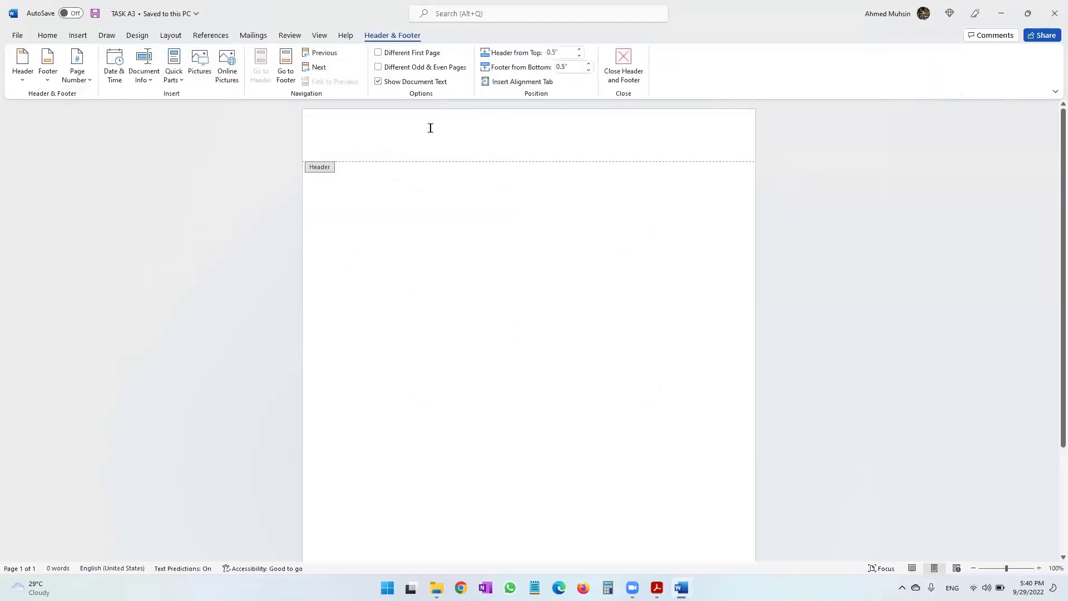
text(Task A3 A)
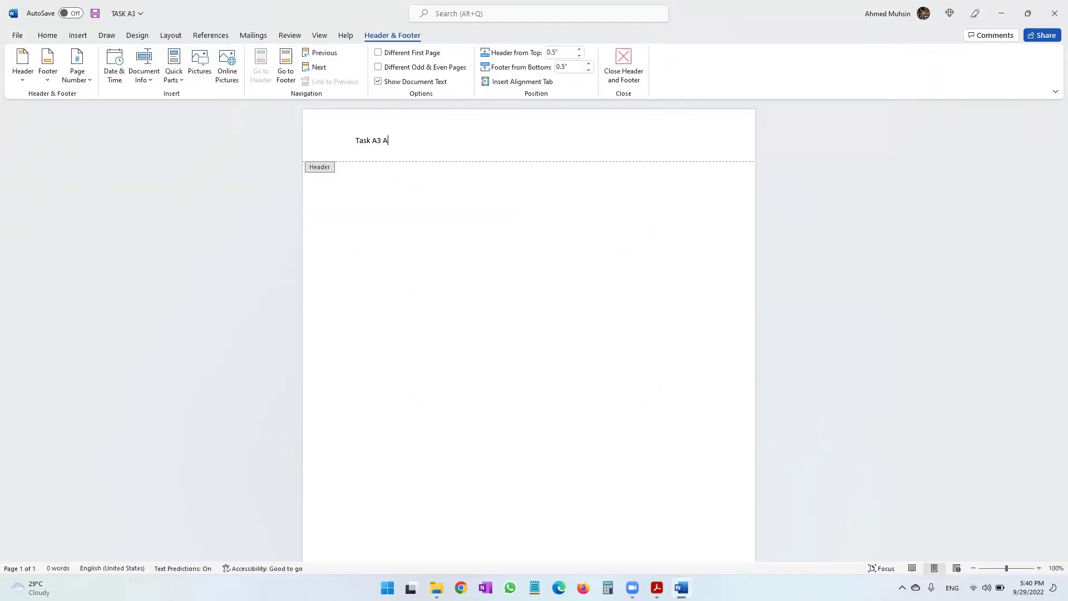
text(hmed 1234 1234)
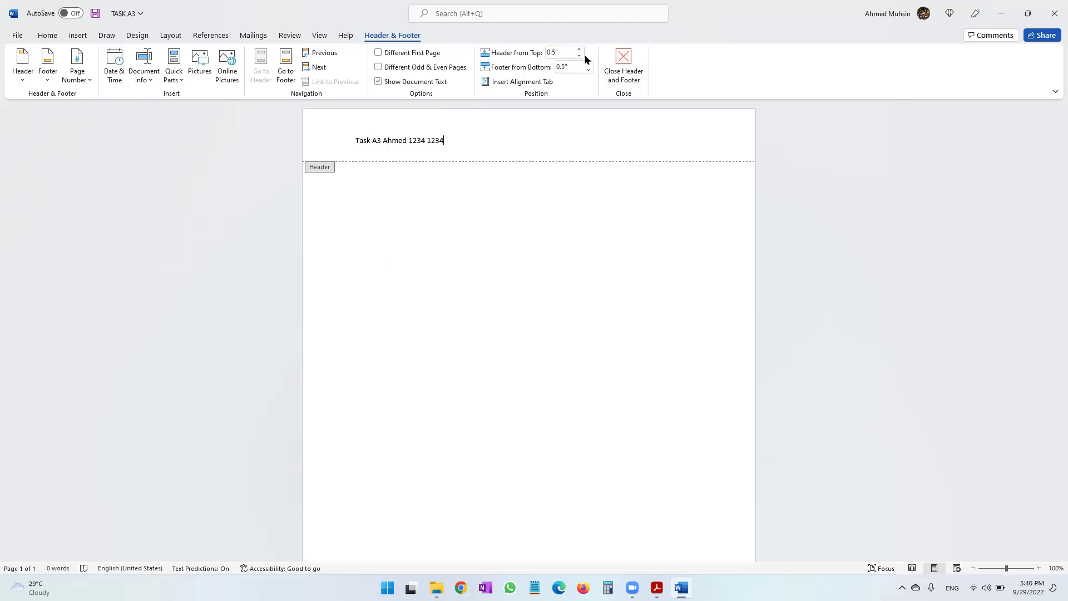
click(626, 75)
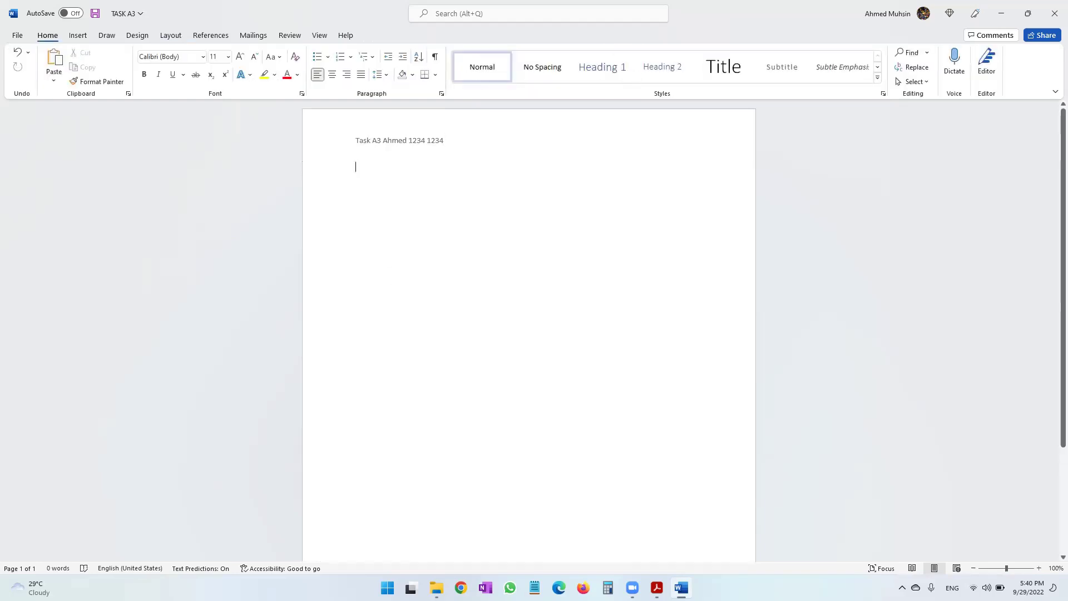
click(657, 587)
Highlight the brief's phrases about two web pages for the TSR website and the WEBSITE content file.
scroll(504, 463, down, 3)
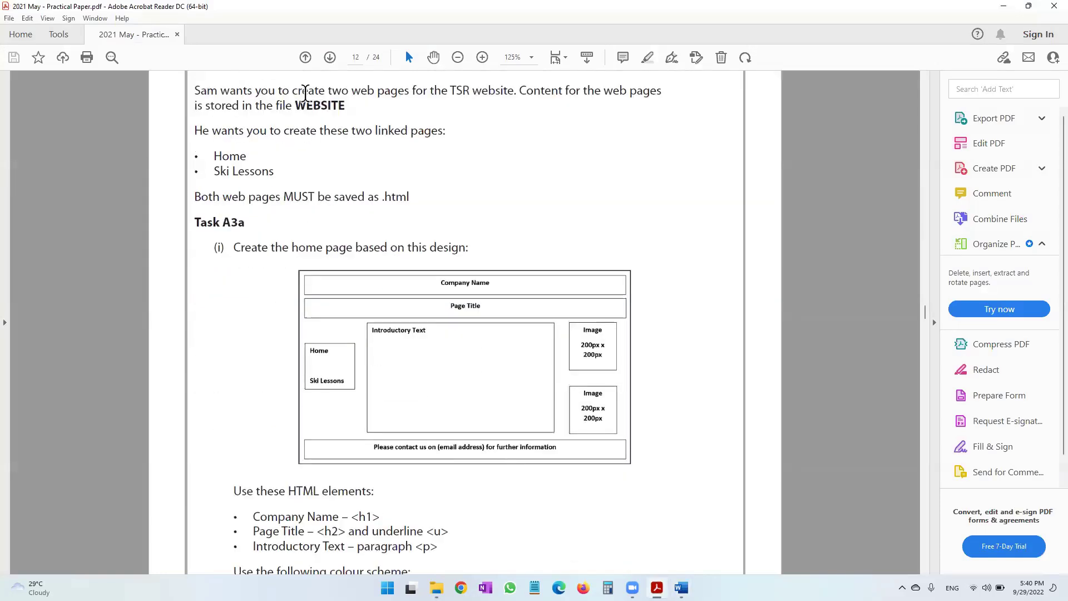
drag(305, 91, 375, 102)
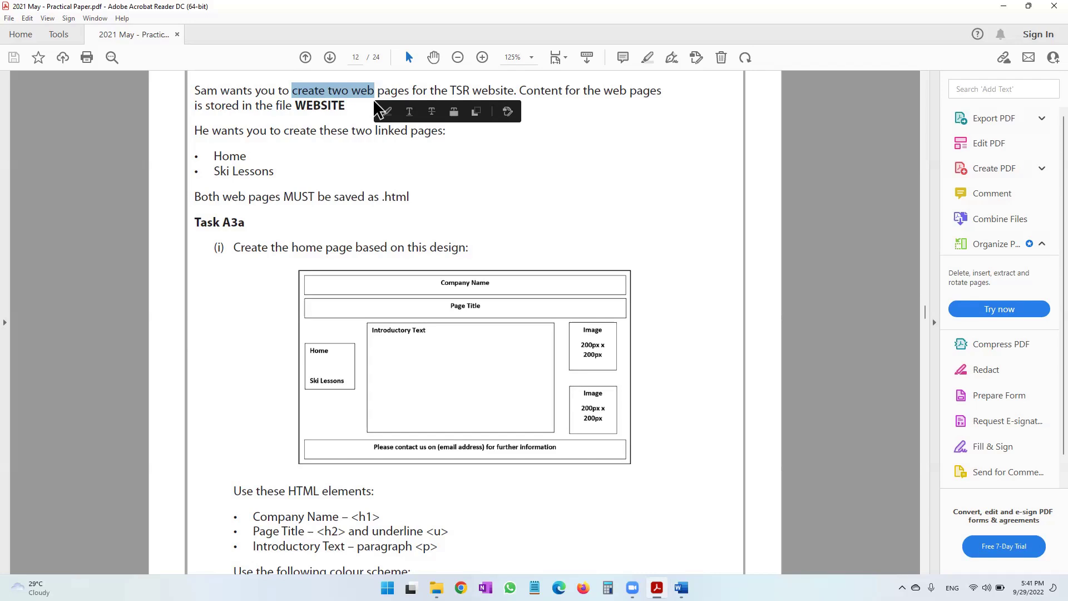
click(334, 104)
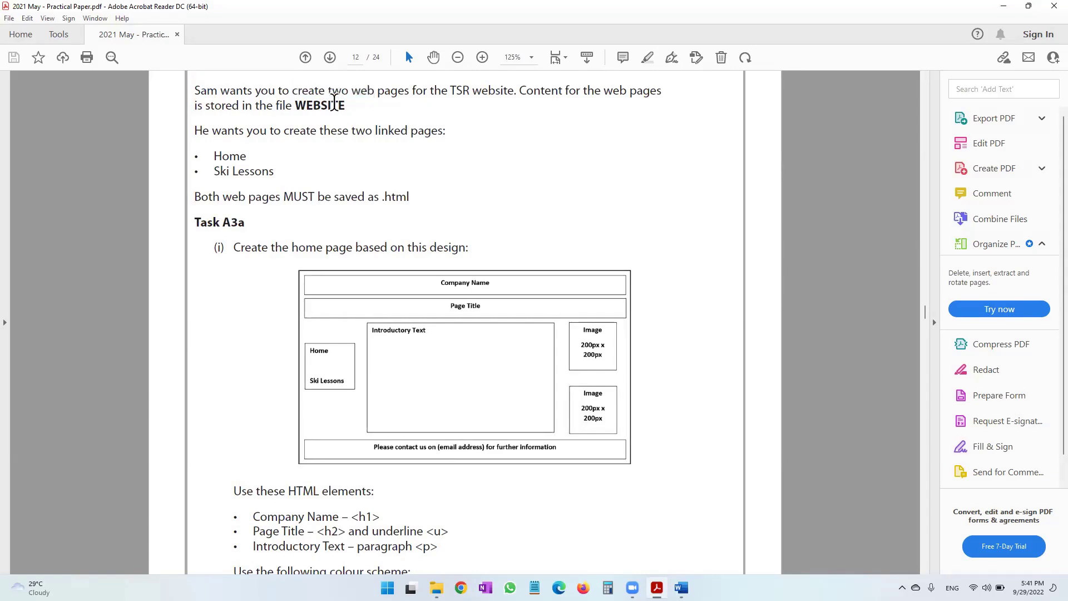
drag(255, 91, 349, 92)
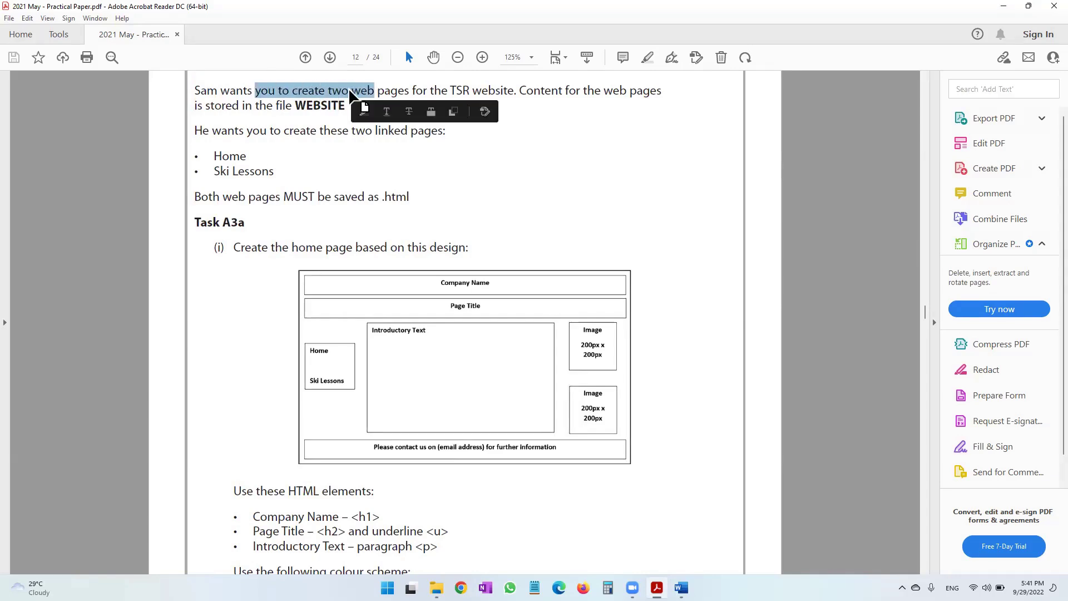
click(351, 91)
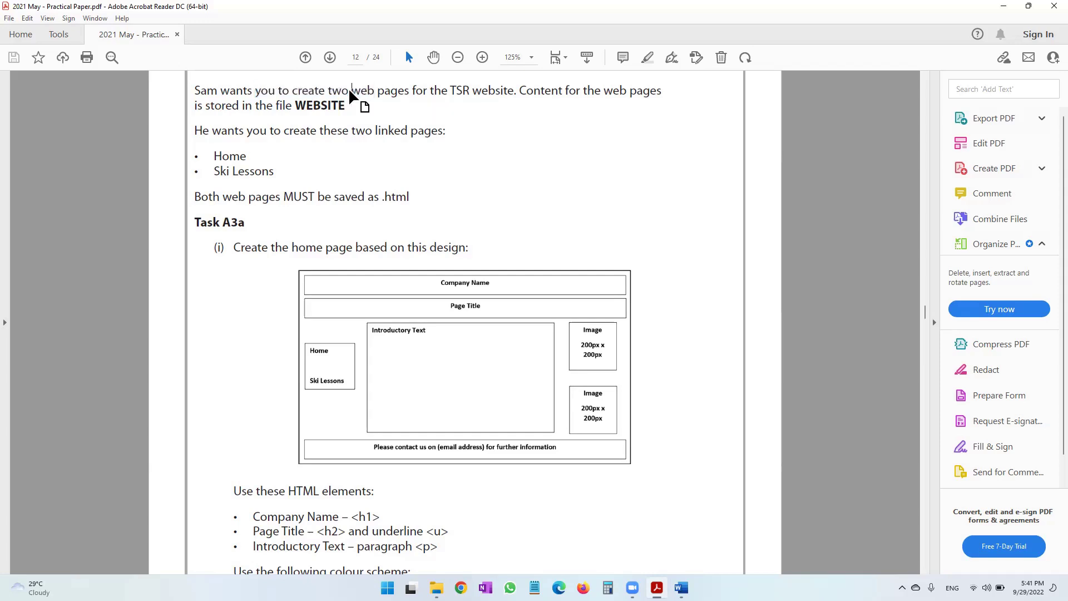
drag(413, 90, 496, 98)
drag(583, 90, 622, 90)
drag(296, 106, 346, 109)
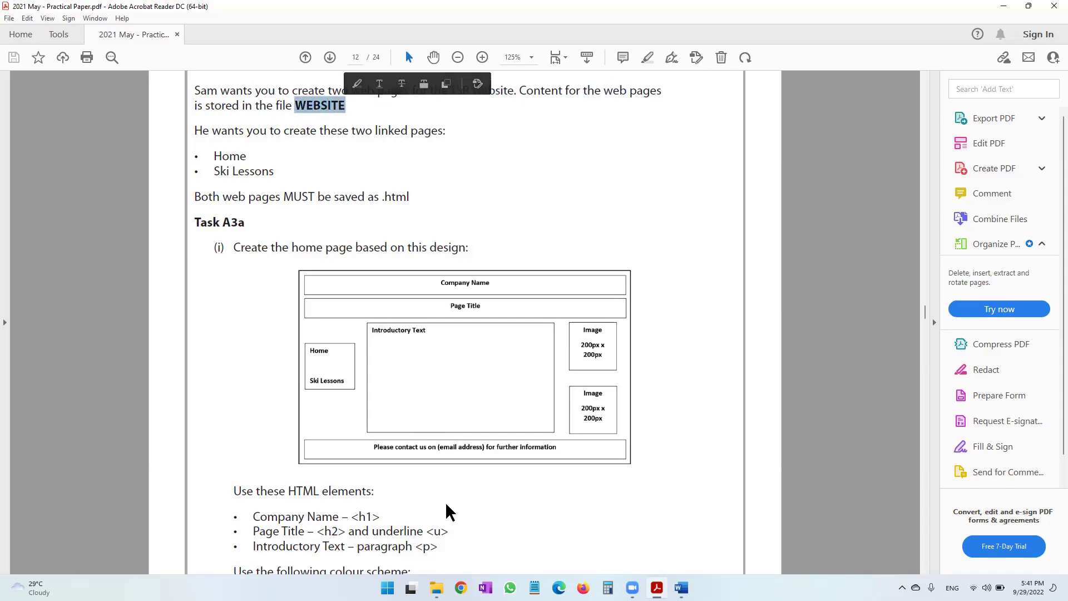
click(436, 588)
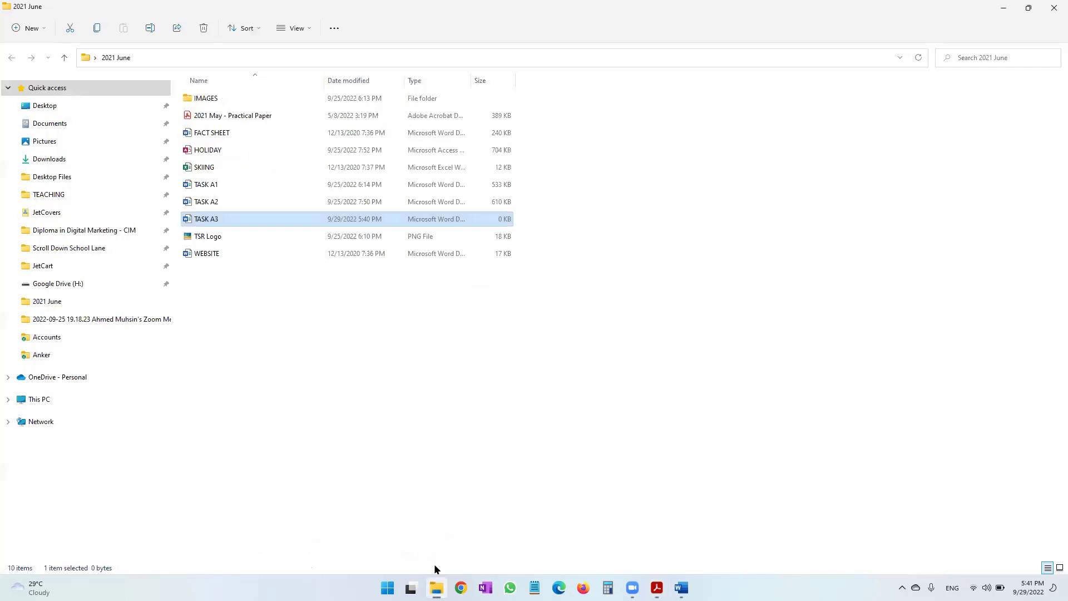
Open WEBSITE in Word and highlight the Ski Lessons table information, then return to the brief.
double_click(232, 253)
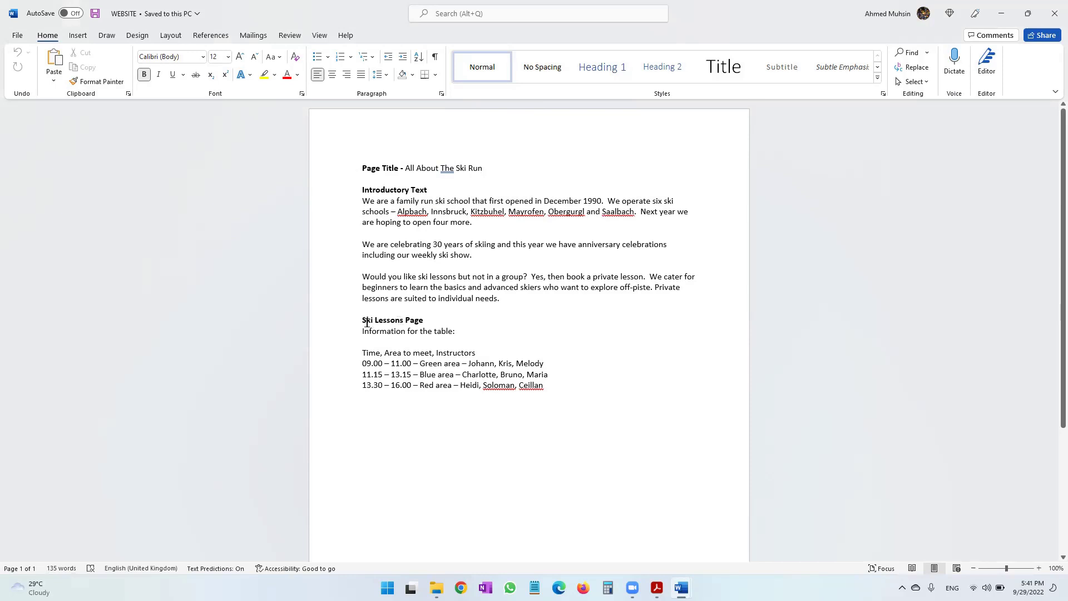
drag(368, 332, 470, 379)
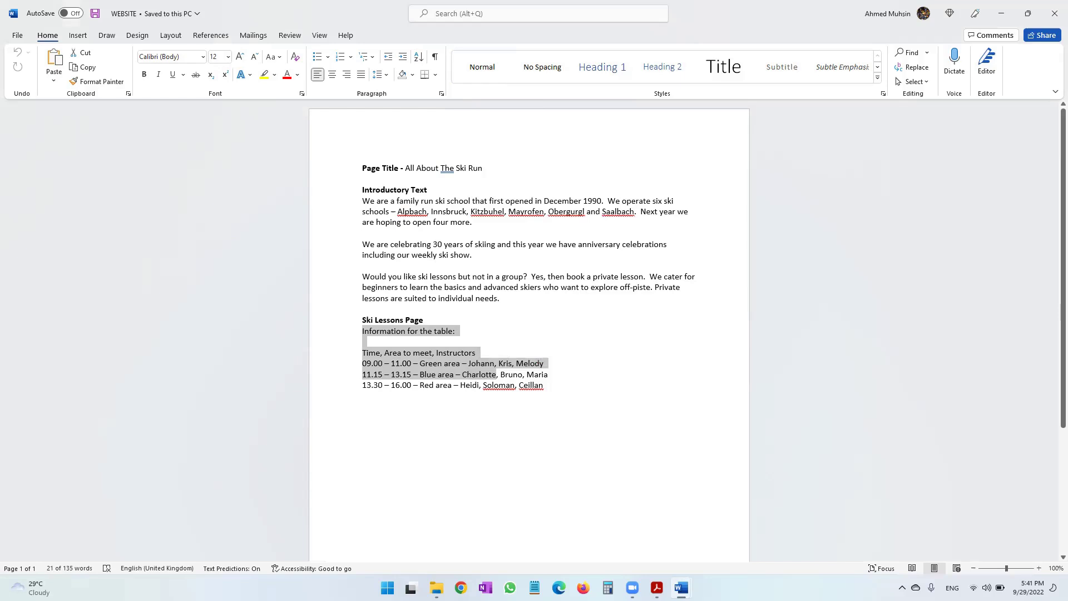
click(657, 588)
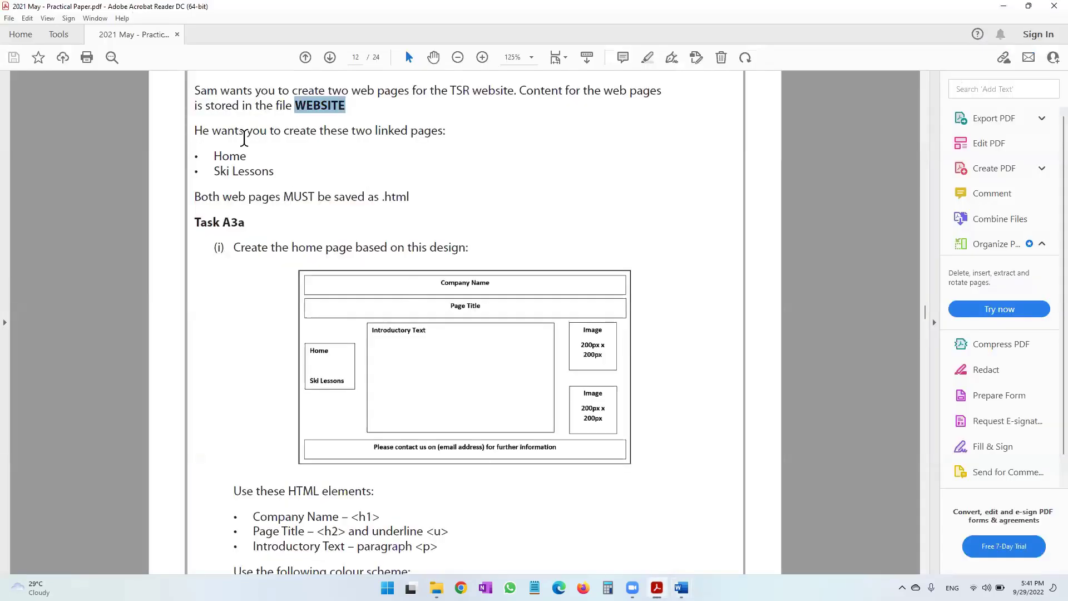
Highlight the save-as-.html requirement, zoom in to 180%, and scroll to the Task A3a diagram.
drag(269, 136, 386, 144)
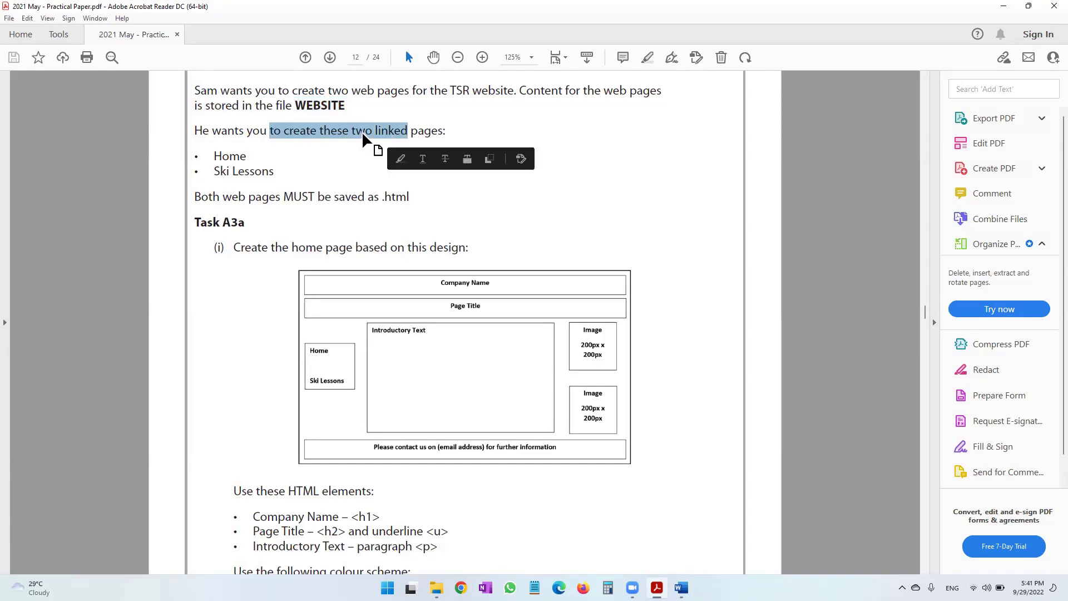
click(362, 132)
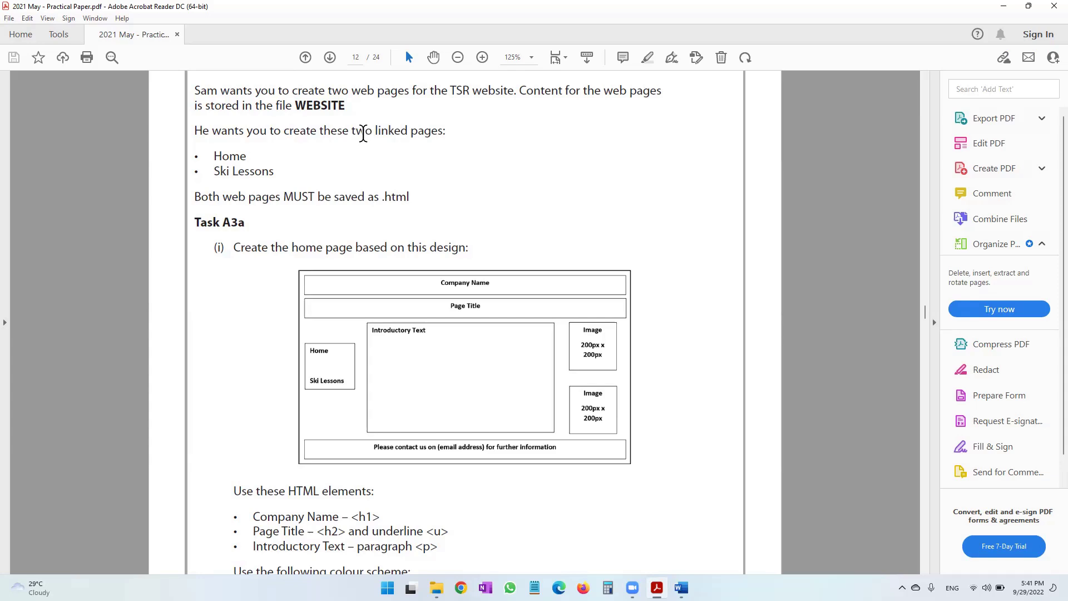
drag(225, 198, 398, 208)
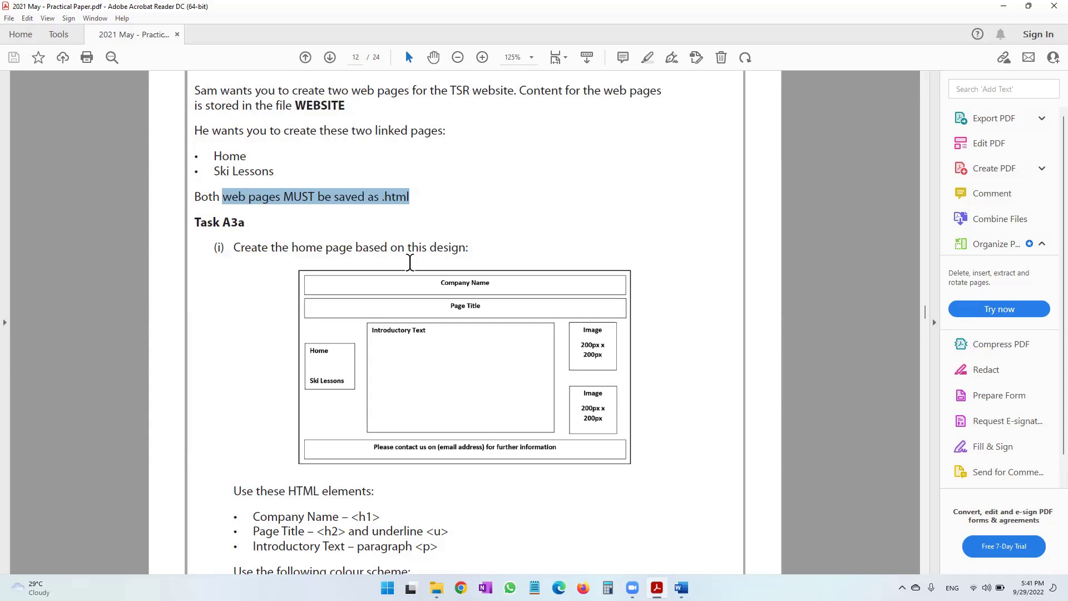
scroll(410, 262, down, 3)
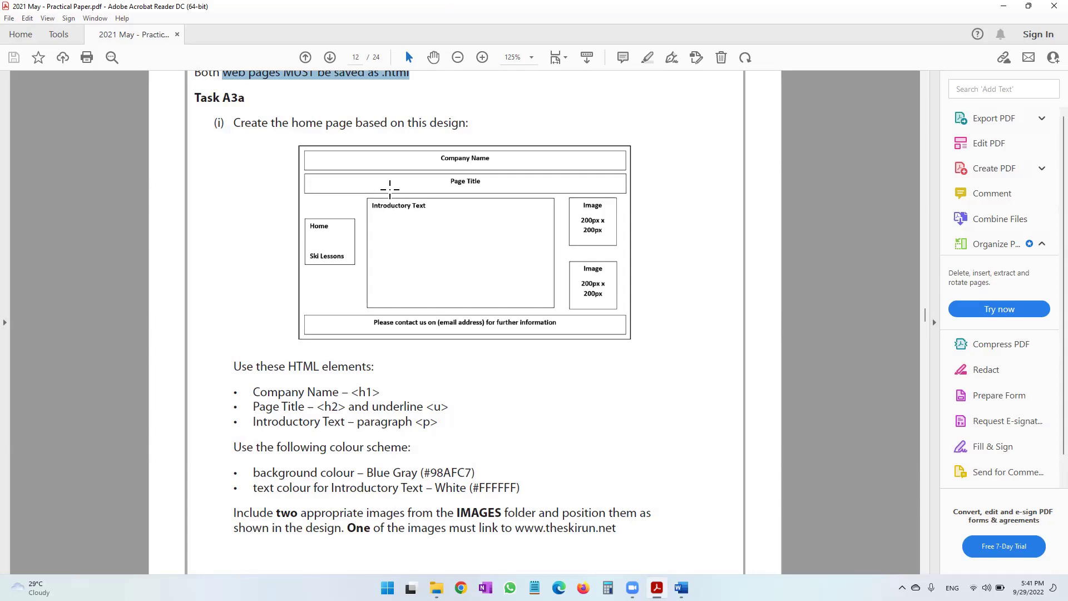
click(482, 57)
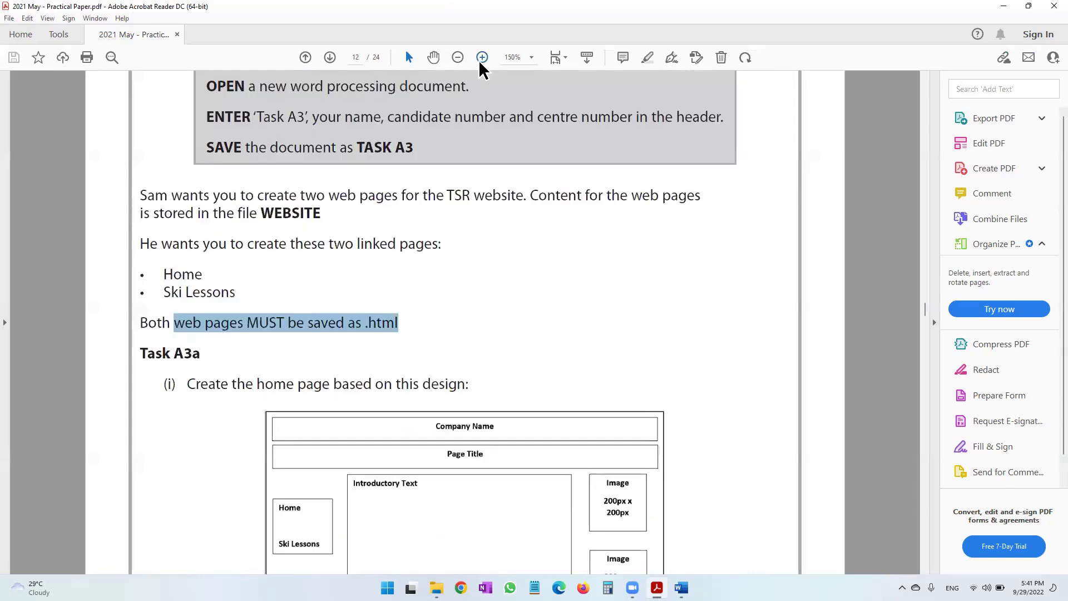
click(483, 57)
scroll(466, 309, down, 5)
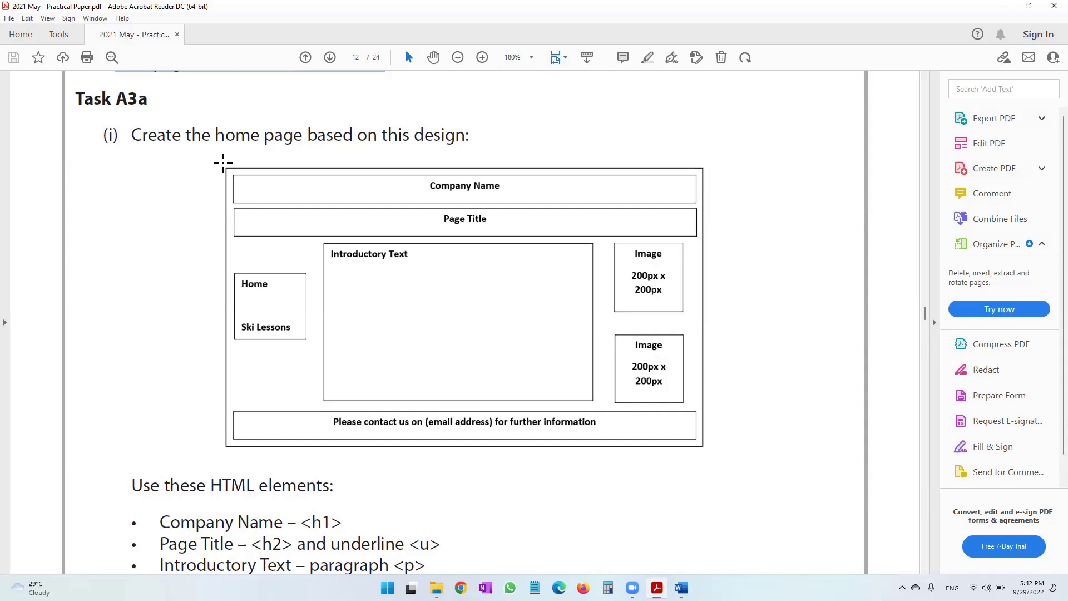
drag(231, 173, 702, 444)
click(742, 210)
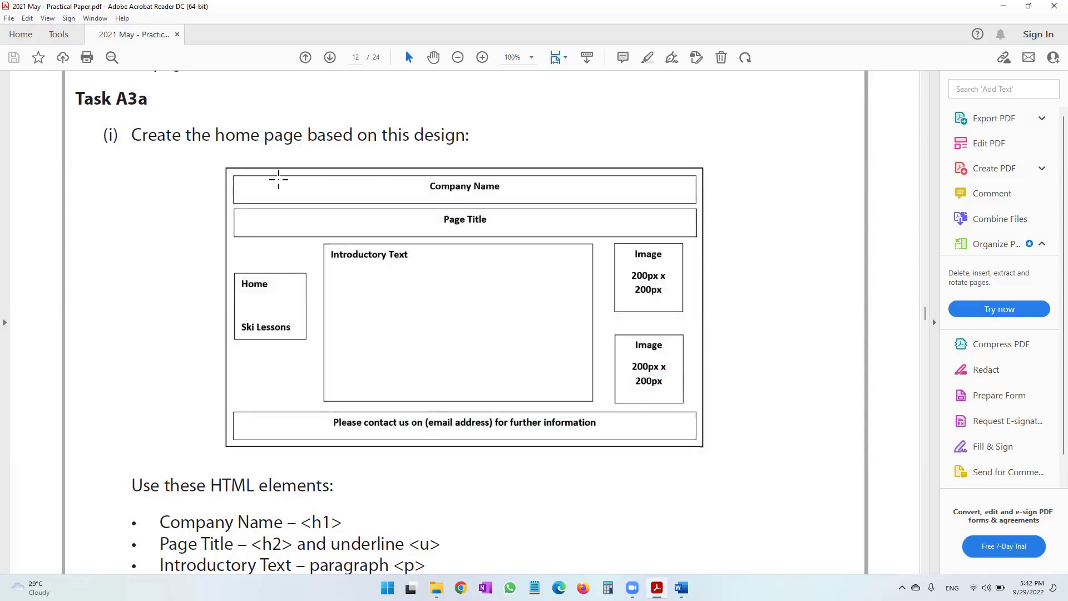
drag(366, 203, 689, 196)
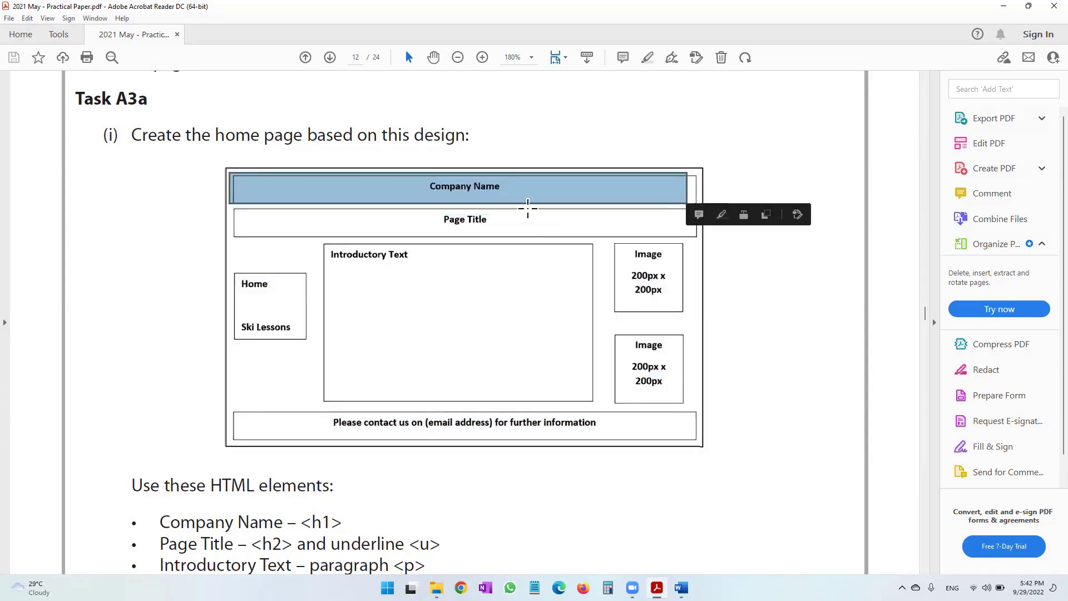
drag(381, 211, 571, 238)
drag(232, 248, 700, 272)
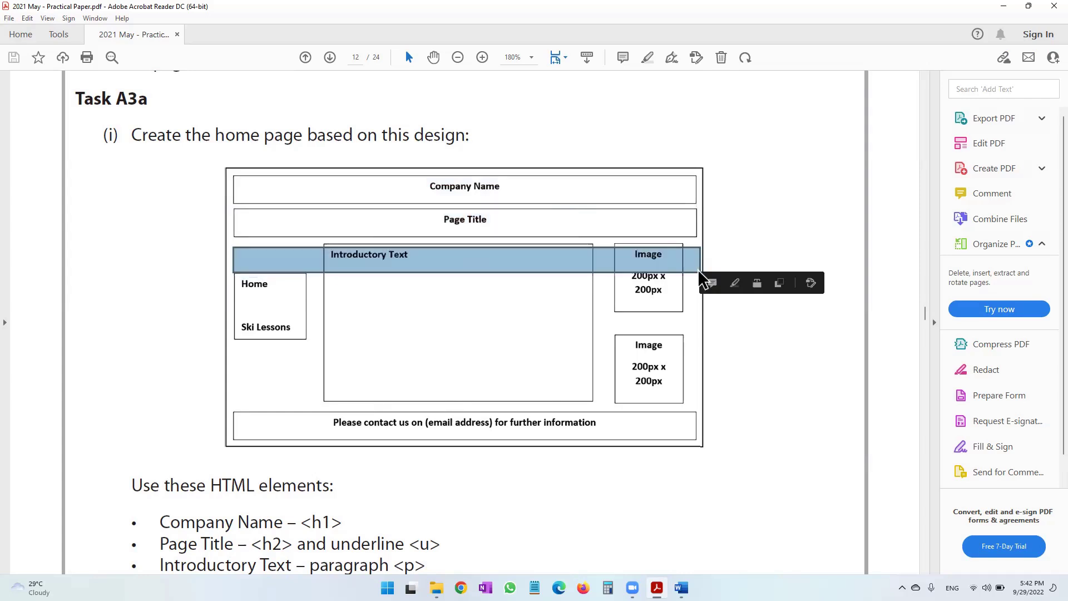
drag(240, 308, 697, 389)
drag(222, 402, 703, 437)
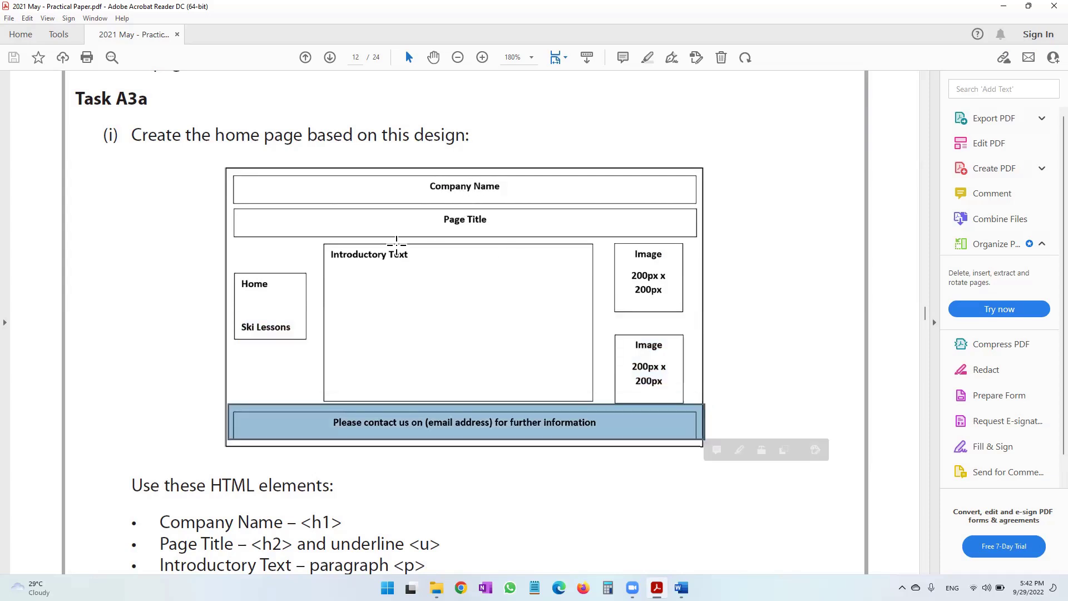
drag(241, 244, 688, 306)
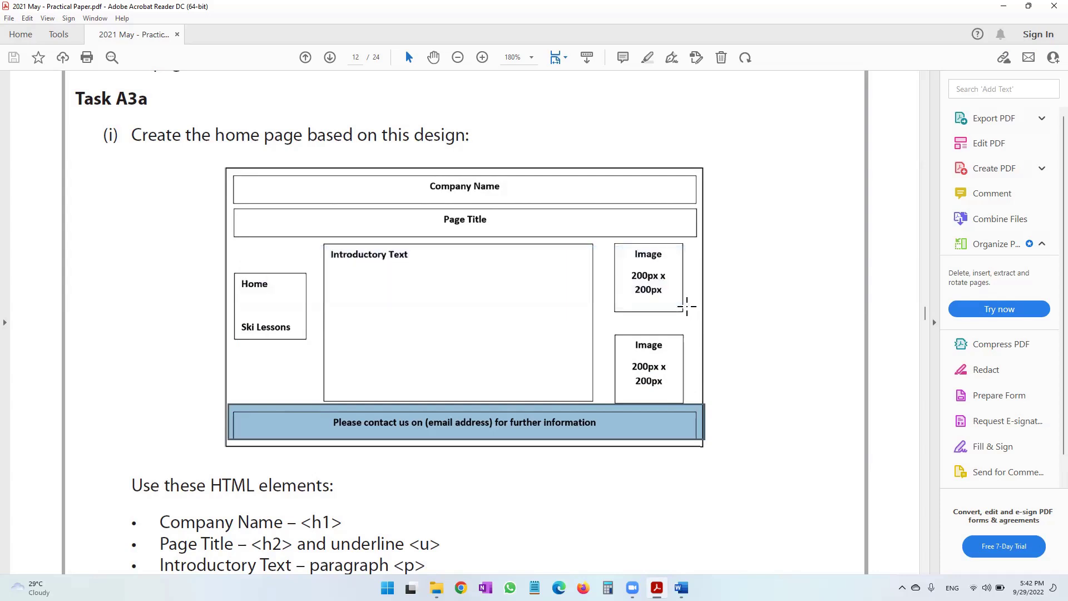
drag(243, 321, 695, 401)
drag(261, 416, 702, 442)
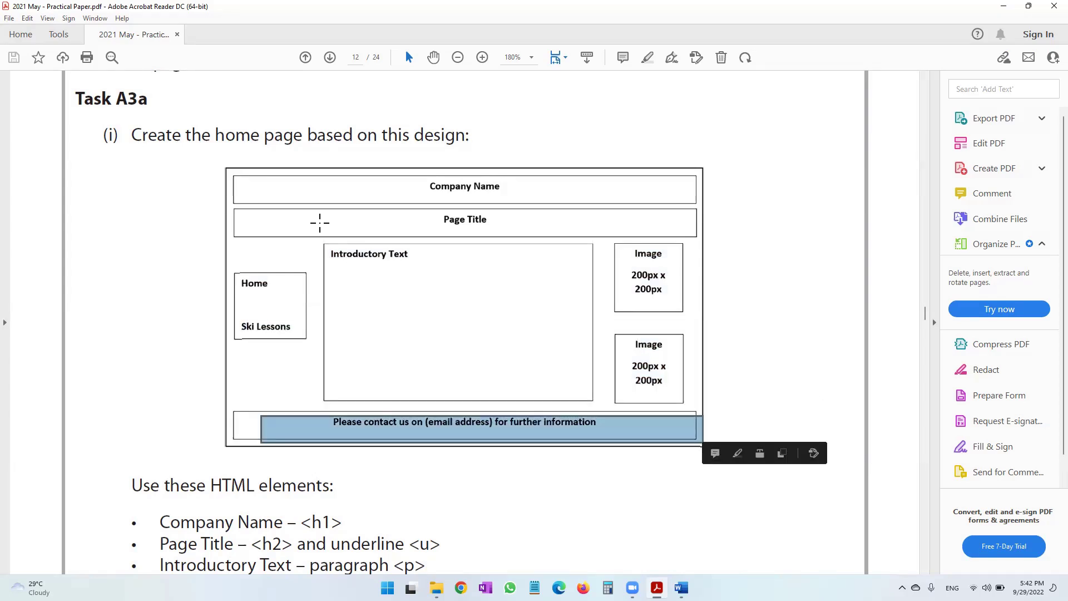
drag(233, 173, 317, 443)
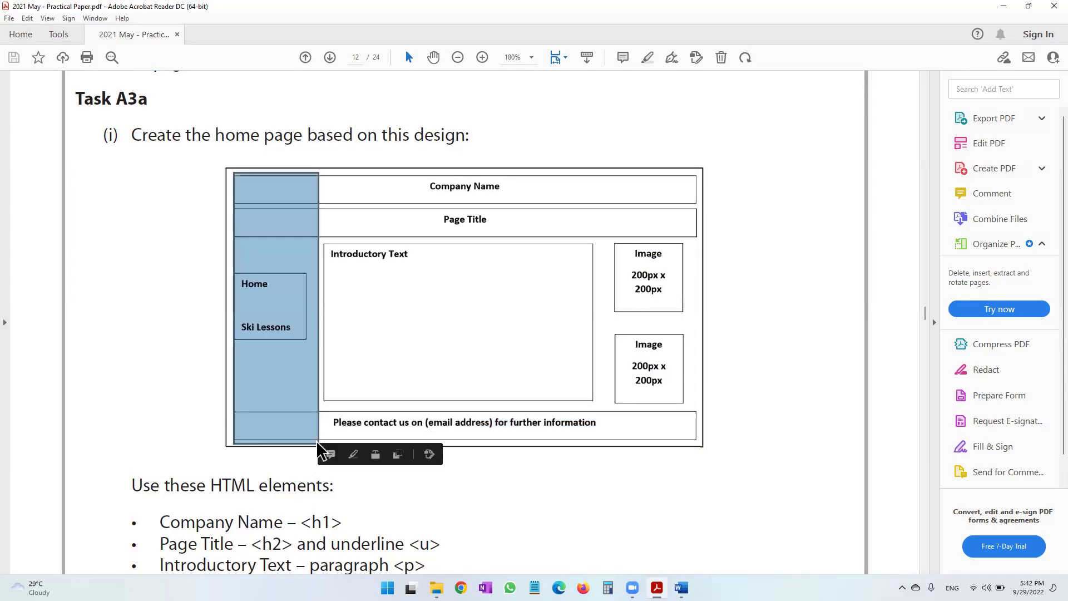
drag(330, 176, 602, 429)
drag(614, 175, 694, 438)
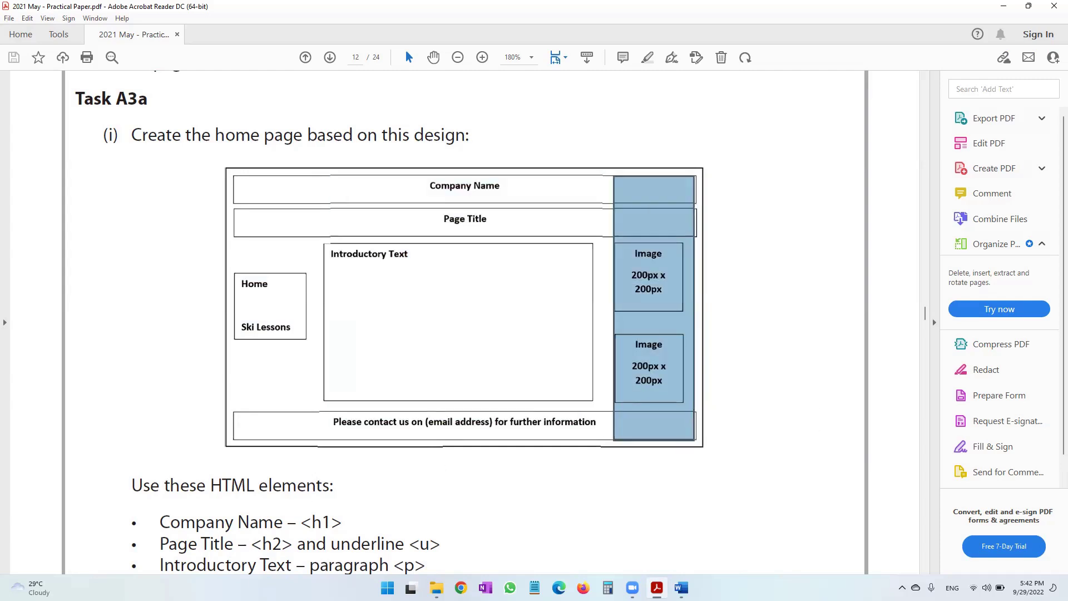
Launch Dreamweaver CS6 from a Start menu search for 'dream' and create a new HTML page.
click(387, 587)
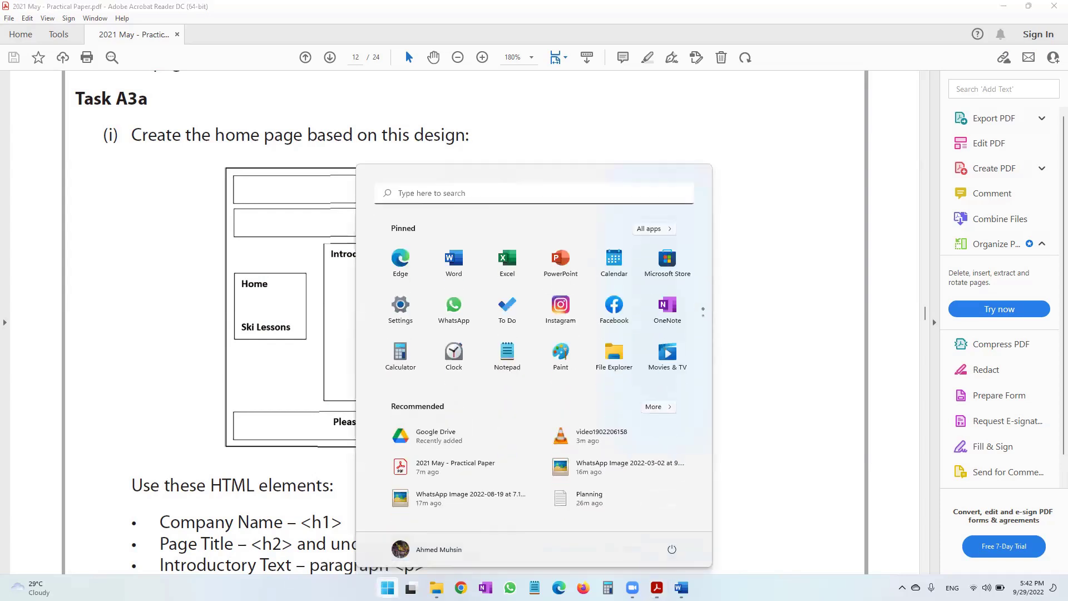
text(dream)
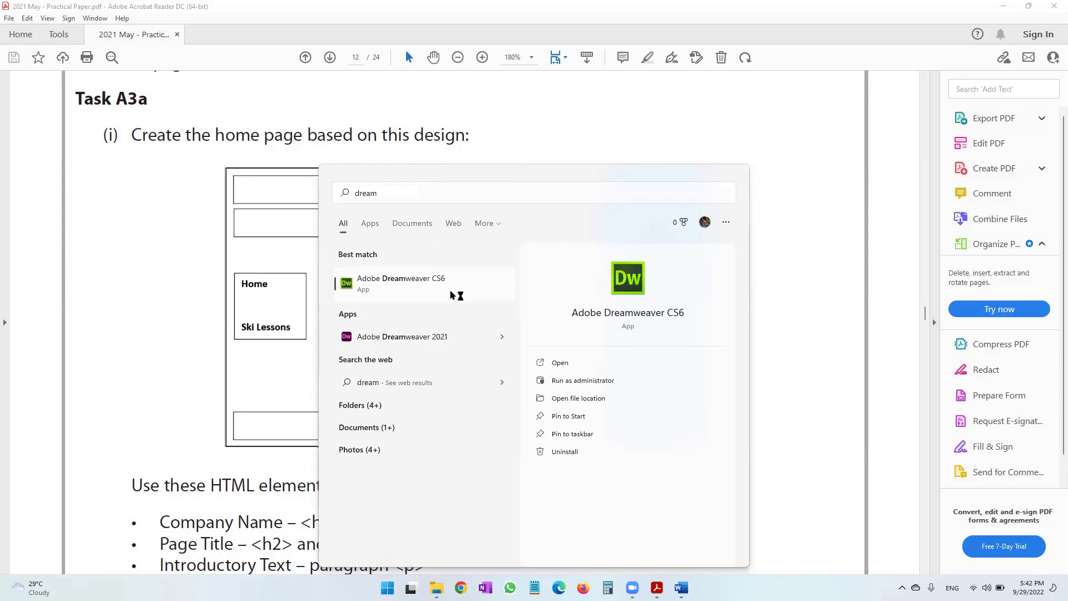
click(450, 289)
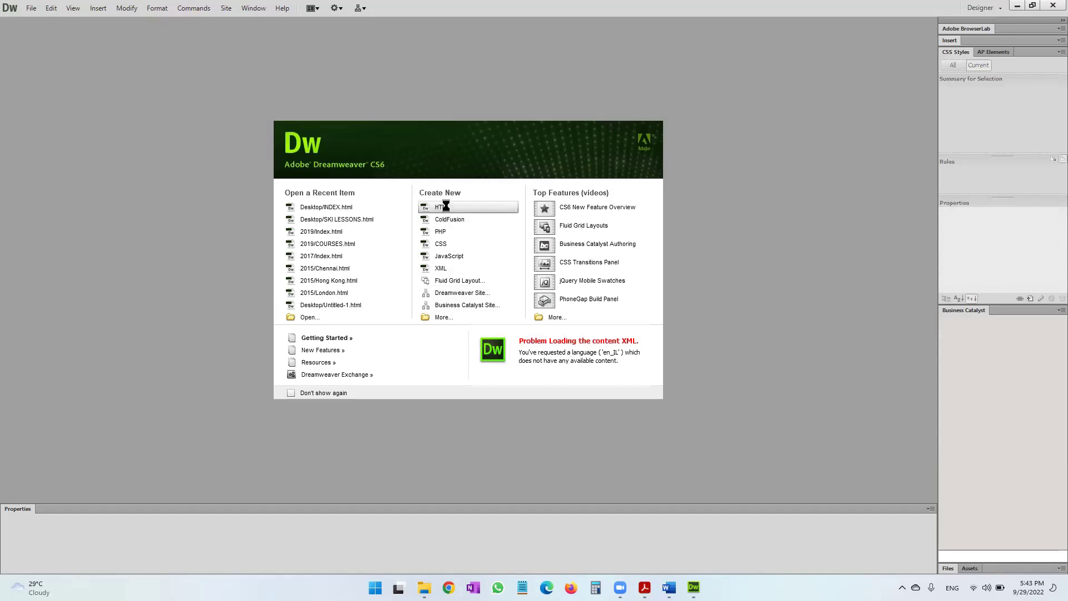
click(446, 209)
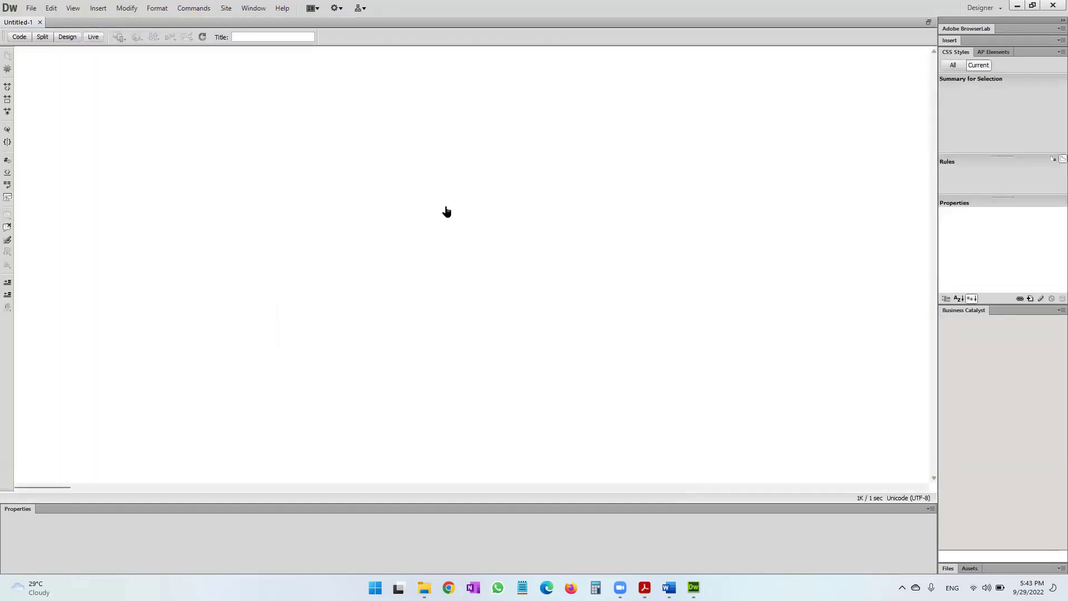
key(ctrl+grave)
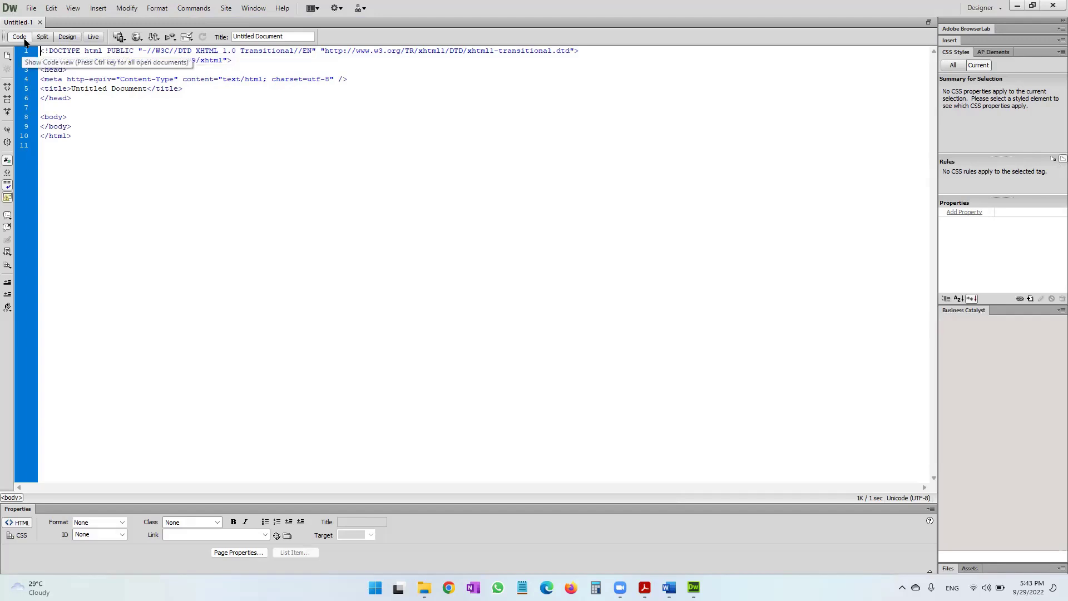
click(66, 37)
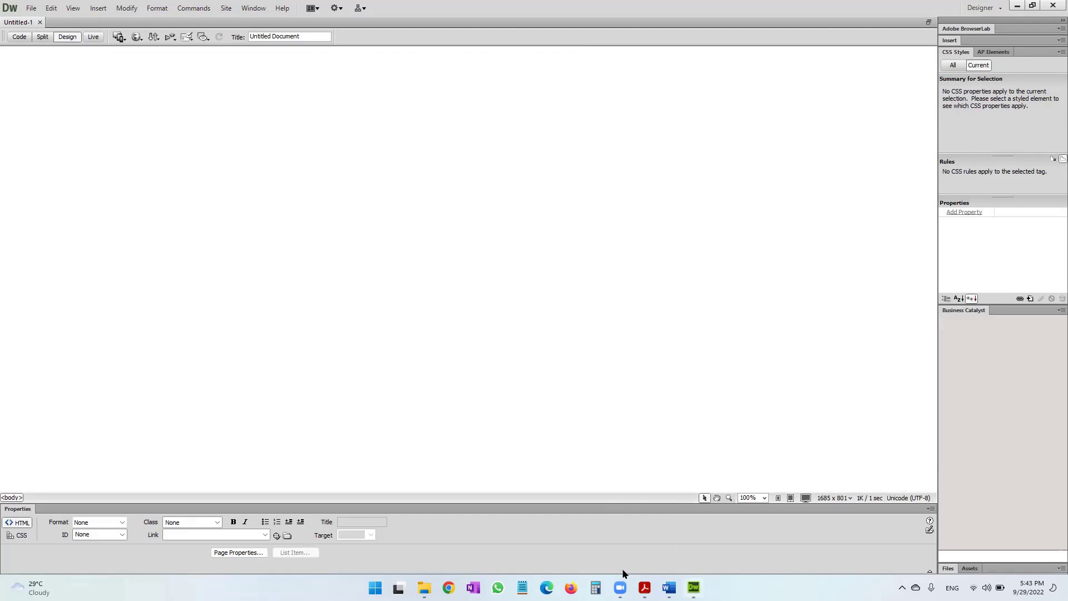
click(644, 587)
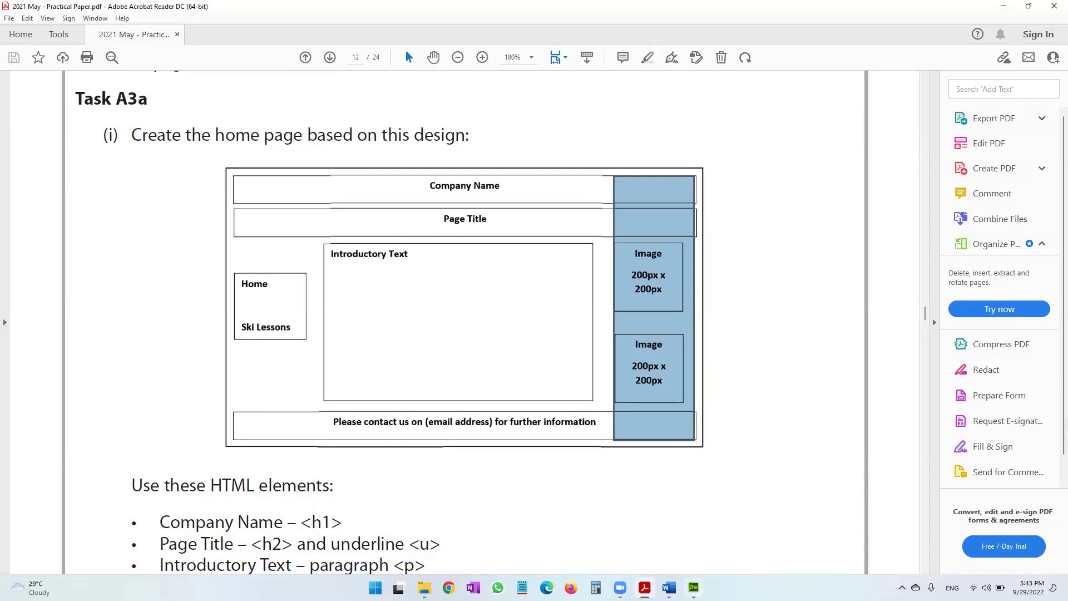
click(693, 587)
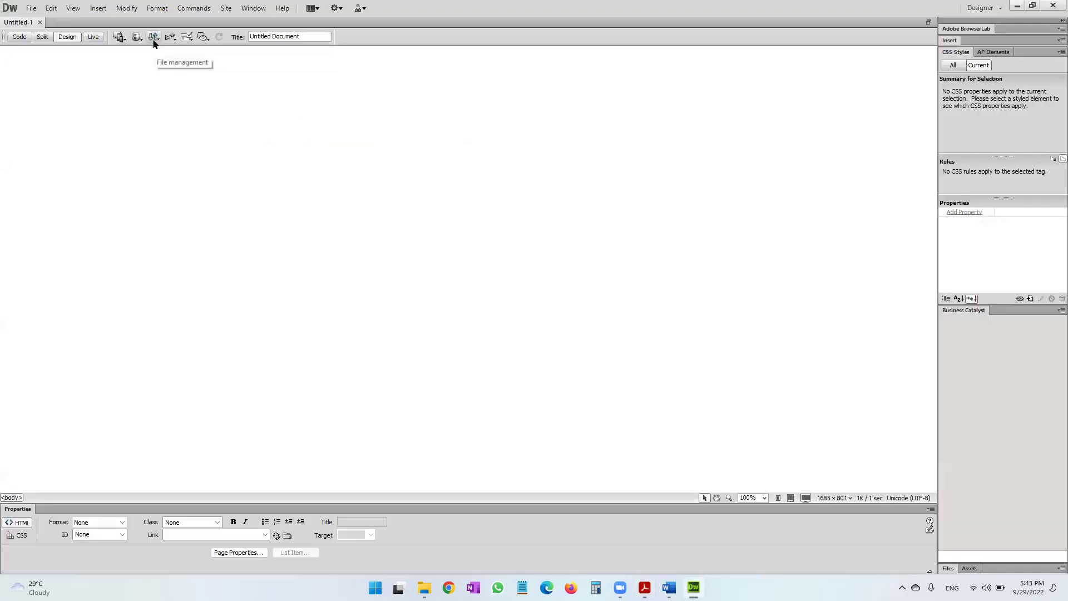
Set up an Insert Table dialog with 5 rows, 3 columns, 100 percent width and border 0.
click(93, 9)
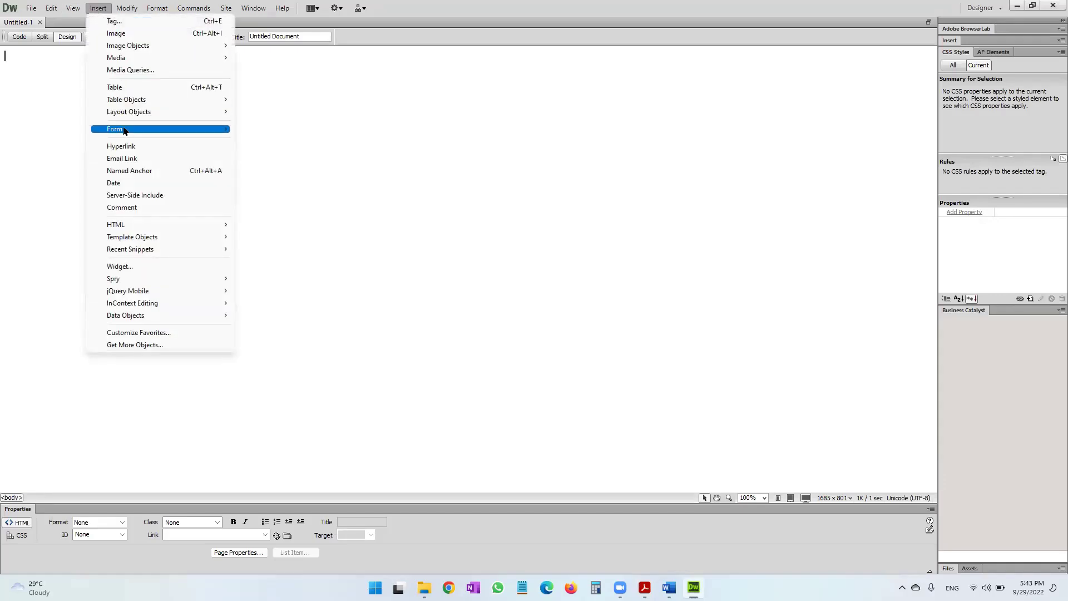
click(136, 88)
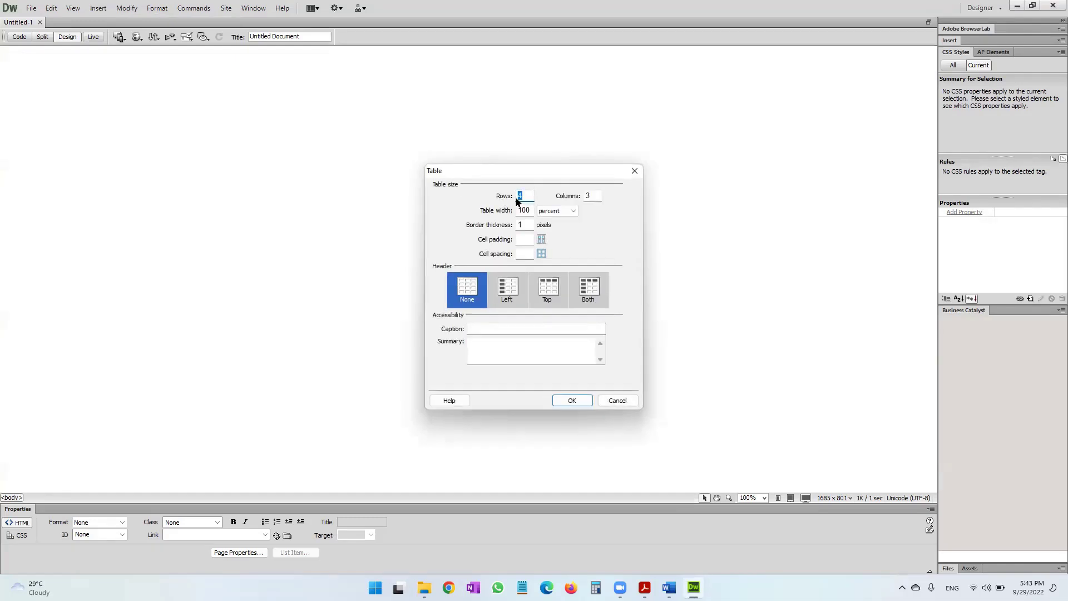
text(5)
click(529, 211)
click(567, 211)
drag(528, 225, 511, 226)
text(0)
key(alt+Tab)
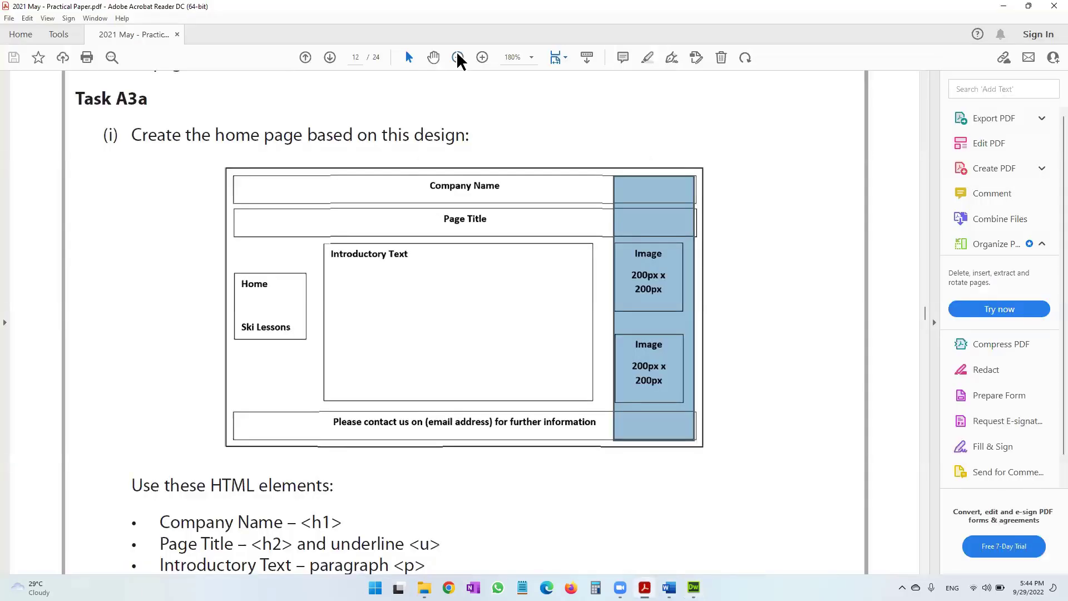
Zoom out and scroll through pages 12–13 of the requirements, then bring back Dreamweaver's Table dialog.
click(457, 55)
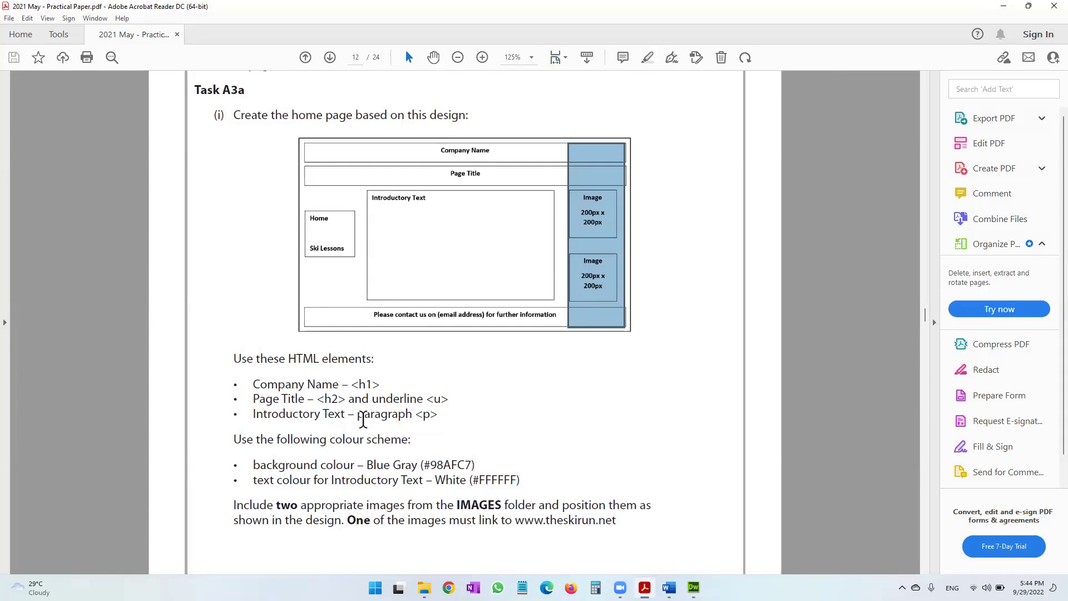
scroll(362, 419, down, 8)
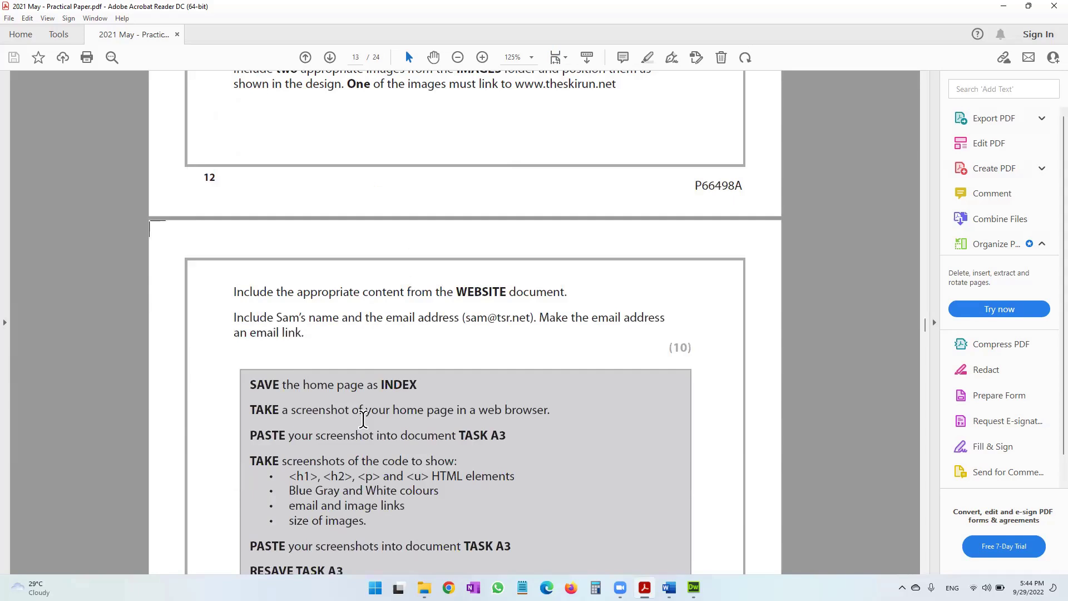
scroll(363, 418, down, 3)
scroll(363, 419, up, 7)
scroll(367, 428, up, 4)
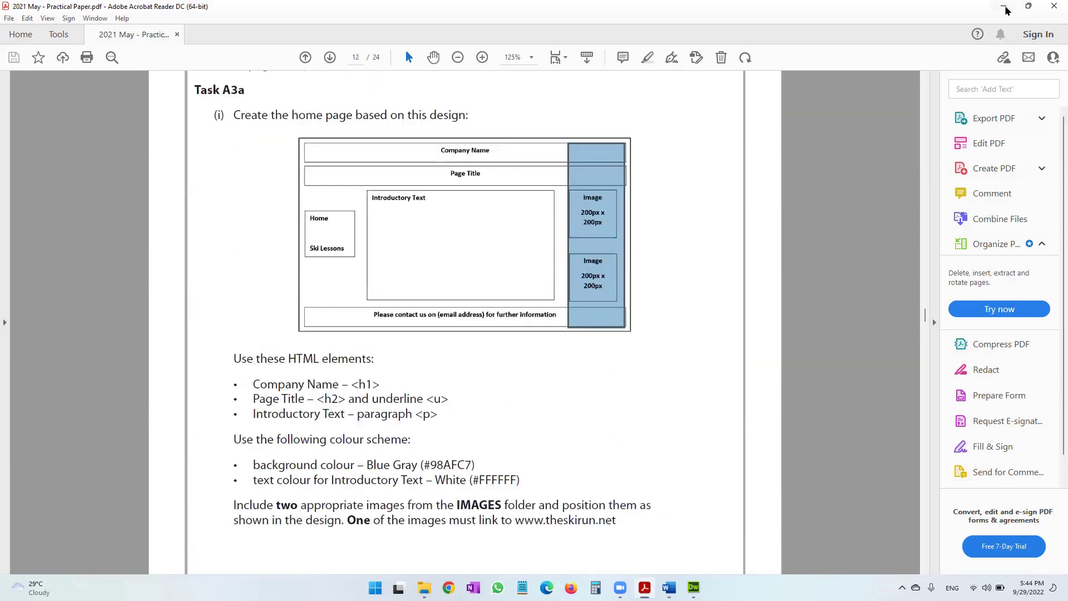
click(1028, 6)
click(1007, 10)
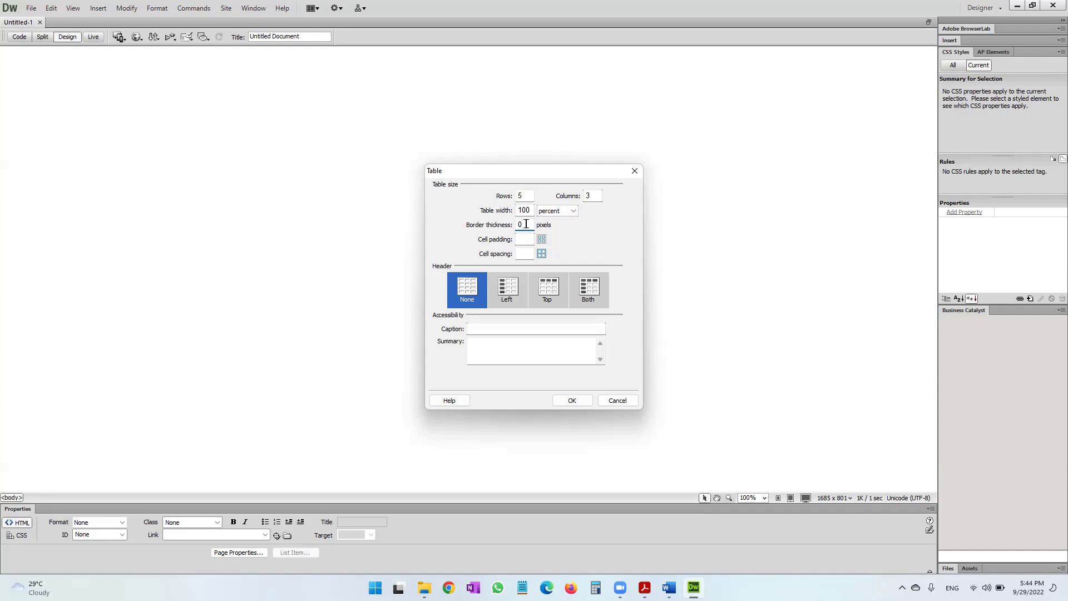
Insert the 5×3, 100% wide table onto Untitled-1 and preview it briefly in Live view.
click(568, 400)
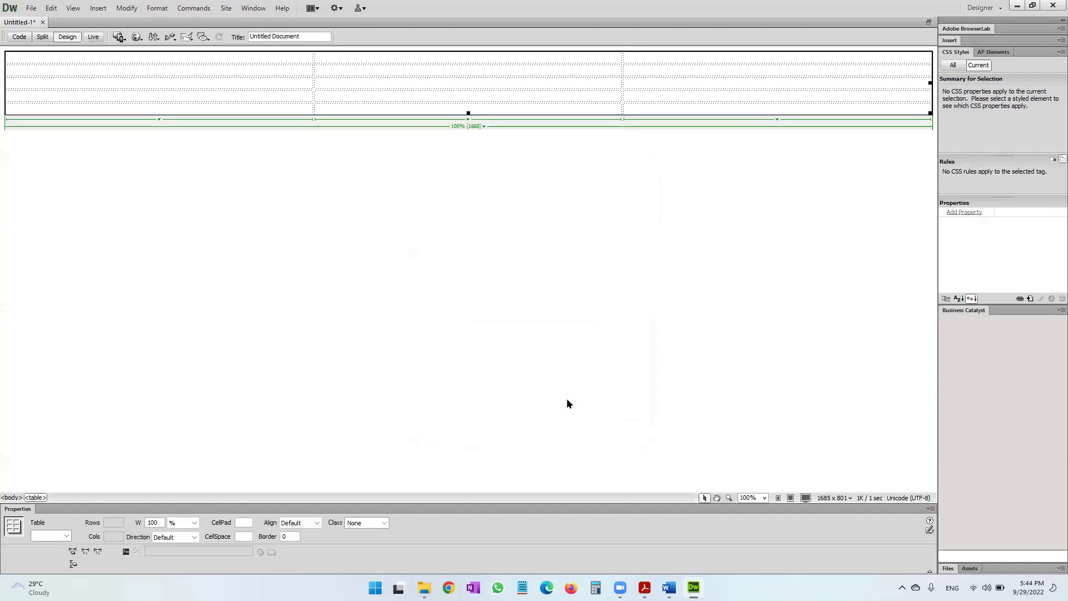
click(414, 81)
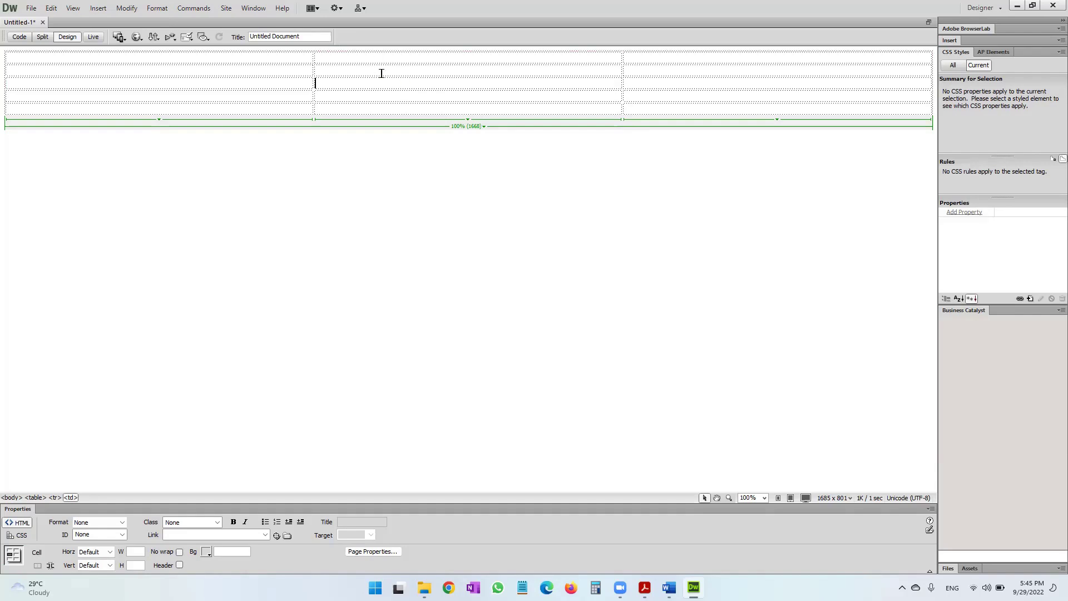
click(92, 38)
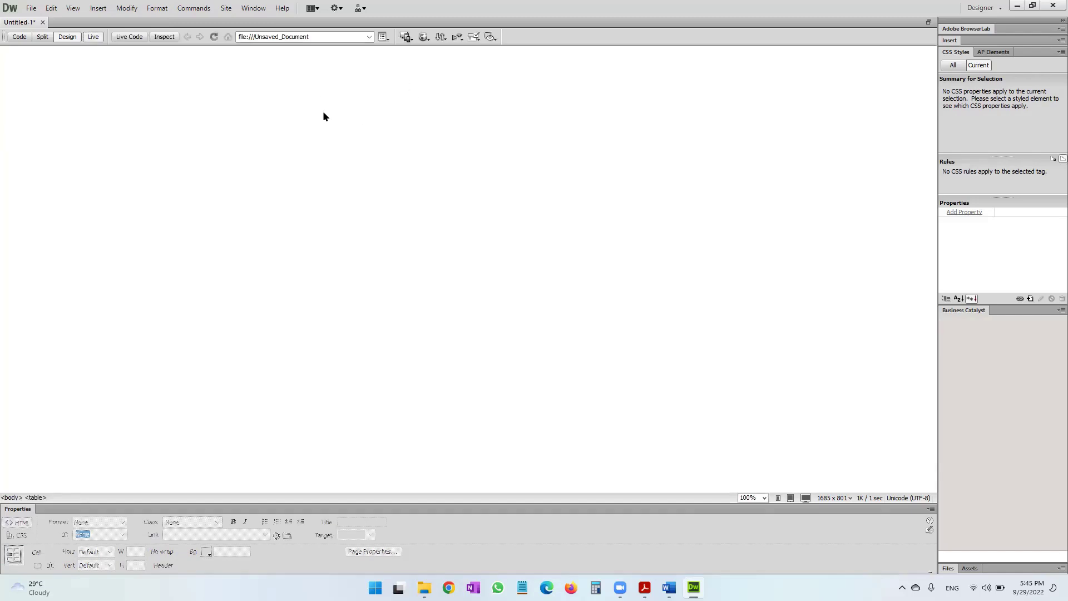
click(93, 36)
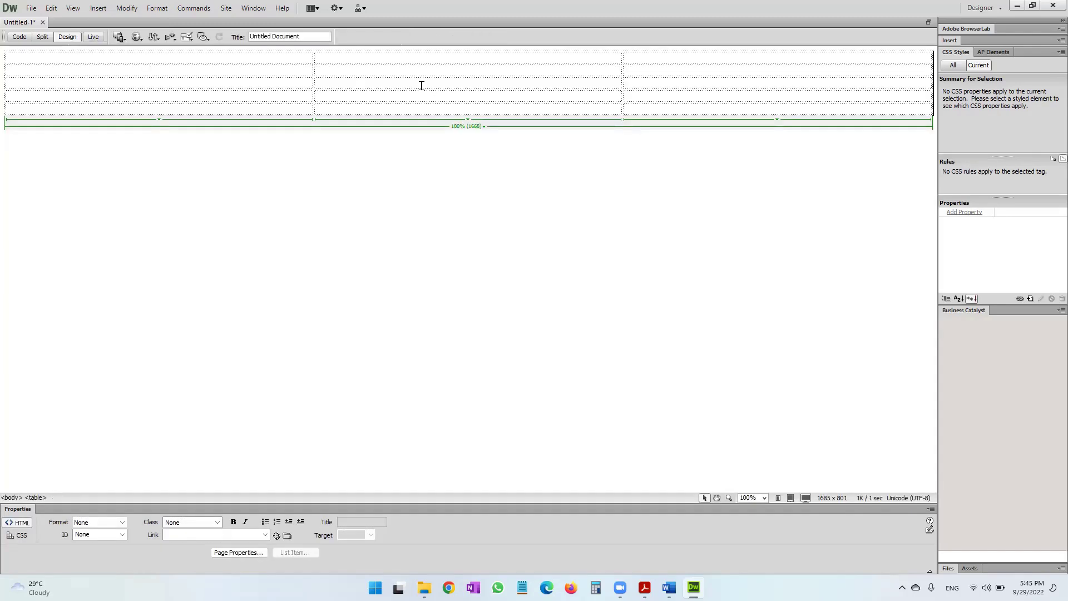
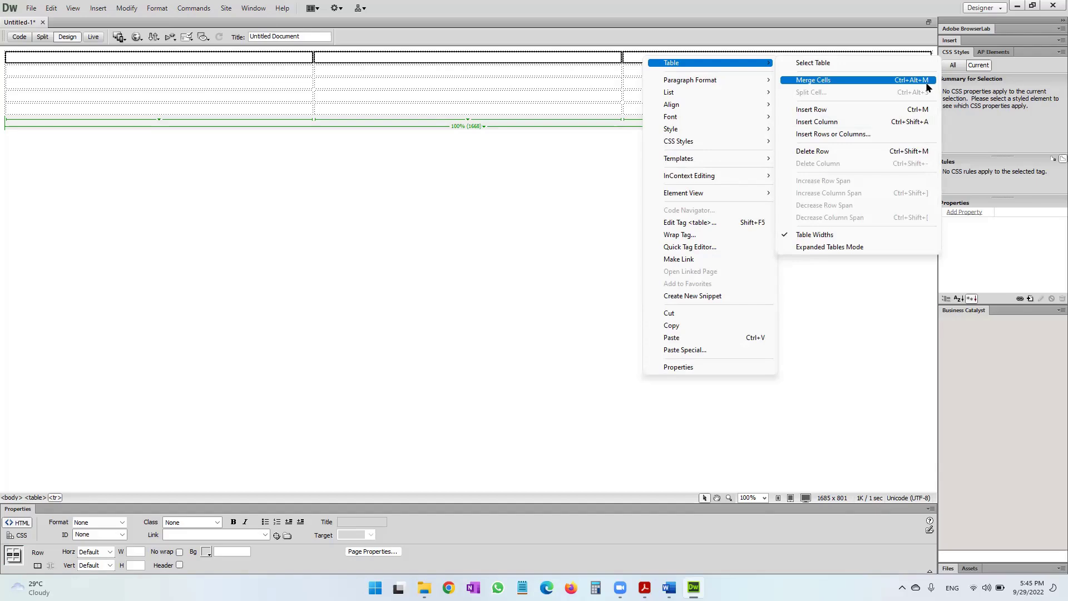
Merge the cells of the table's top row and second row into single cells.
click(925, 82)
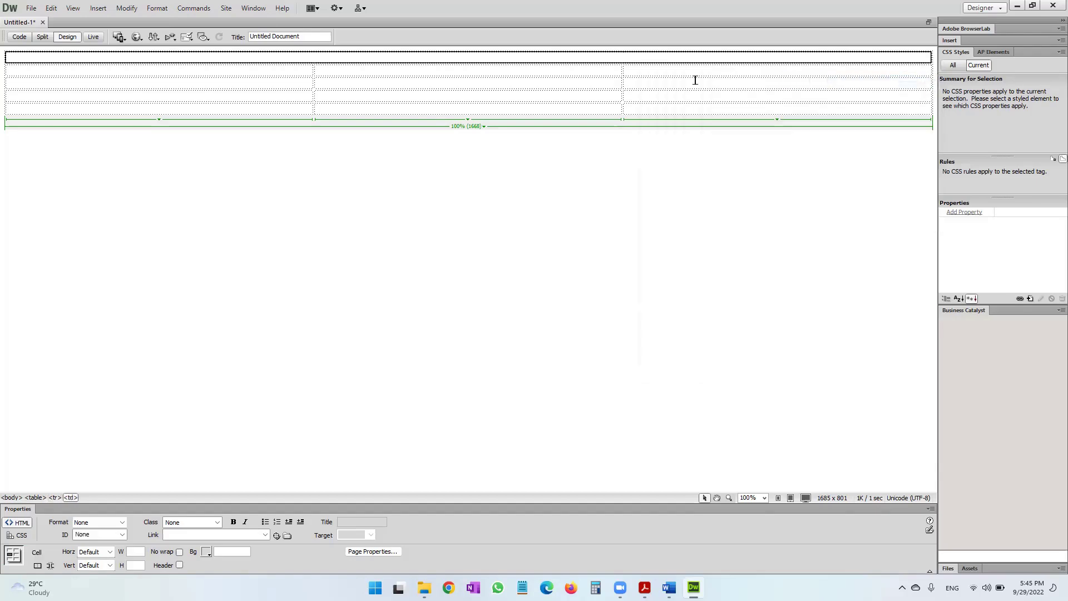
drag(305, 68, 634, 70)
right_click(634, 70)
mouse_move(662, 73)
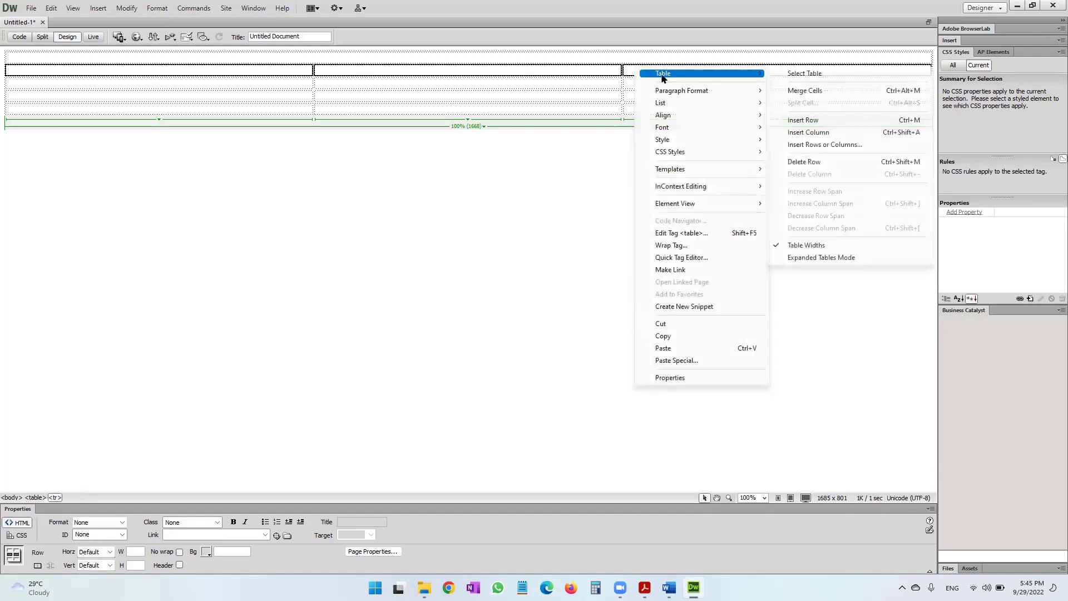
click(796, 92)
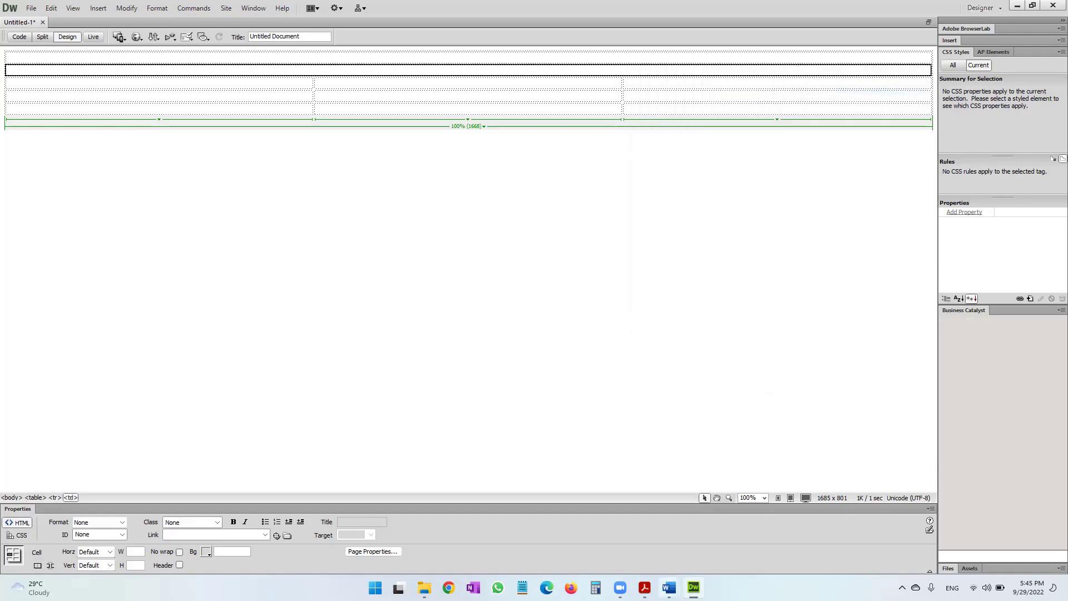
Type 'Company Name' in the top row and 'Page Title' in the second row.
click(475, 59)
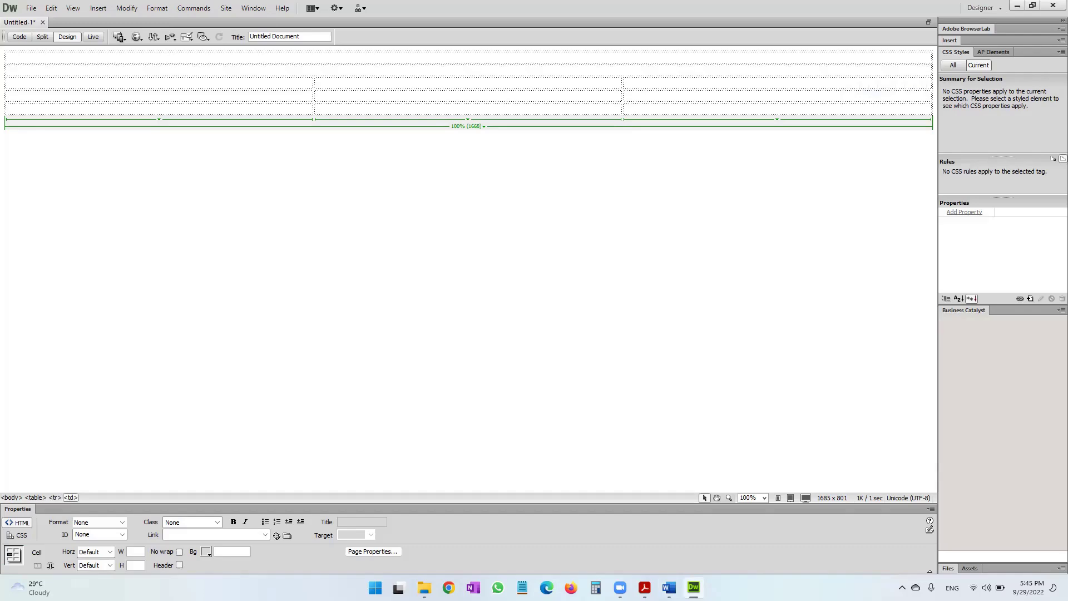
text(Company Nam)
click(428, 70)
key(alt+Tab)
key(alt+Tab)
text(Page Ti)
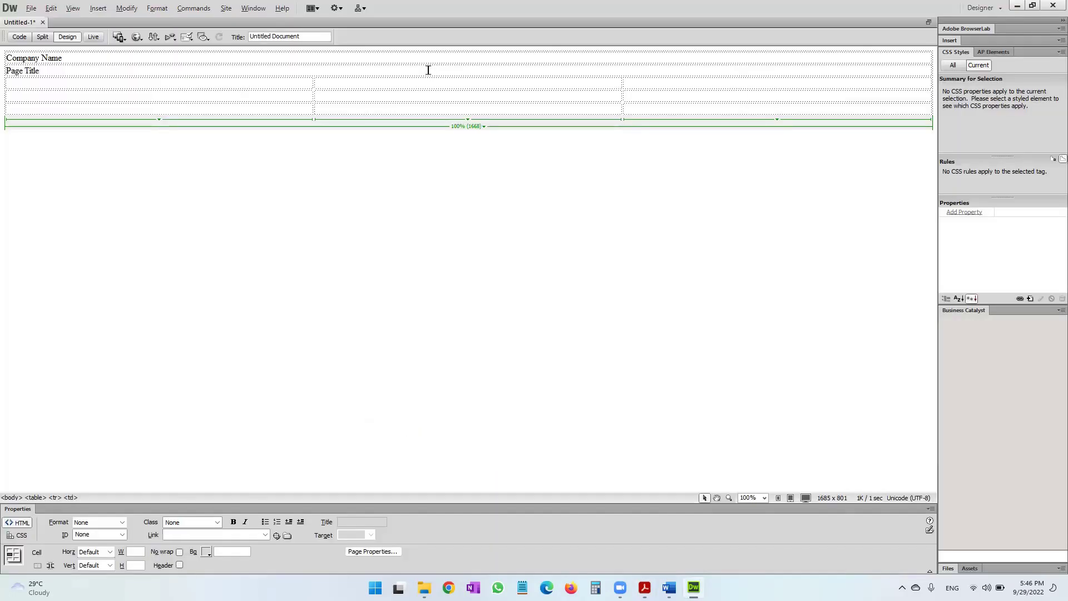
key(alt+Tab)
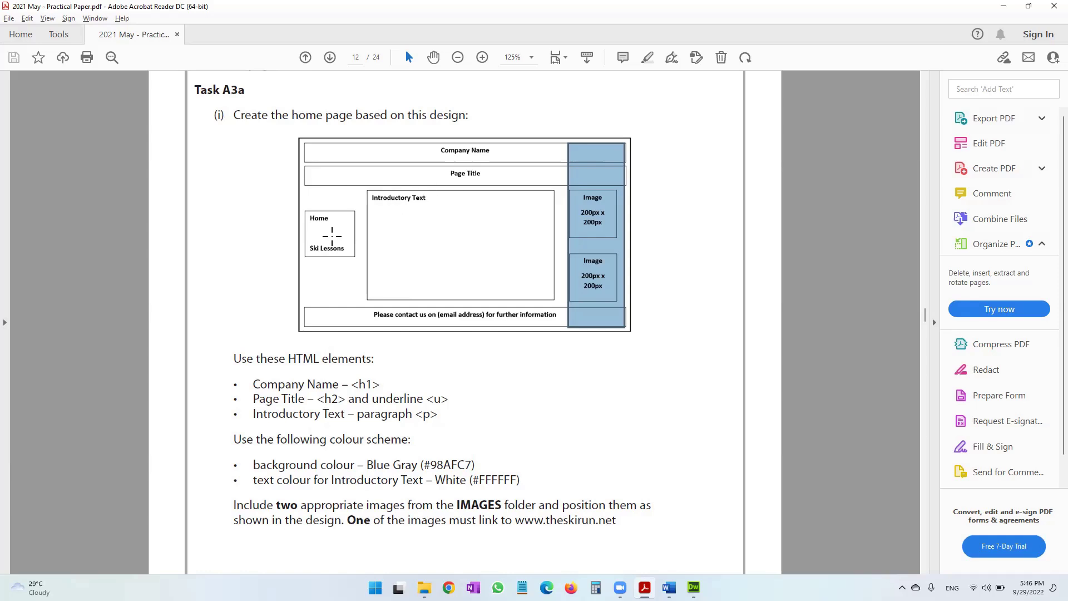
Mark out the Introductory Text box in the PDF design, then return to Dreamweaver.
drag(371, 191, 554, 300)
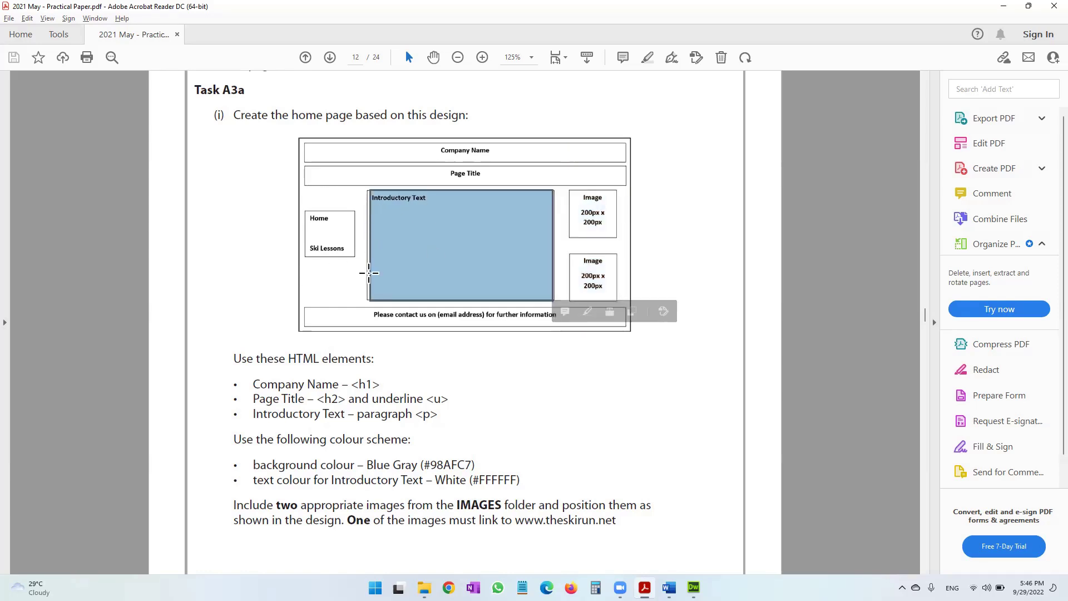
key(alt+Tab)
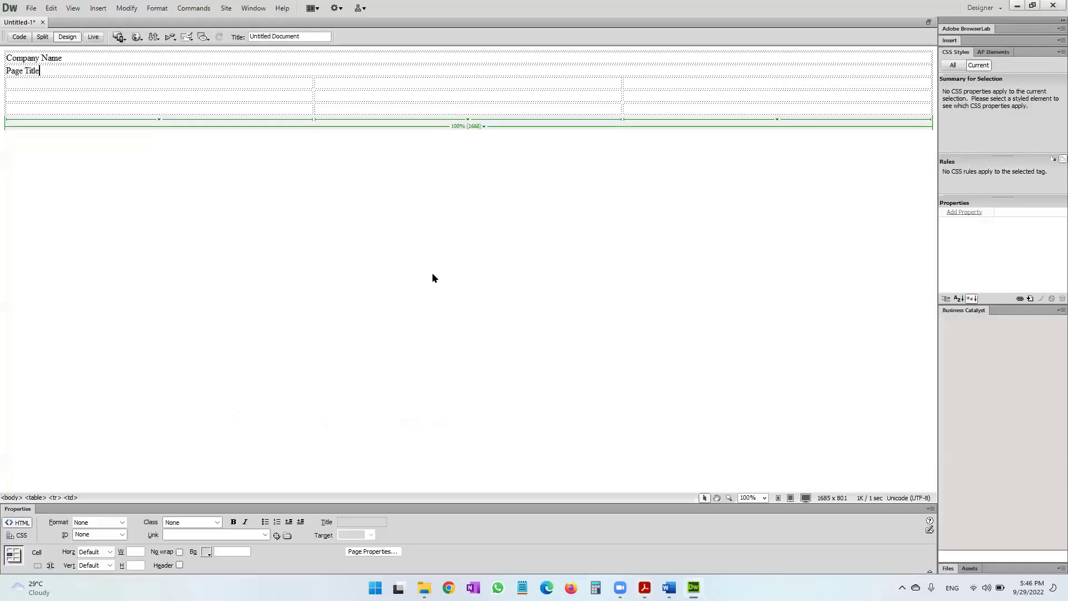
Merge the two middle cells and type 'Introductory Text', correcting the typo.
drag(360, 87, 360, 94)
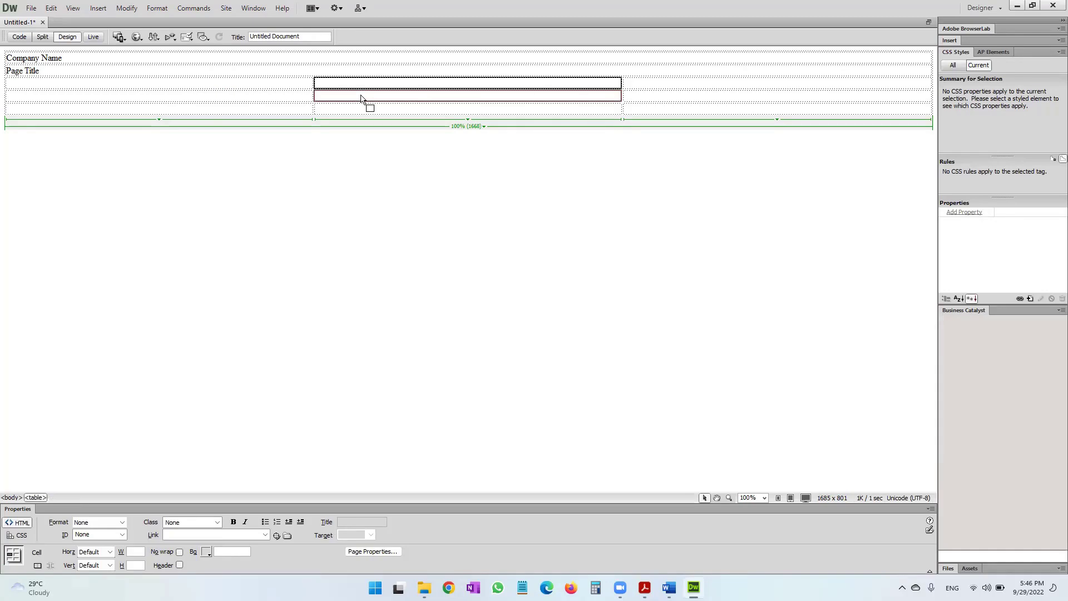
key(ctrl+alt+m)
click(354, 92)
text(Intorductory Text)
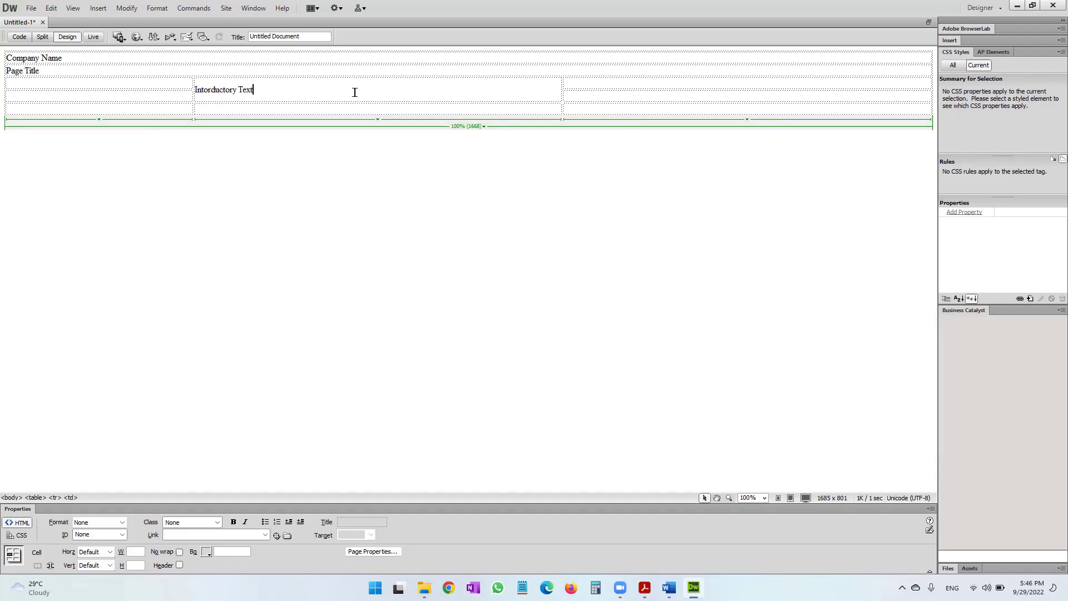
click(207, 90)
key(Delete)
key(Delete)
text(ro)
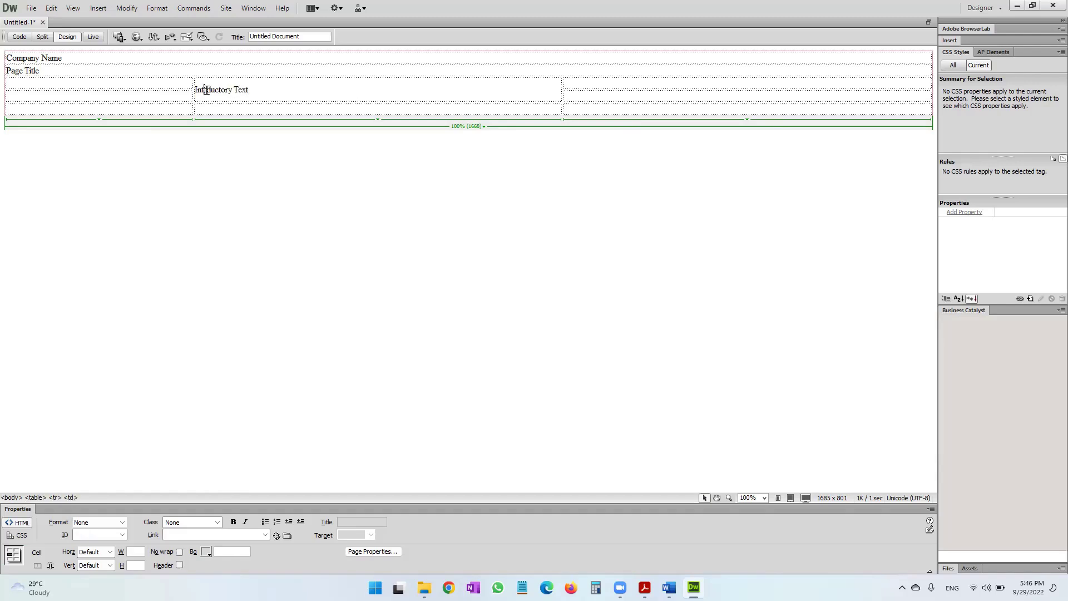
Check the Home and Ski Lessons box in the PDF design.
click(144, 80)
key(alt+Tab)
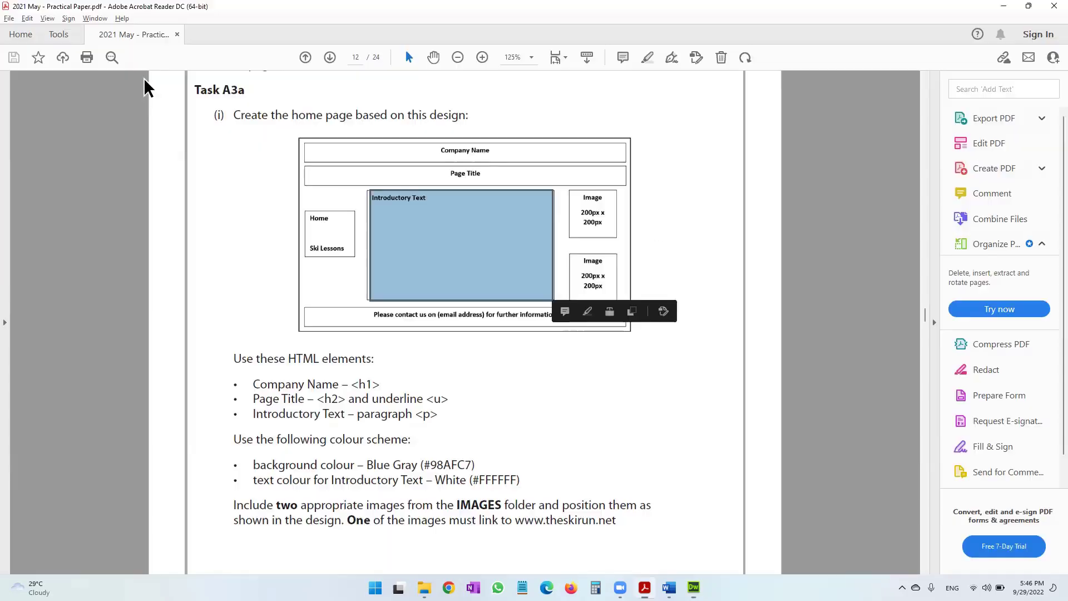
drag(300, 209, 359, 267)
click(308, 207)
click(311, 216)
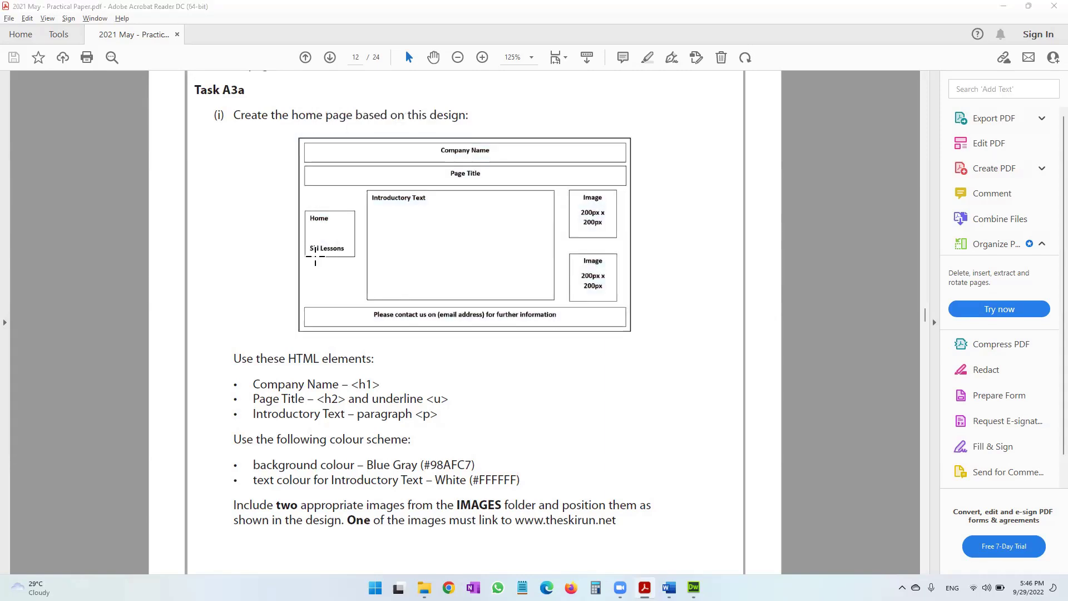
key(alt+Tab)
Type 'Home' and 'Ski Lessons' on separate lines in the left column cell.
drag(149, 90, 149, 99)
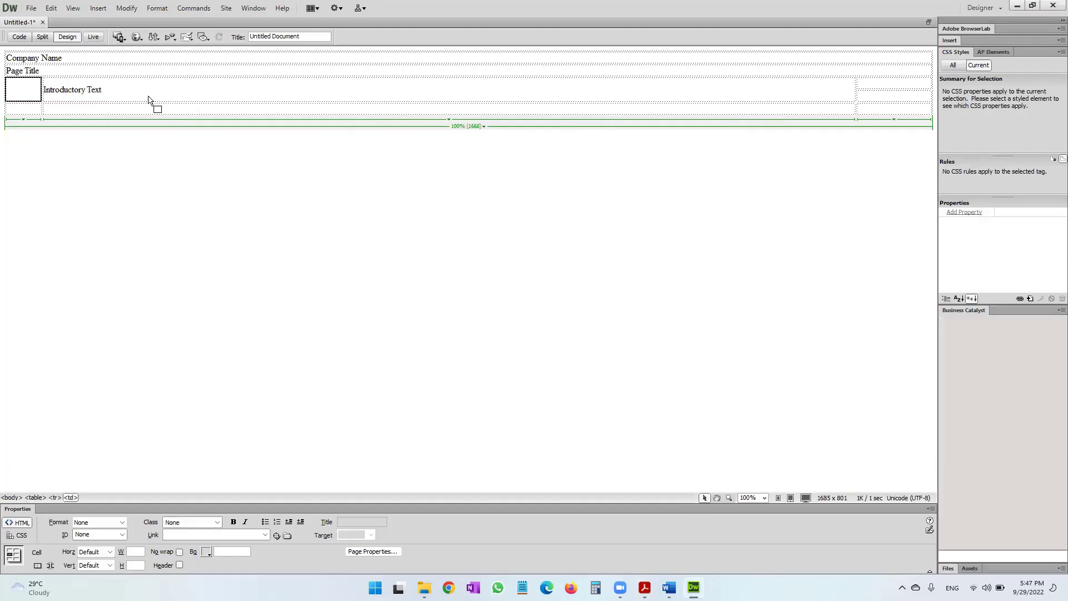
click(26, 88)
key(alt+Tab)
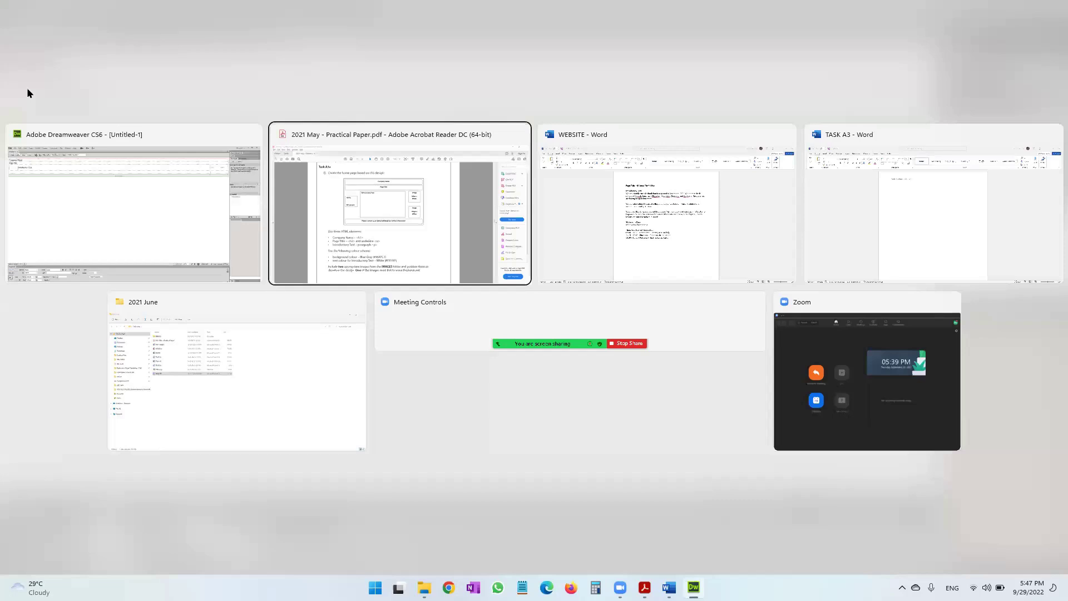
key(alt+Tab)
text(Home)
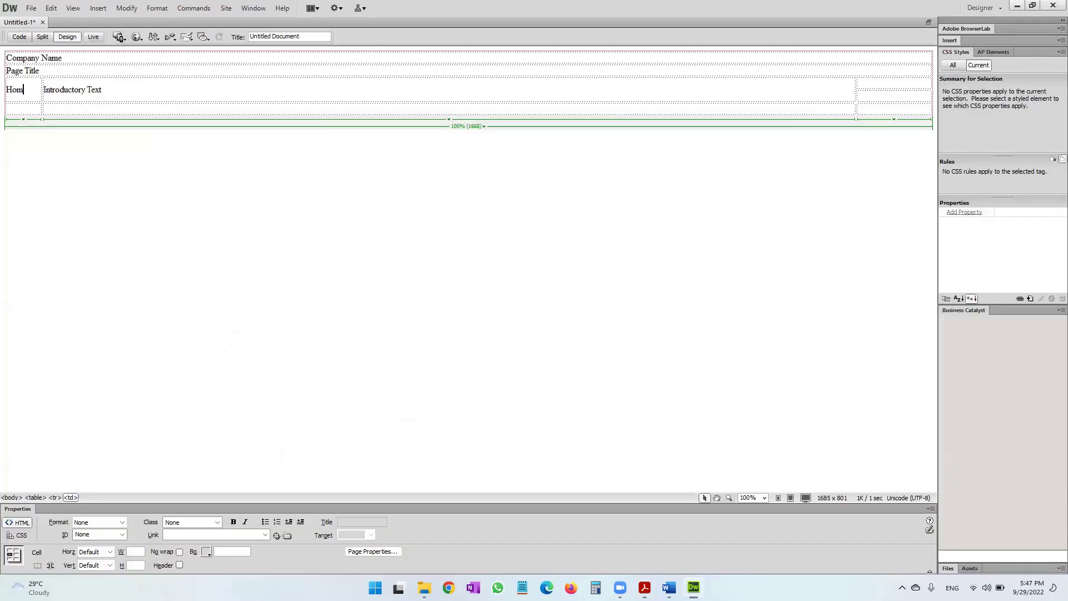
key(Return)
text(Ski Le)
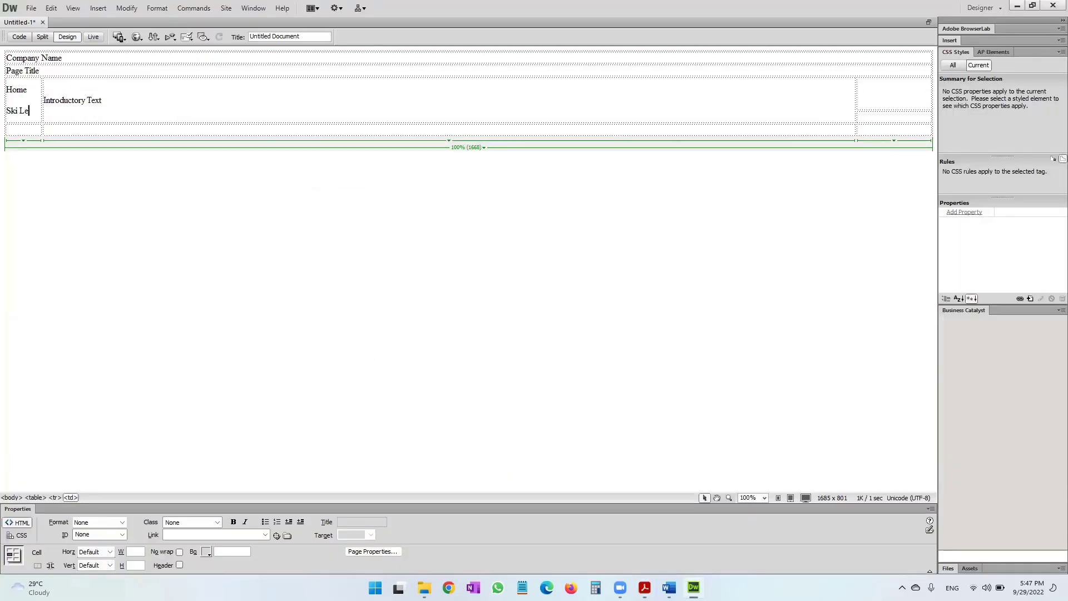
text(ssons)
key(Return)
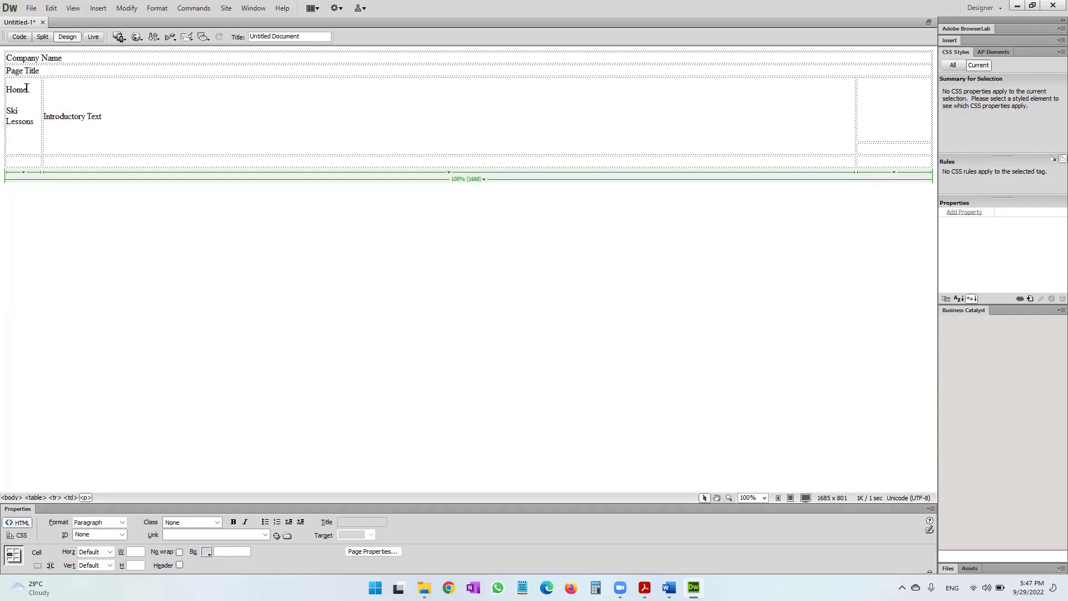
key(BackSpace)
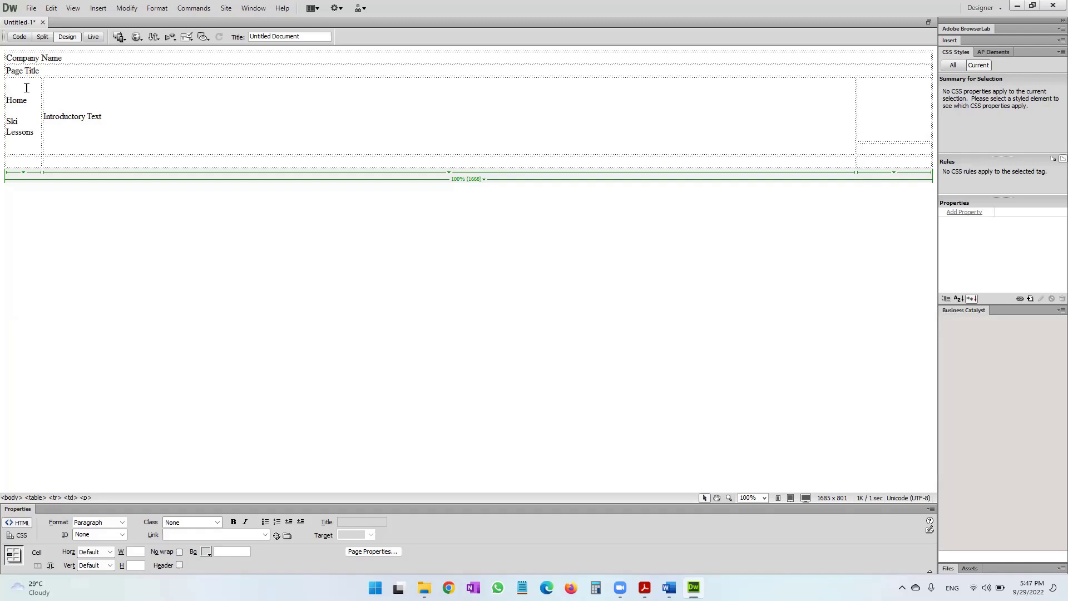
Merge the bottom row into one full-width cell reading 'Contact Details'.
key(alt+Tab)
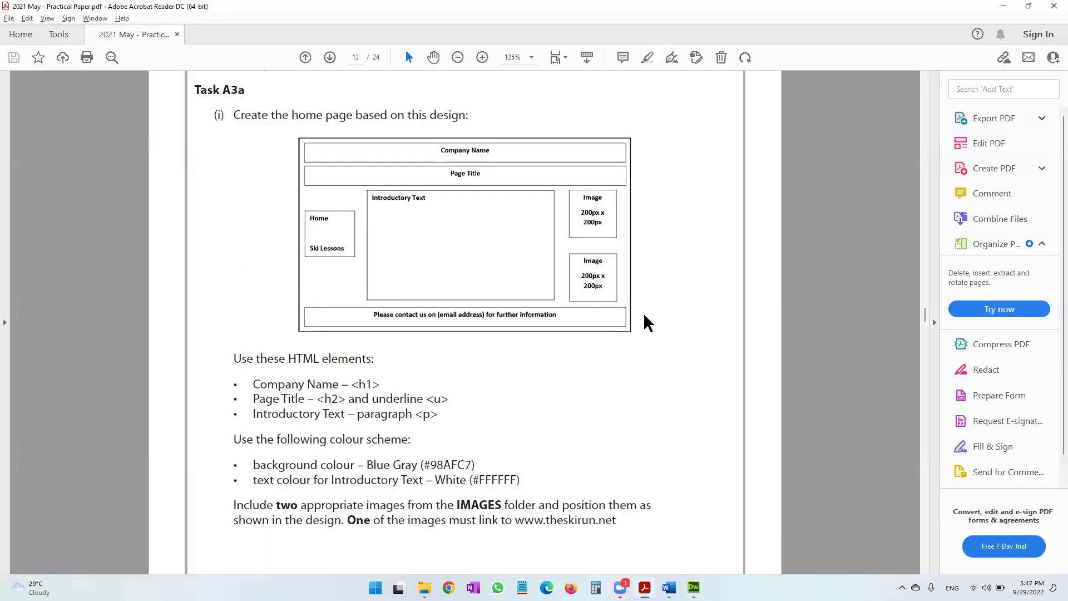
key(alt+Tab)
drag(26, 160, 699, 171)
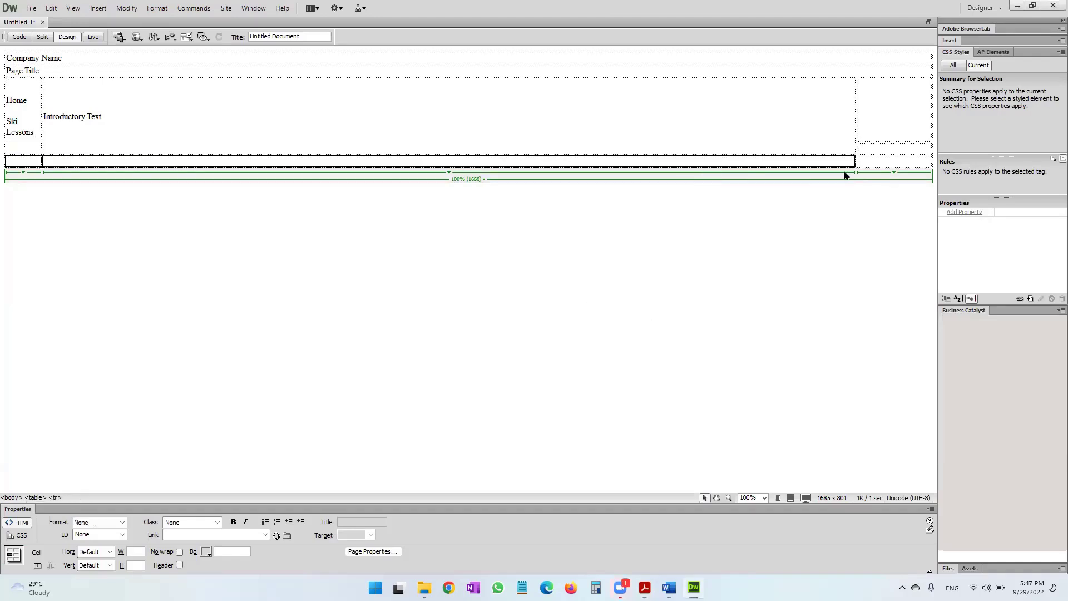
shift+click(875, 166)
key(ctrl+alt+m)
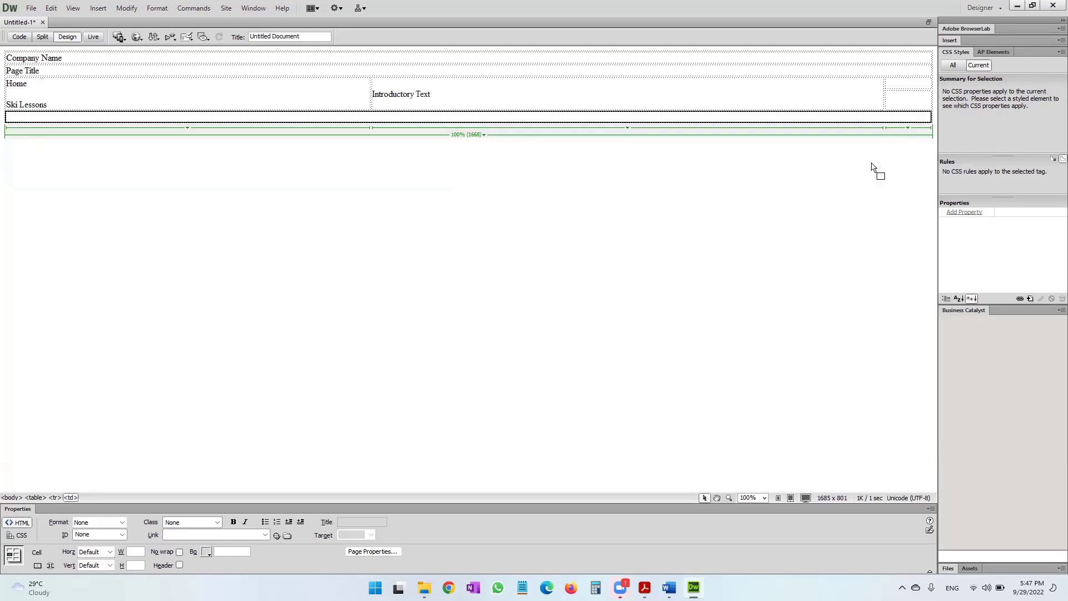
click(781, 114)
text(Contact Details)
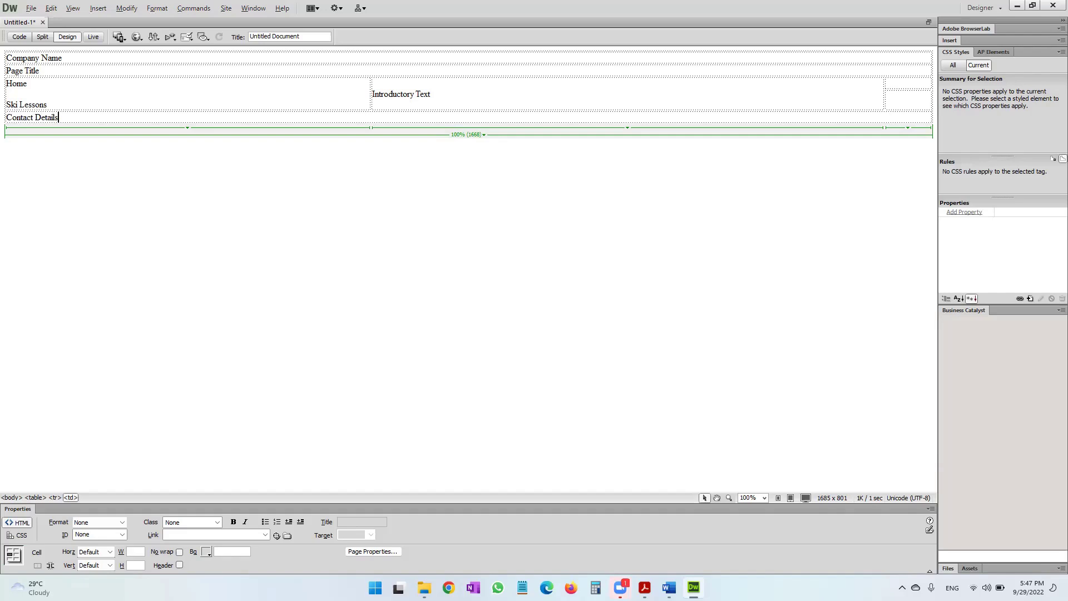
Label the top-right cell and the cell below it 'Image'.
key(alt+Tab)
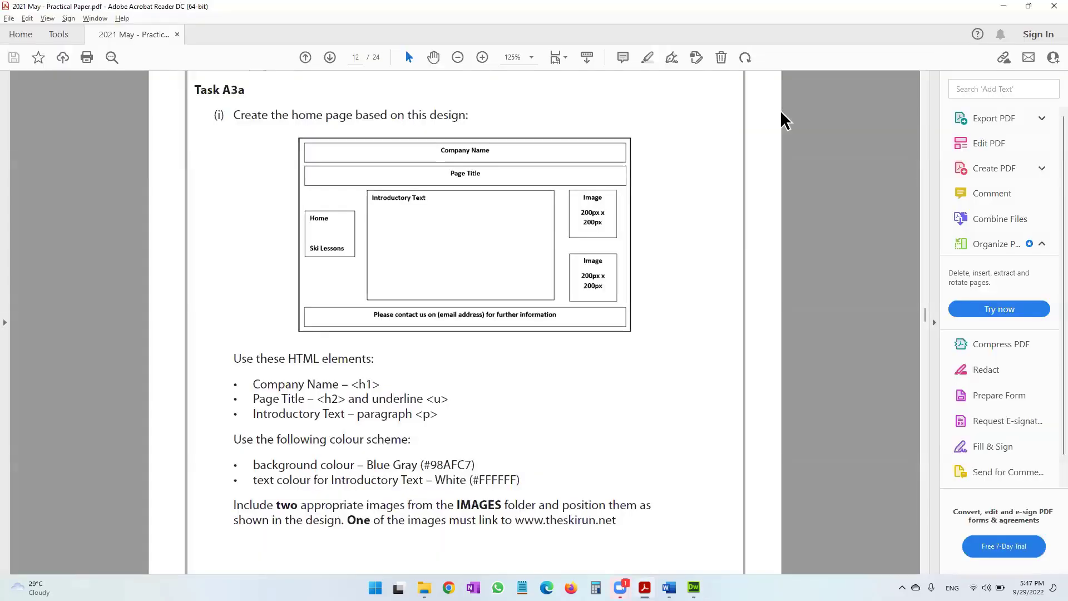
key(alt+Tab)
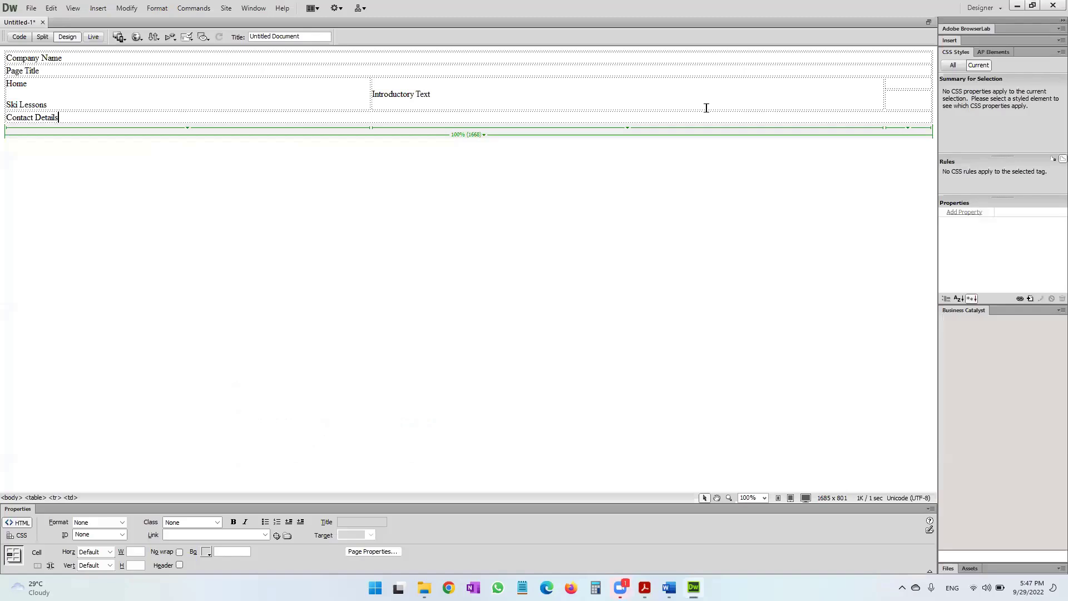
click(901, 82)
text(IMage)
key(BackSpace)
key(BackSpace)
key(BackSpace)
key(BackSpace)
text(ma)
click(917, 100)
text(Ima)
key(alt+Tab)
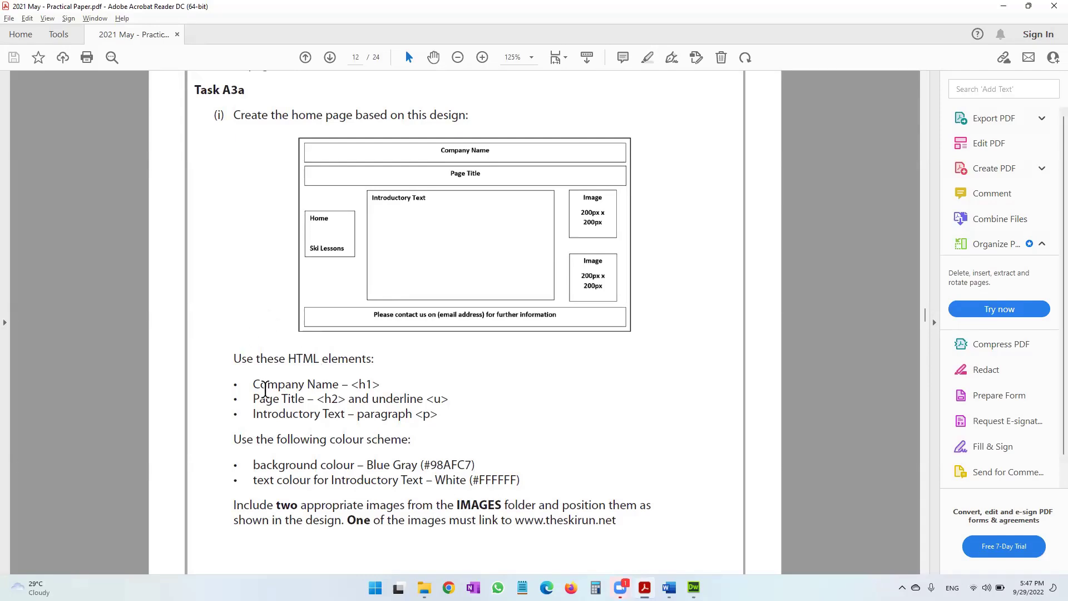
Review the element requirements and the Scenario page's contact details in the PDF.
drag(352, 385, 384, 385)
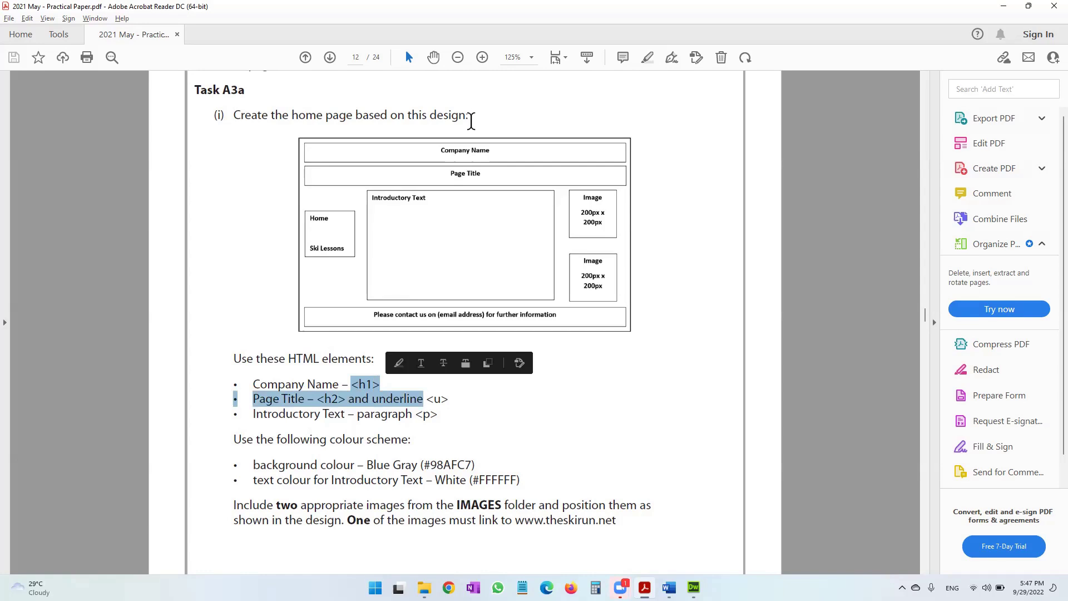
scroll(467, 167, up, 4)
scroll(467, 176, up, 20)
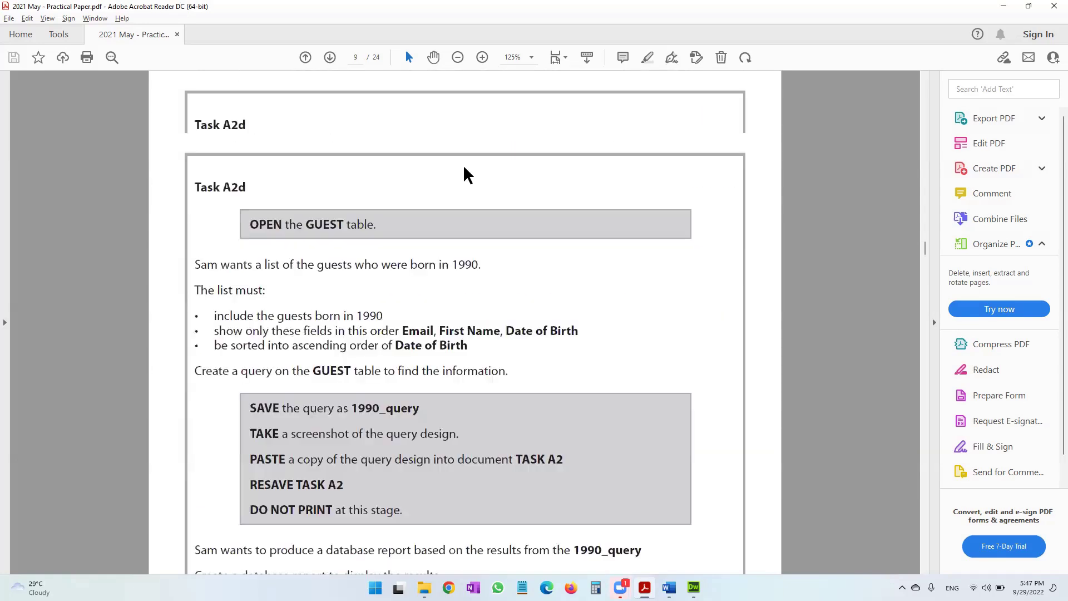
scroll(466, 176, up, 4)
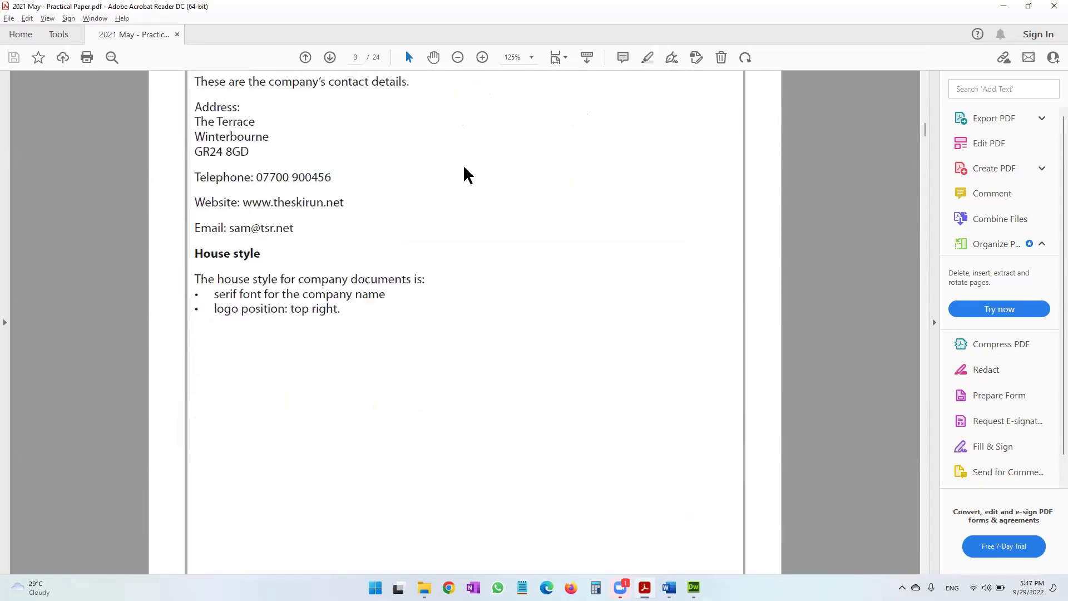
scroll(466, 175, up, 2)
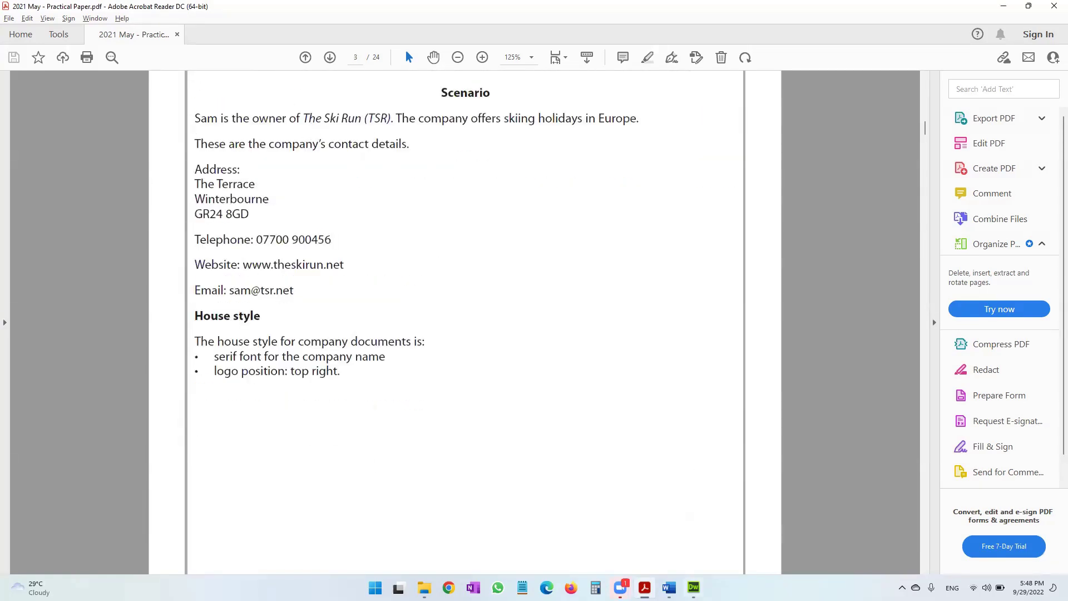
key(alt+Tab)
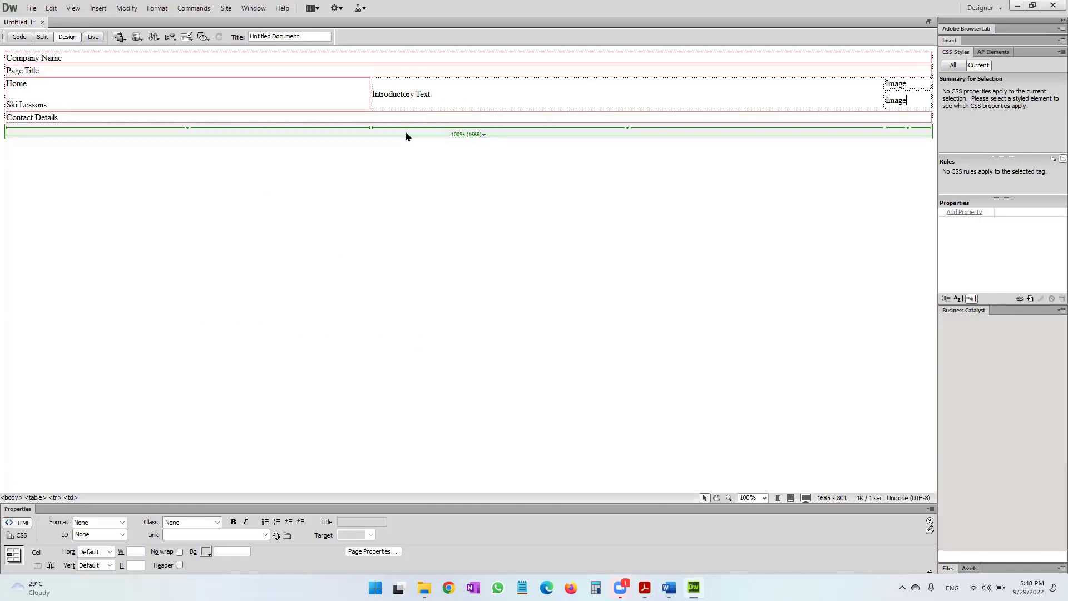
Replace 'Company Name' with 'The Ski Run' and make it Heading 1.
click(148, 59)
drag(130, 57, 5, 57)
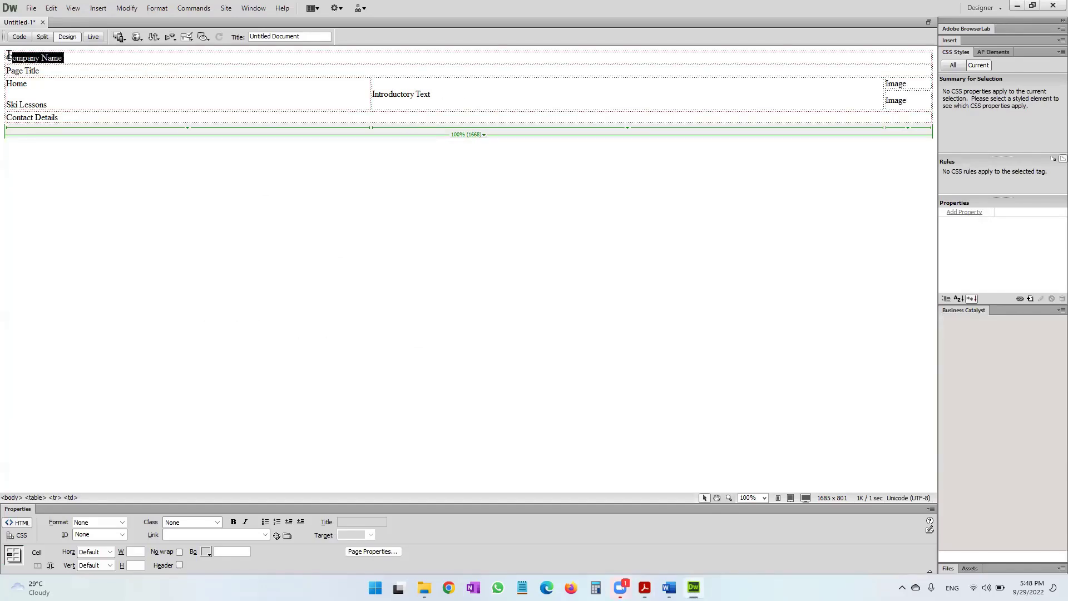
key(BackSpace)
text(The Ski Run)
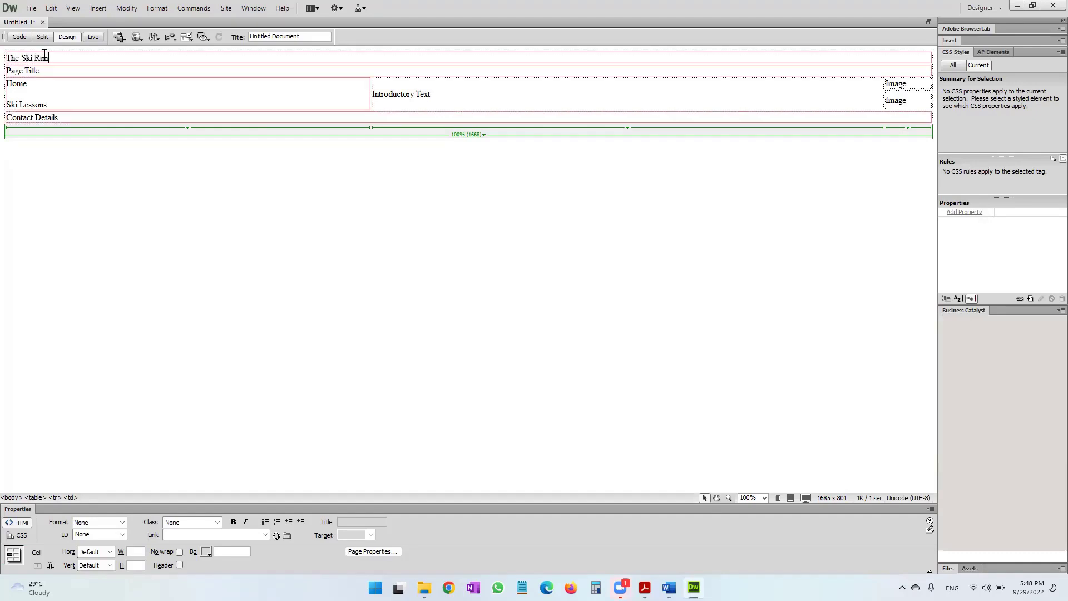
drag(49, 58, 4, 59)
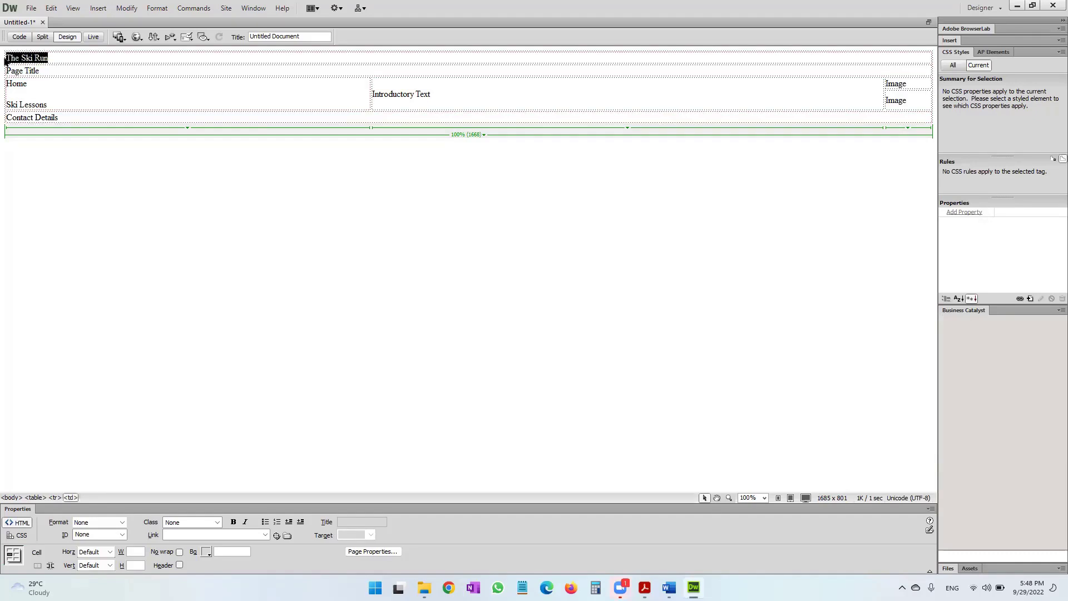
right_click(19, 63)
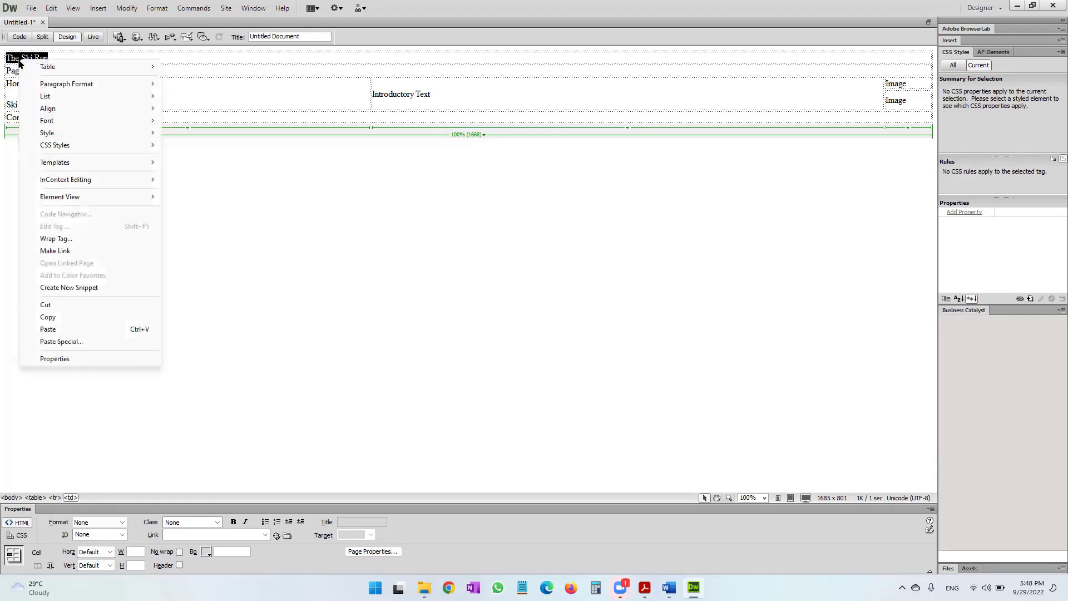
mouse_move(78, 87)
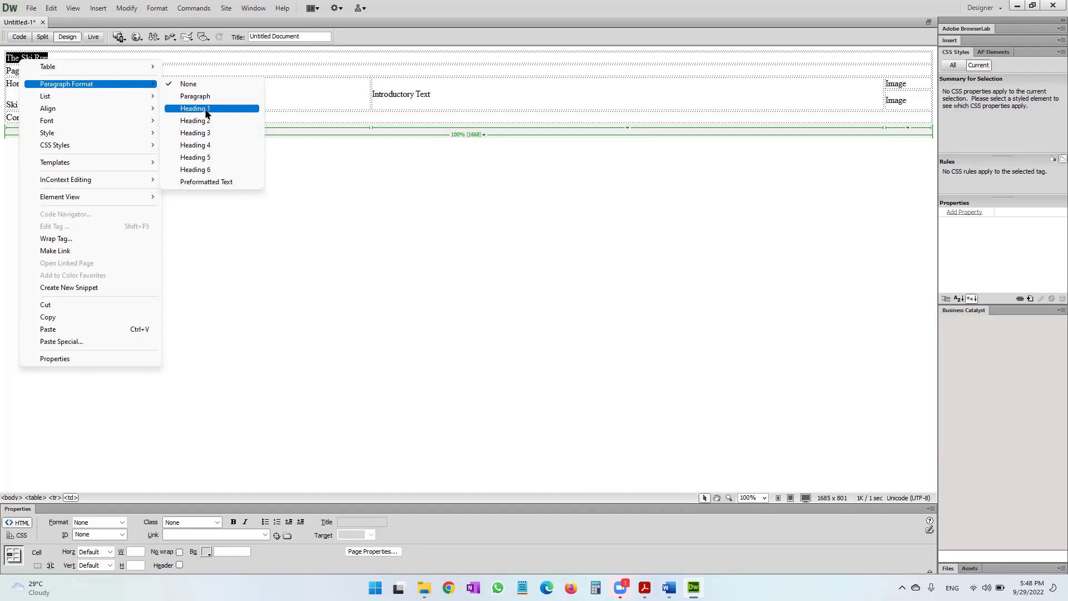
click(206, 109)
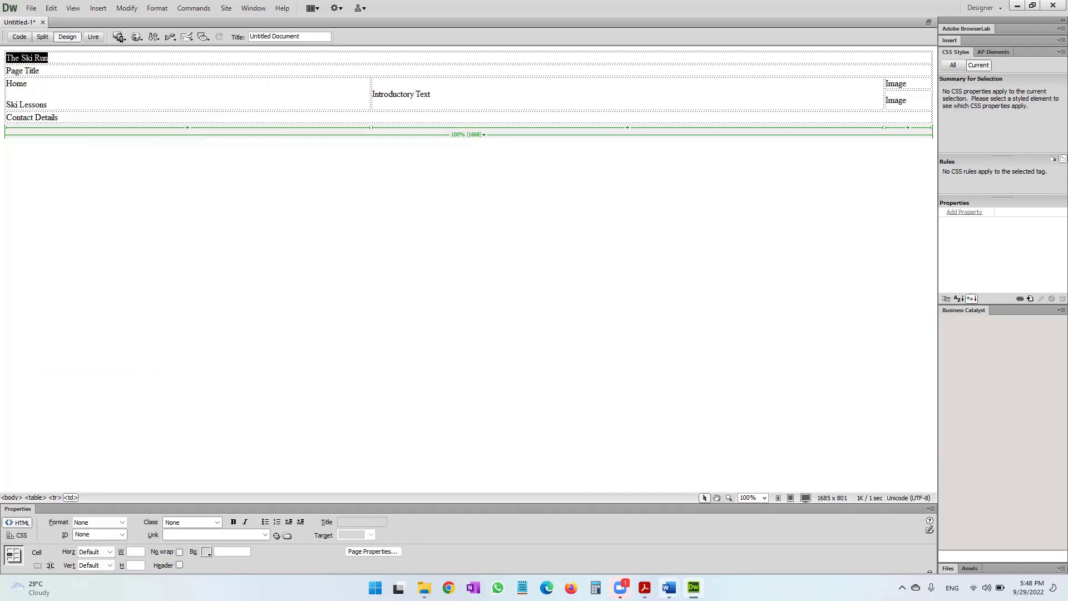
Centre 'The Ski Run' heading after checking the design in the PDF.
click(644, 588)
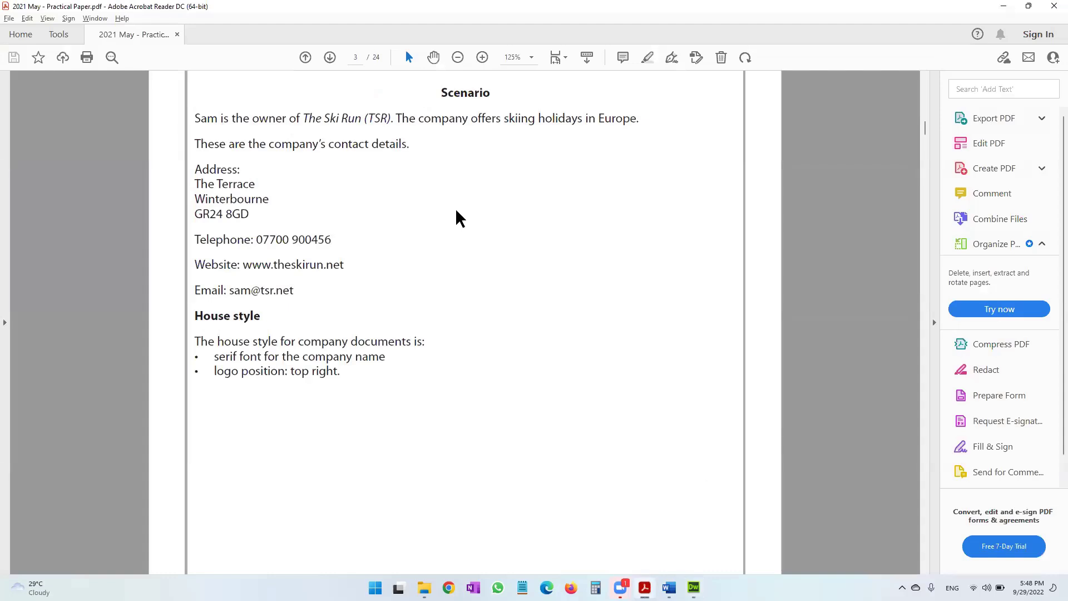
scroll(456, 217, down, 20)
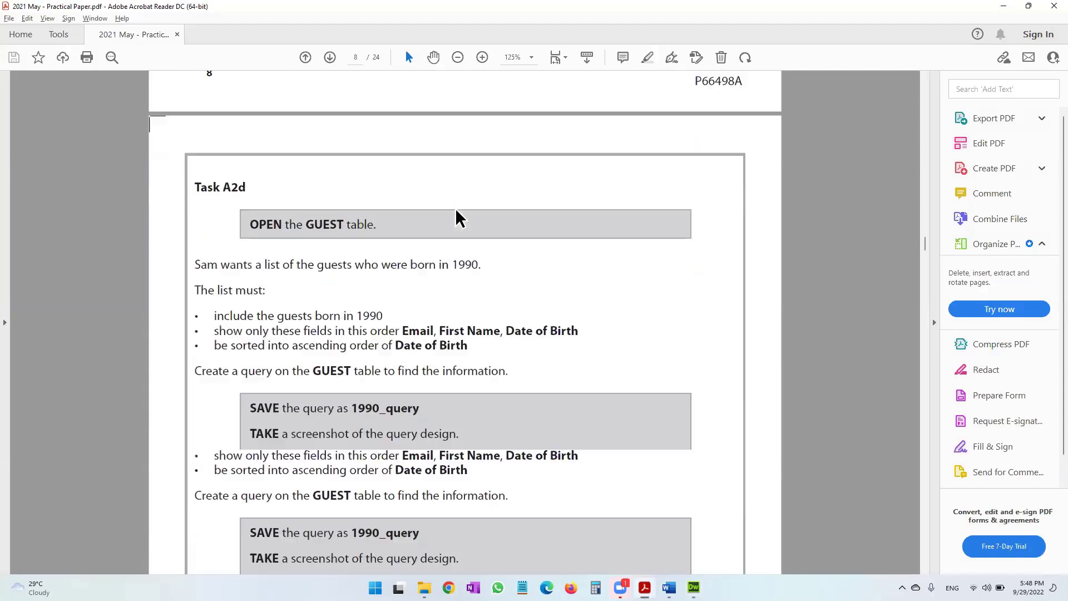
scroll(456, 217, down, 20)
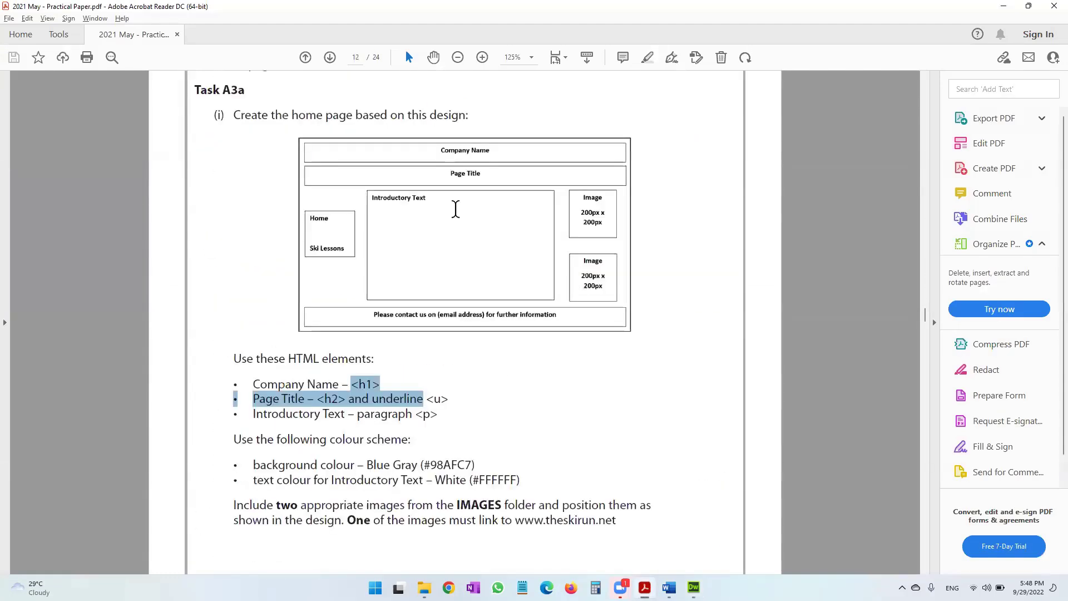
scroll(455, 209, up, 2)
drag(432, 211, 505, 249)
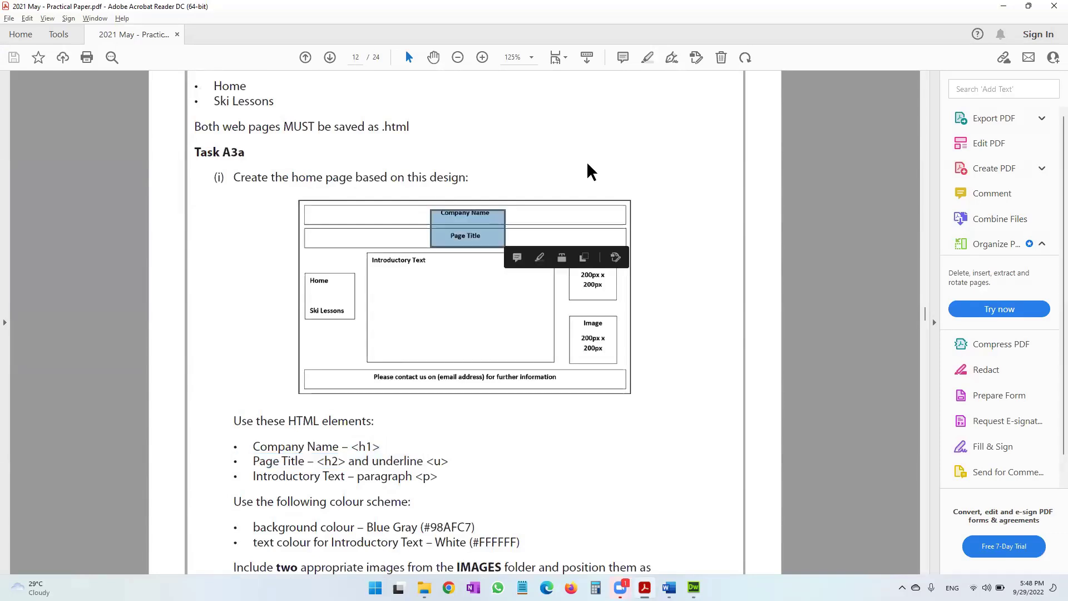
click(1003, 8)
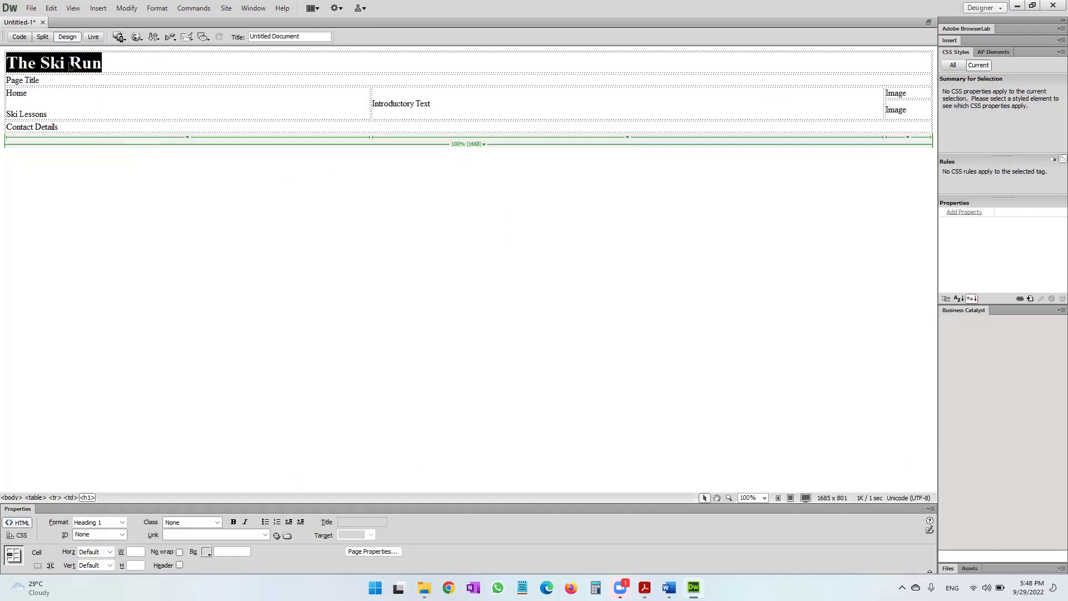
right_click(70, 67)
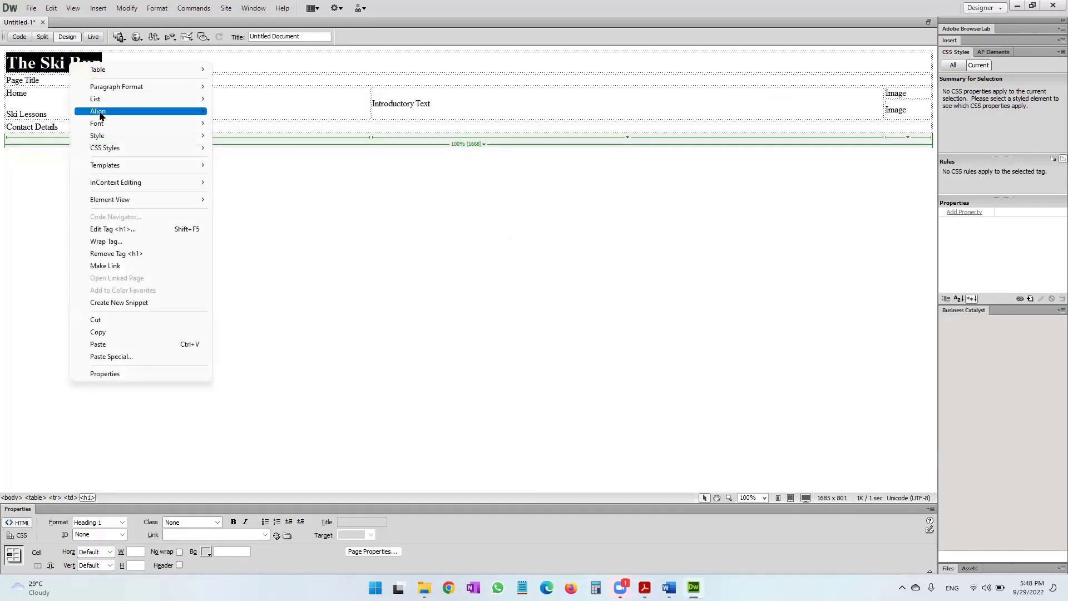
mouse_move(100, 114)
click(236, 125)
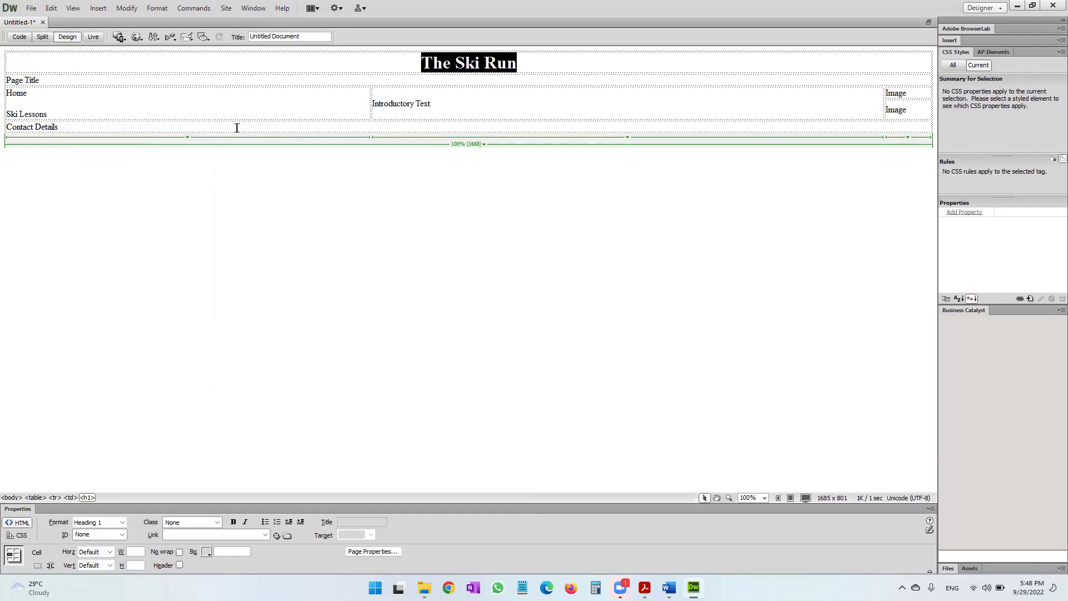
Replace the 'Page Title' placeholder with 'Home'.
drag(90, 78, 9, 82)
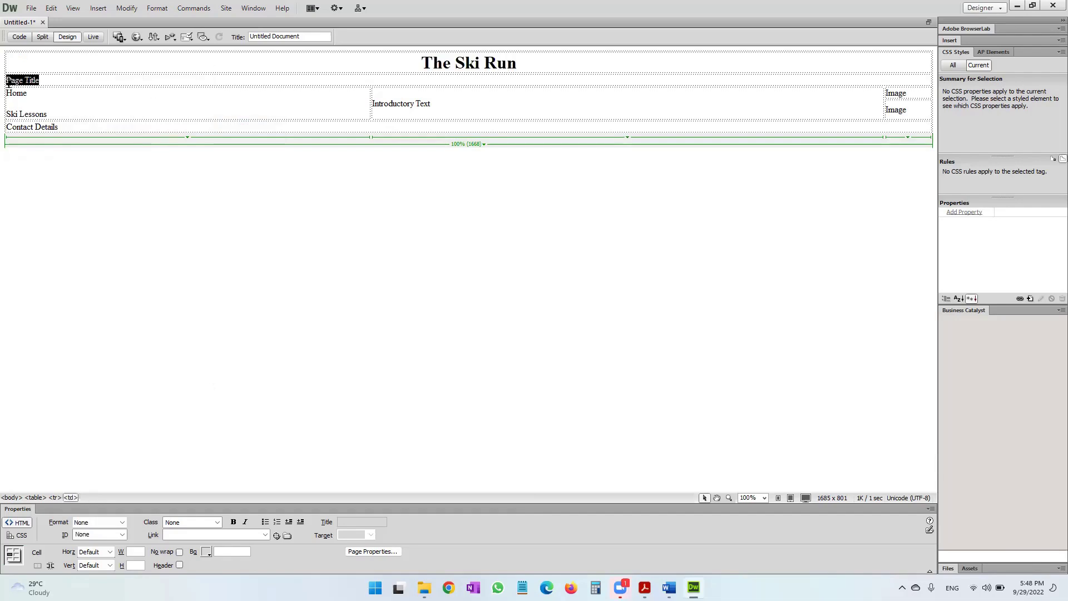
text(Home)
key(alt+Tab)
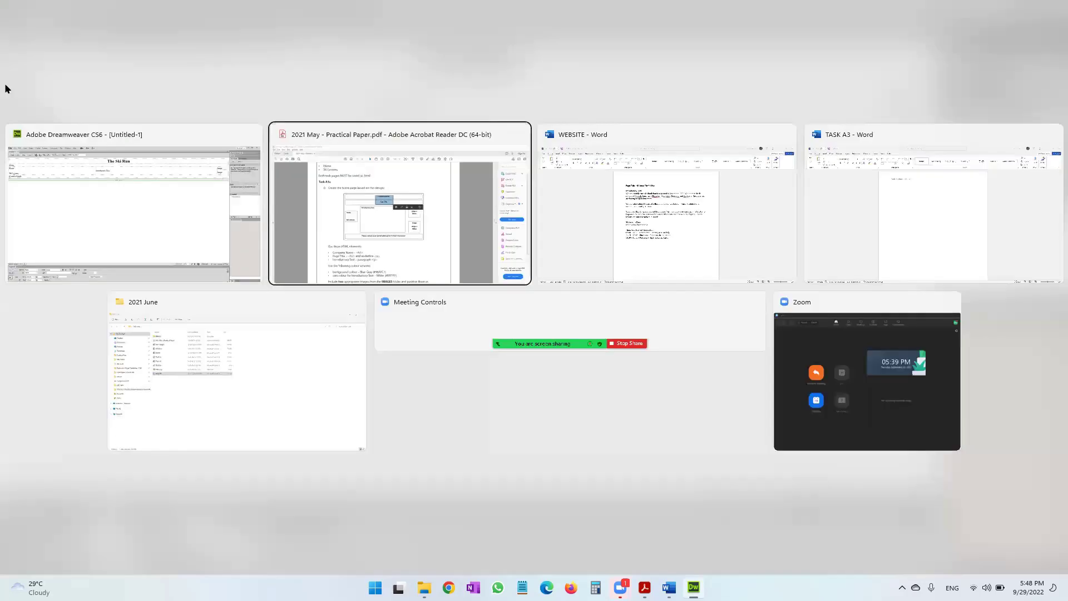
Copy 'All About The Ski Run' from the WEBSITE Word document and paste it over 'Home'.
drag(341, 289, 355, 302)
key(alt+Tab)
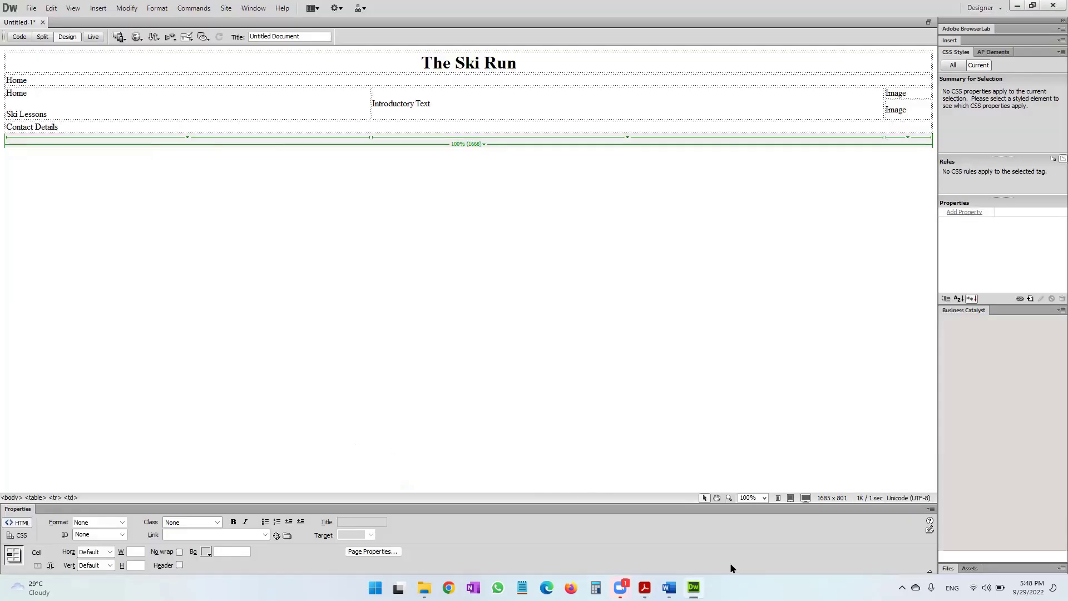
mouse_move(669, 588)
click(754, 546)
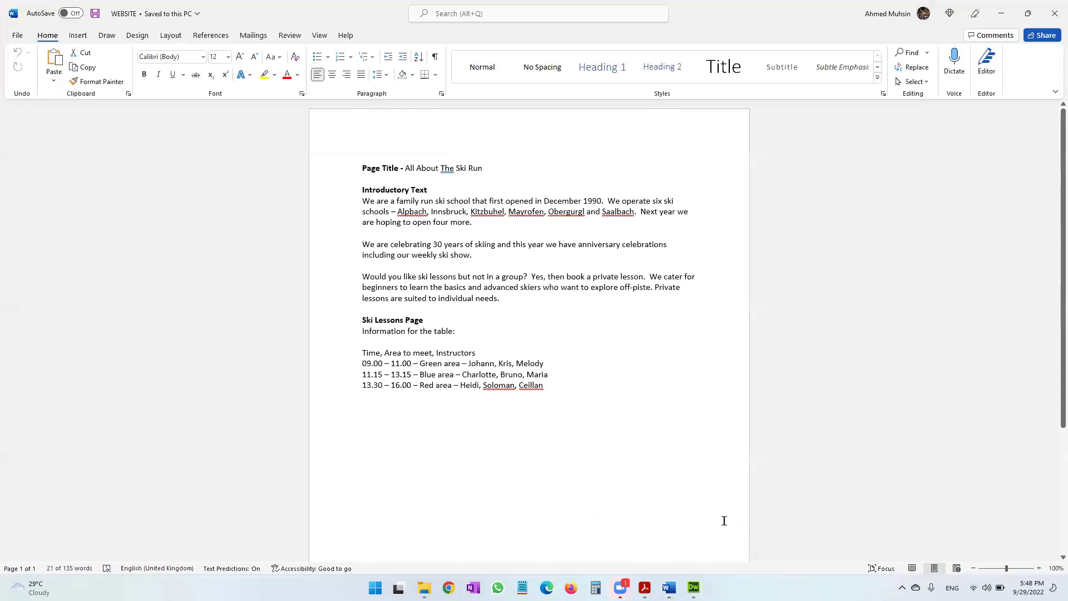
drag(404, 169, 481, 172)
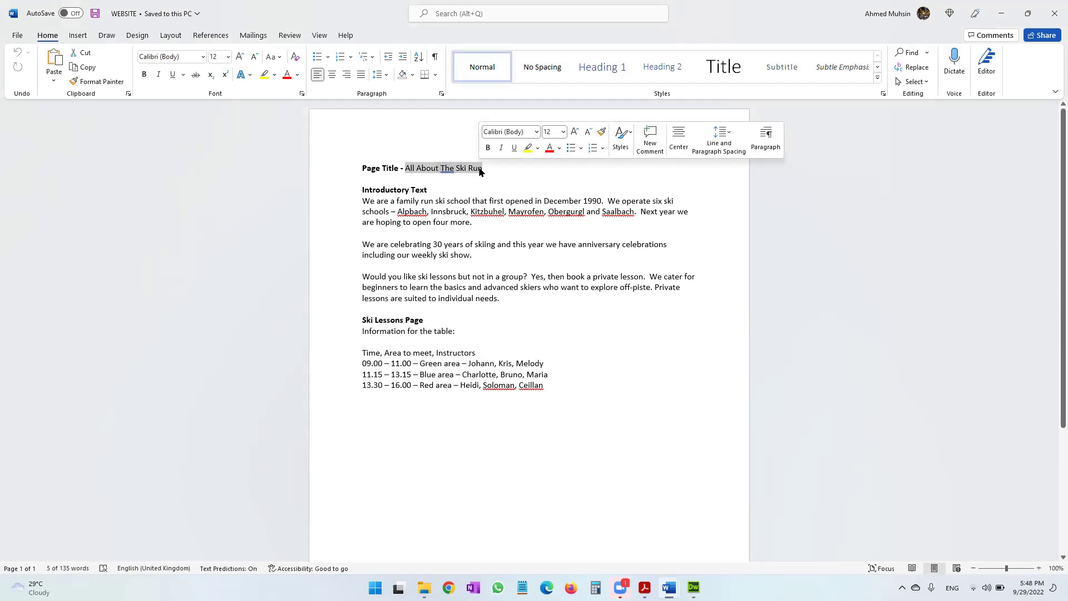
key(ctrl+c)
key(alt+Tab)
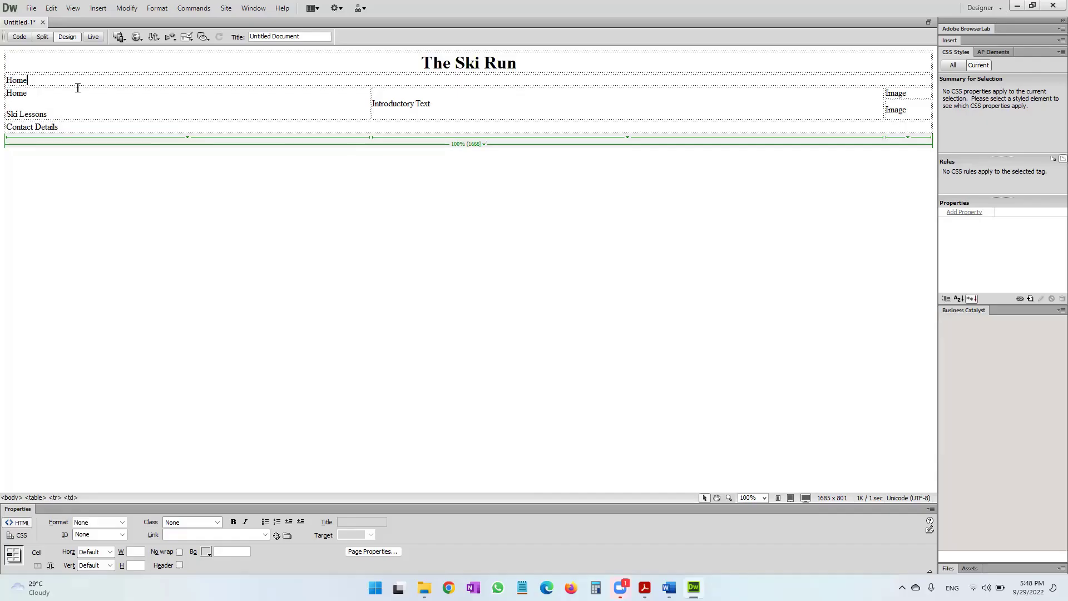
double_click(21, 81)
key(ctrl+v)
Centre the 'All About The Ski Run' line in the second row.
right_click(89, 84)
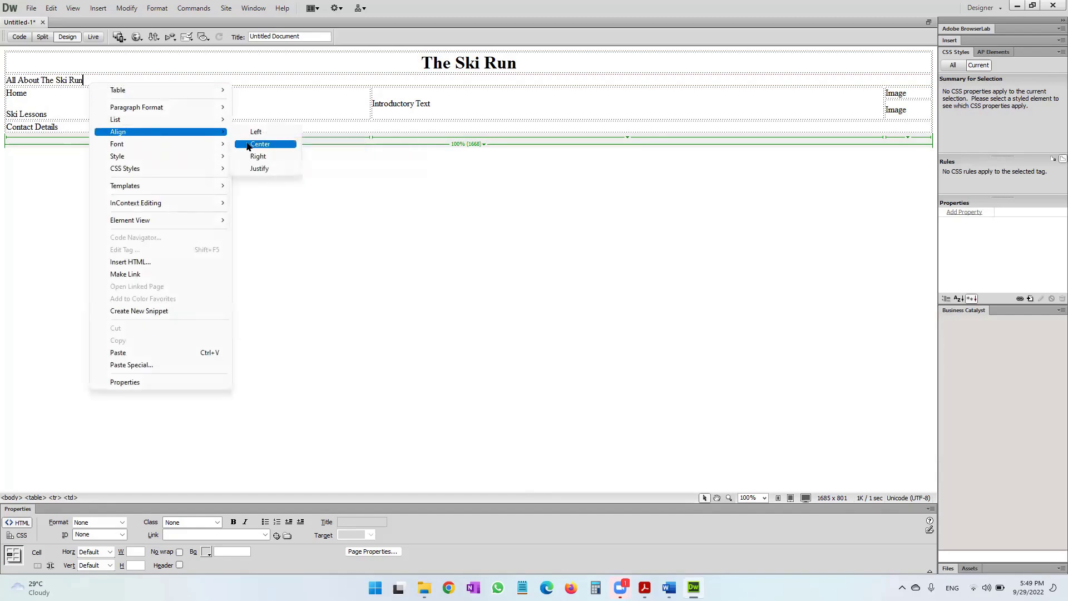
click(257, 144)
key(alt+Tab)
key(alt+Tab)
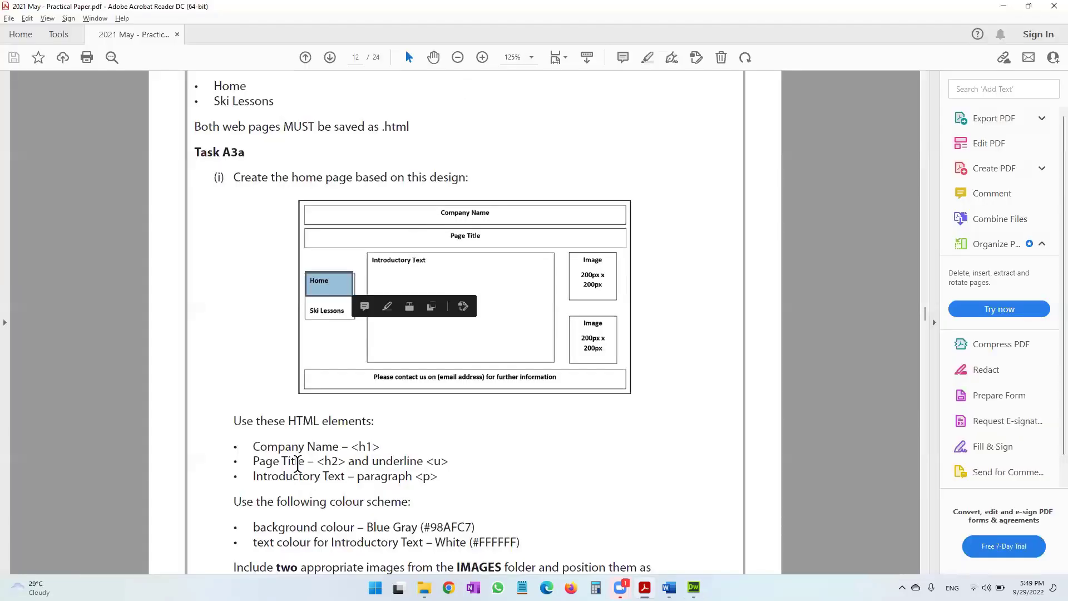
click(324, 462)
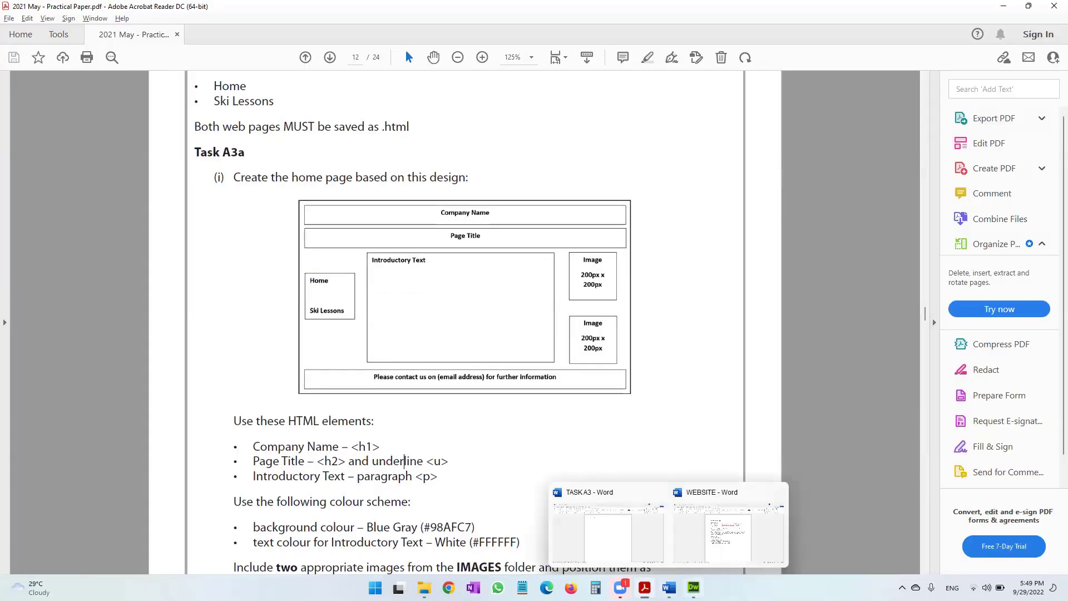
click(693, 587)
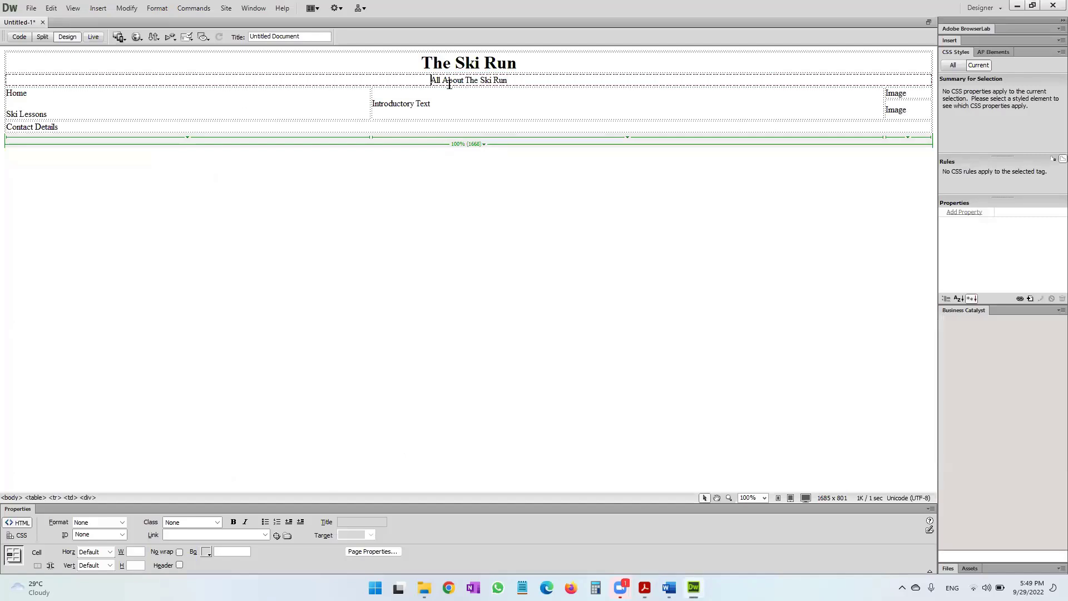
Format 'All About The Ski Run' as an underlined Heading 2.
drag(429, 79, 498, 88)
right_click(499, 87)
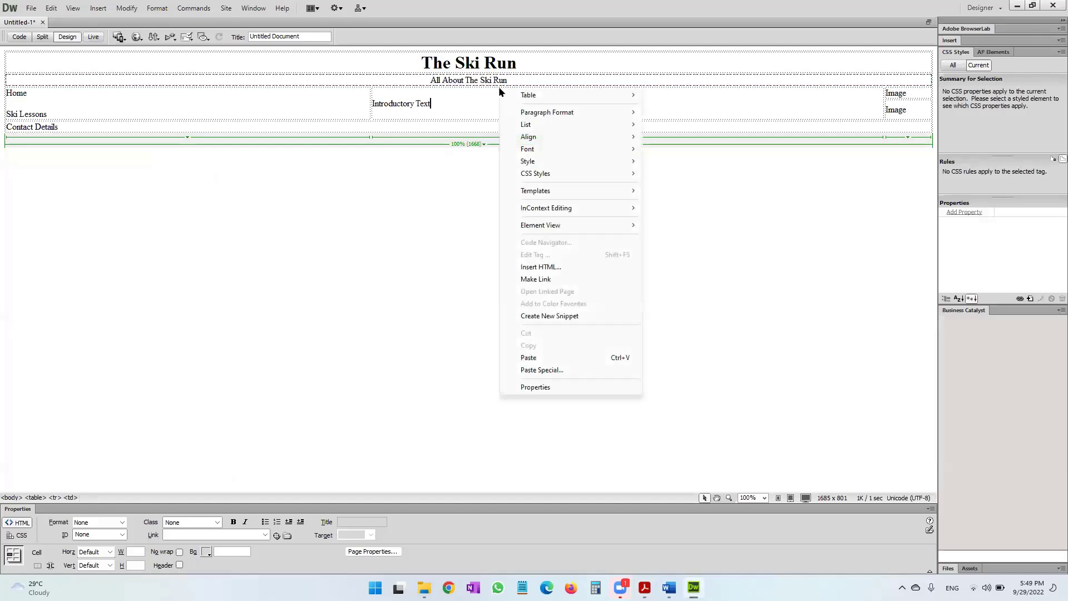
click(413, 86)
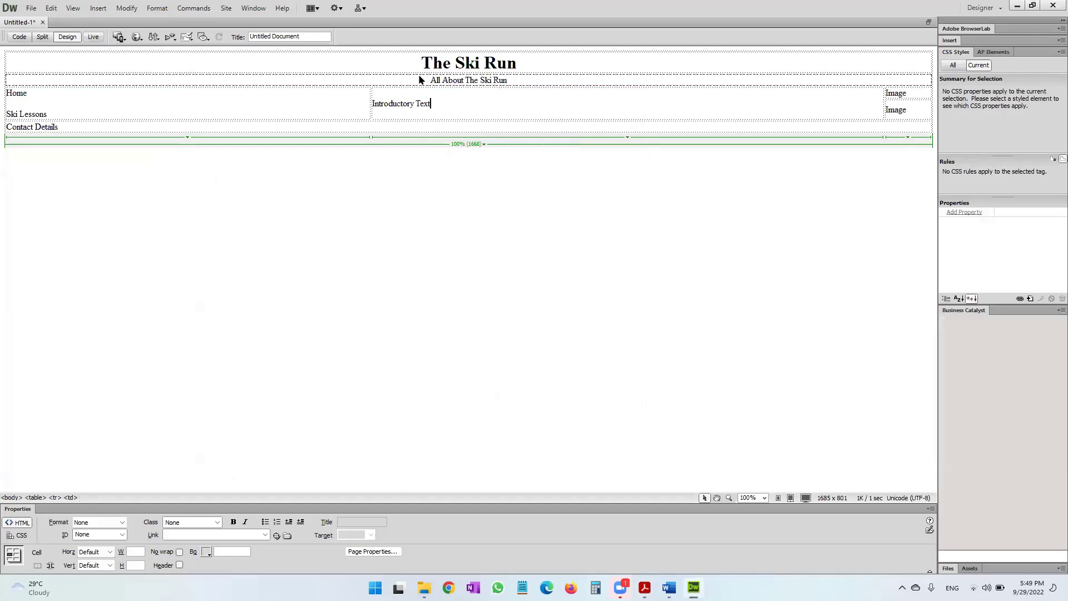
right_click(465, 80)
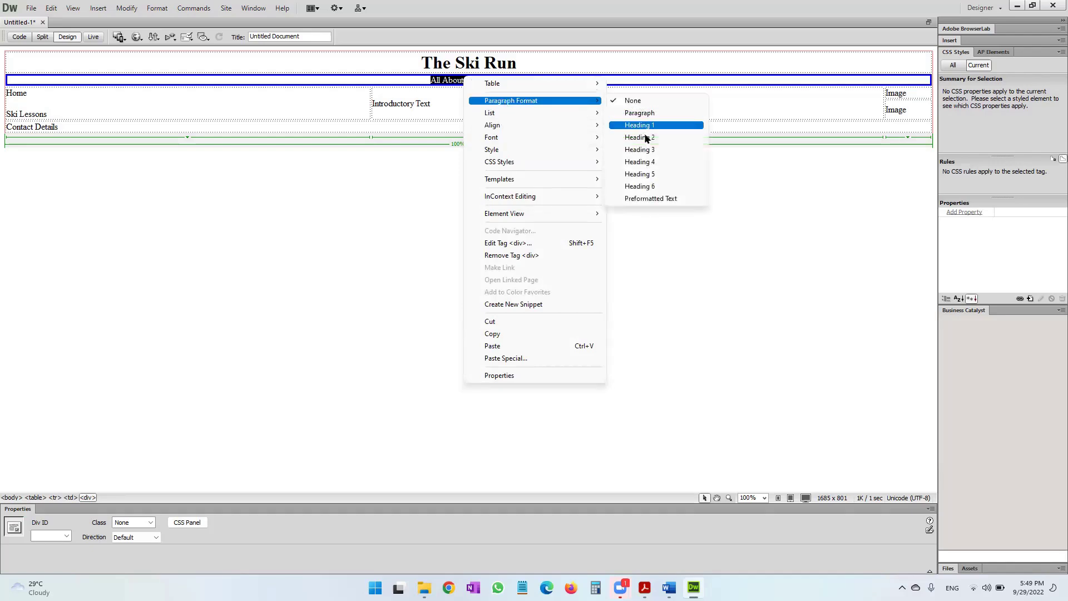
click(645, 136)
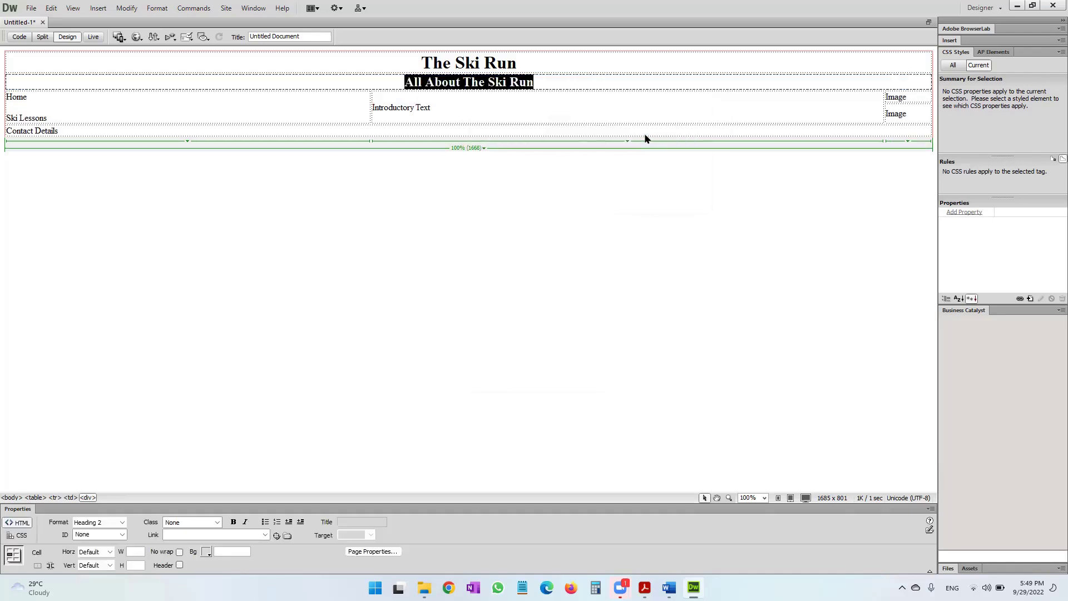
right_click(517, 87)
mouse_move(556, 159)
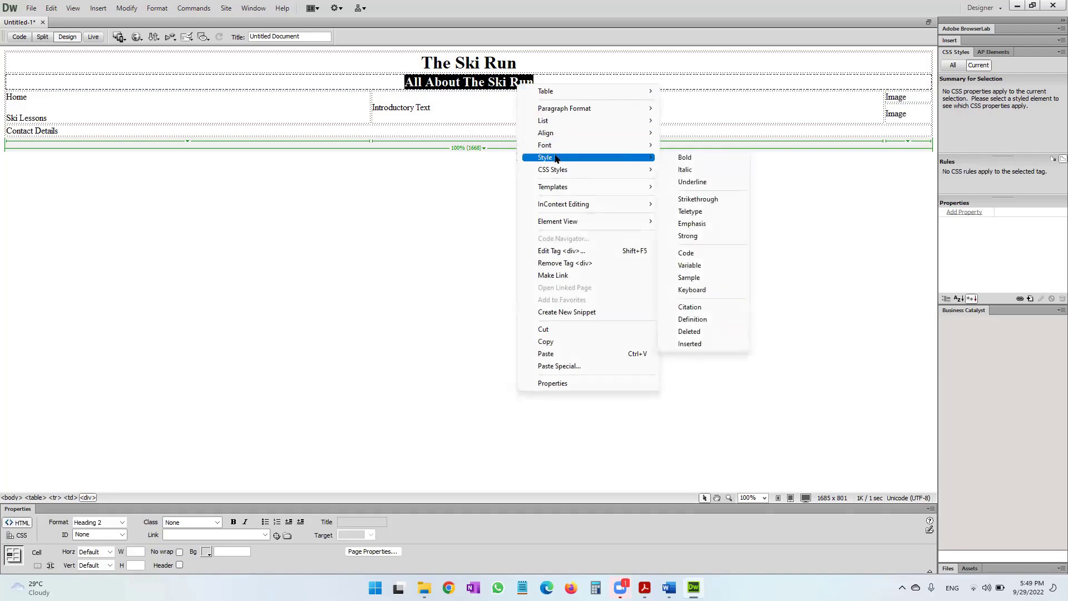
click(717, 182)
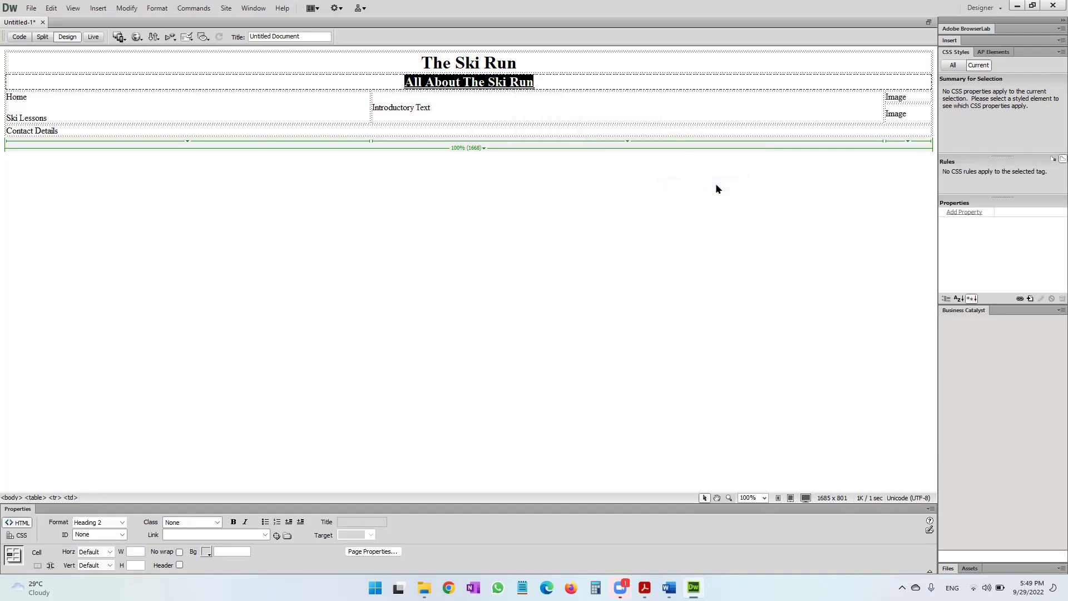
key(alt+Tab)
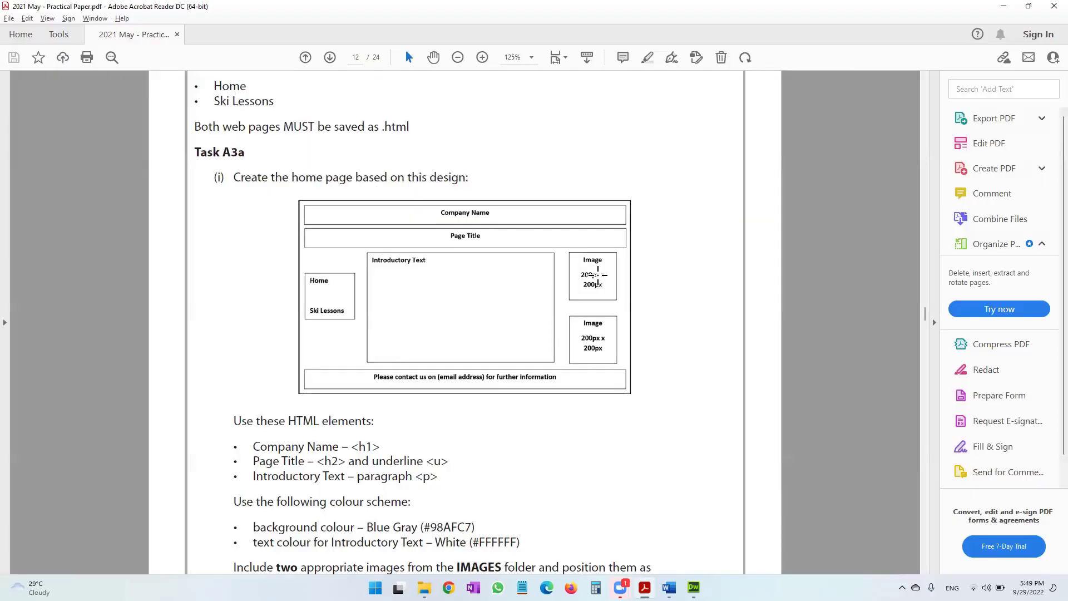
Paste the three introductory paragraphs from the WEBSITE document over the Introductory Text placeholder.
drag(358, 477, 442, 477)
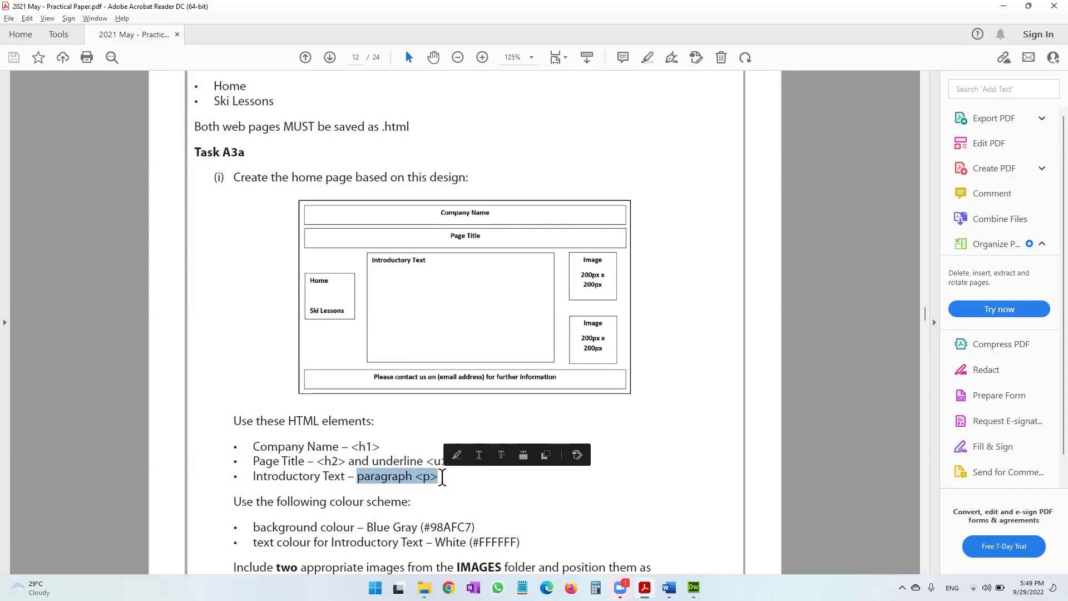
key(alt+Tab)
key(alt+Tab)
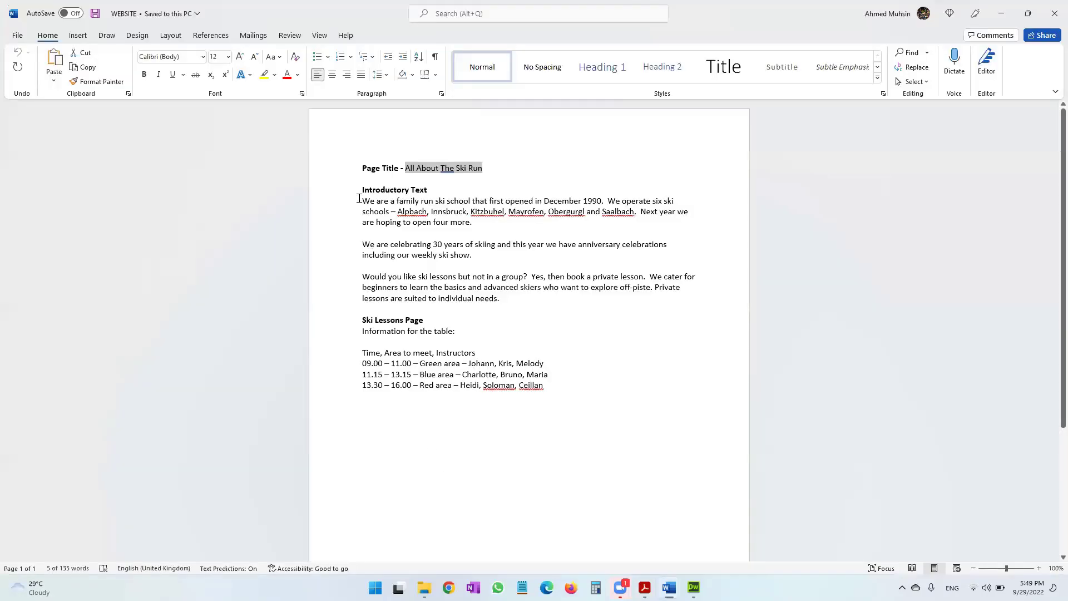
drag(359, 199, 503, 300)
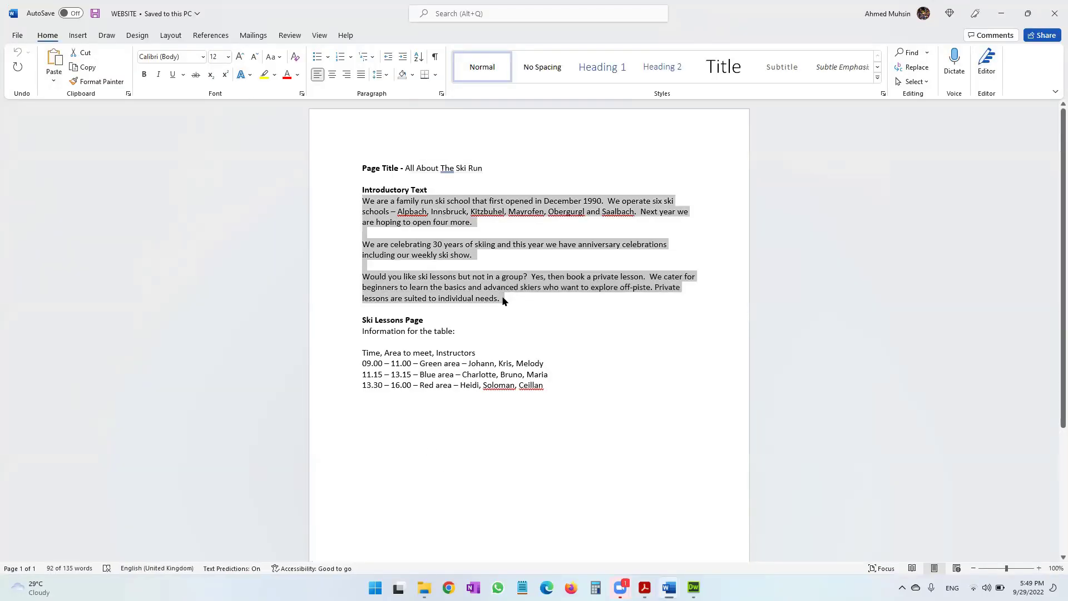
key(alt+Tab)
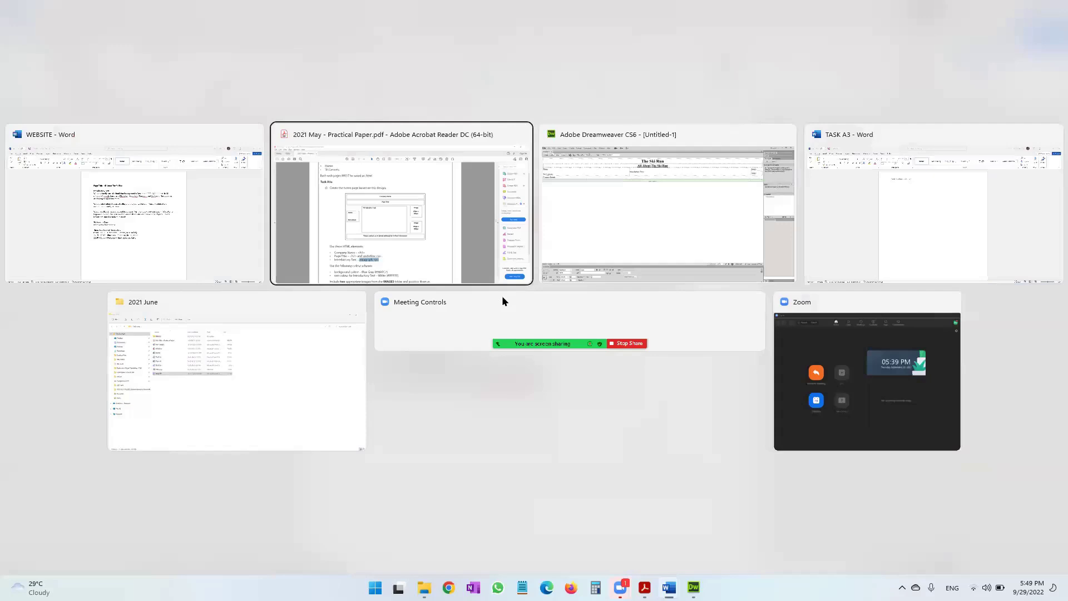
click(431, 105)
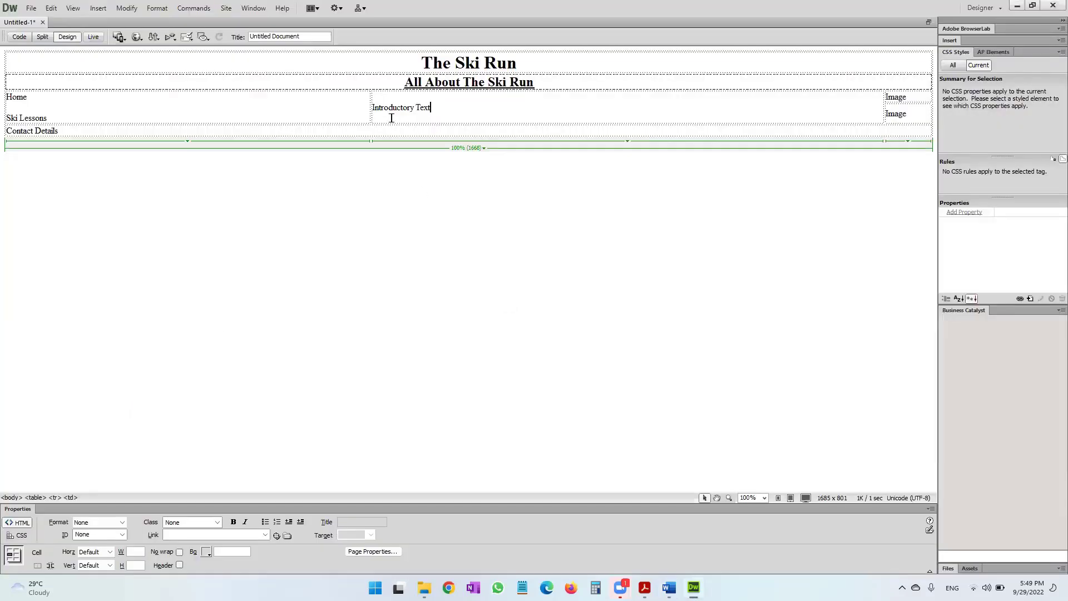
shift+click(367, 107)
drag(367, 107, 368, 109)
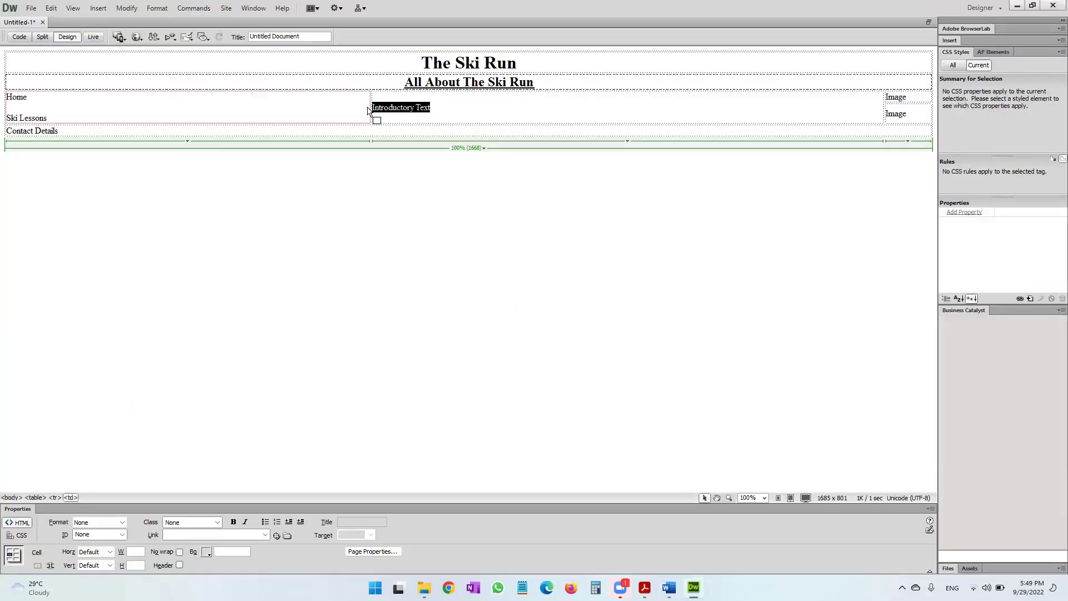
key(ctrl+v)
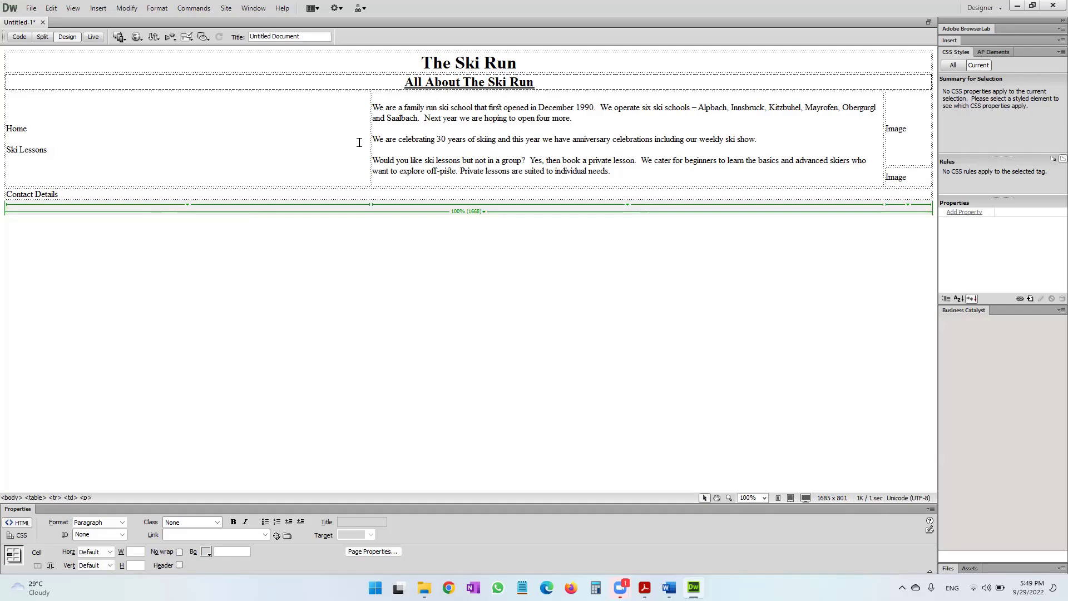
Narrow the left column to about 14% to widen the text column.
drag(371, 141, 135, 140)
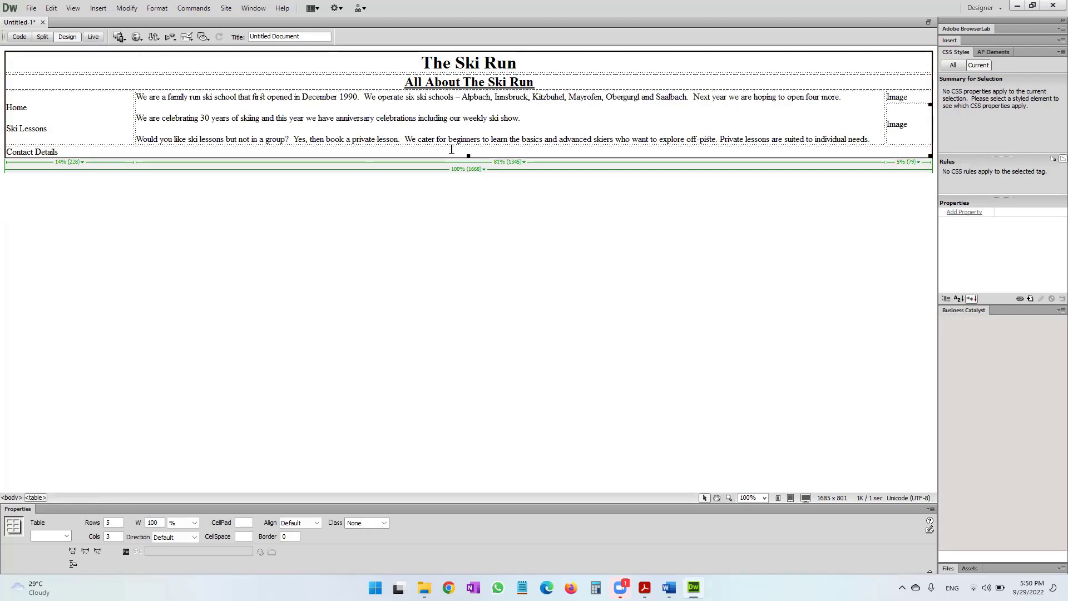
key(alt+Tab)
key(alt+Tab)
scroll(451, 324, down, 5)
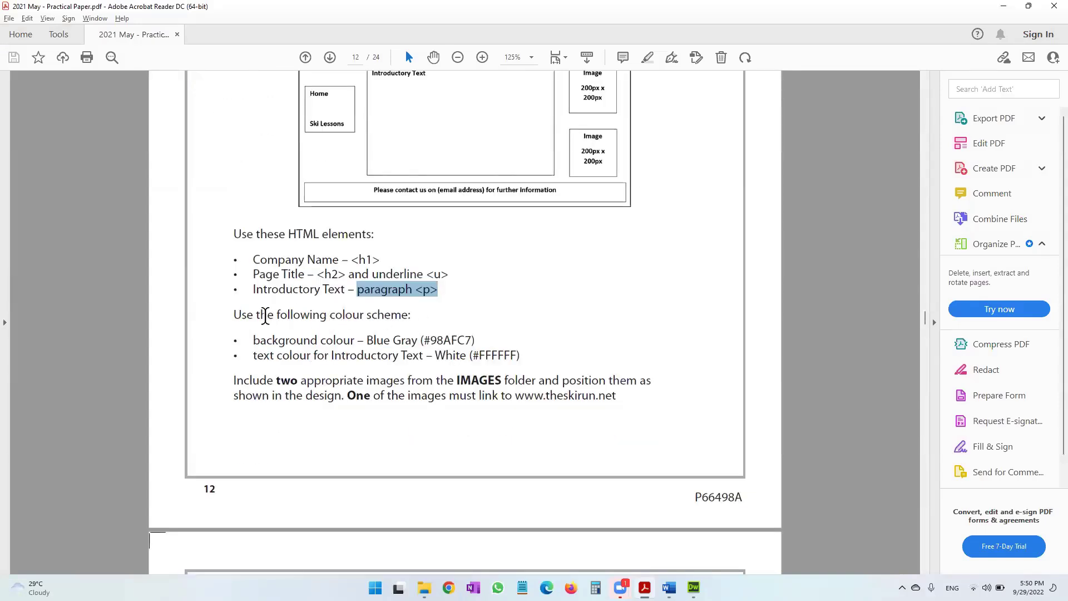
Find the Blue Gray (#98AFC7) background colour in the paper's colour scheme section.
drag(234, 314, 410, 316)
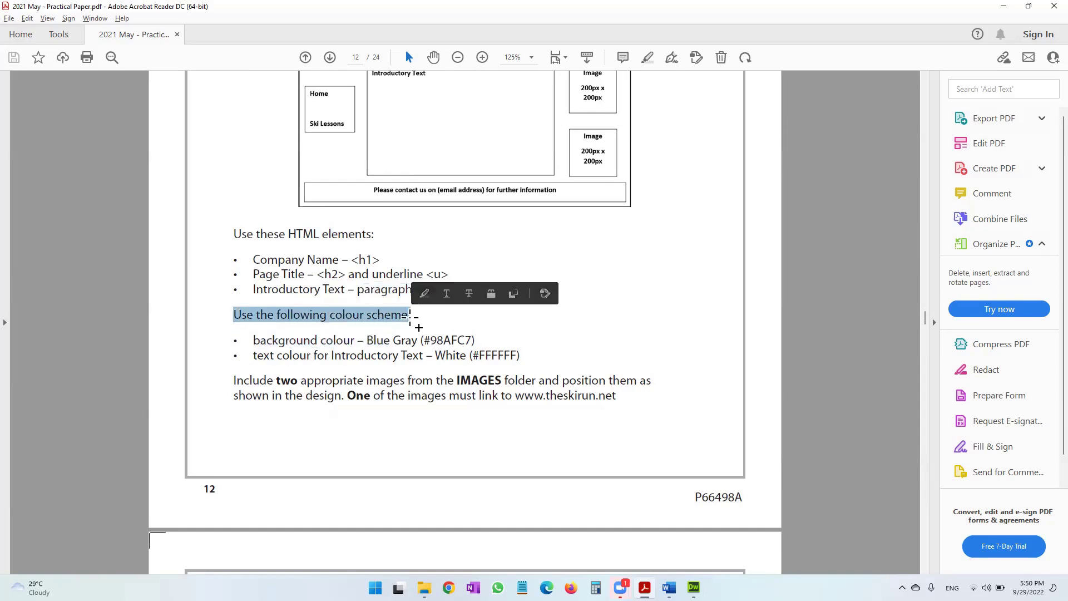
scroll(410, 317, down, 2)
scroll(410, 317, down, 2)
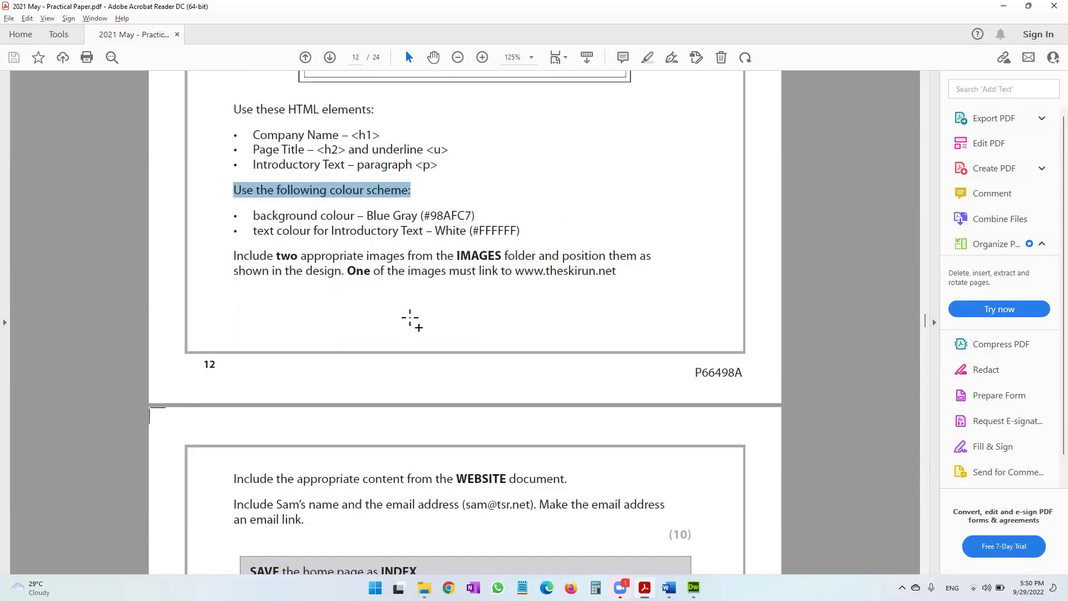
scroll(410, 317, up, 8)
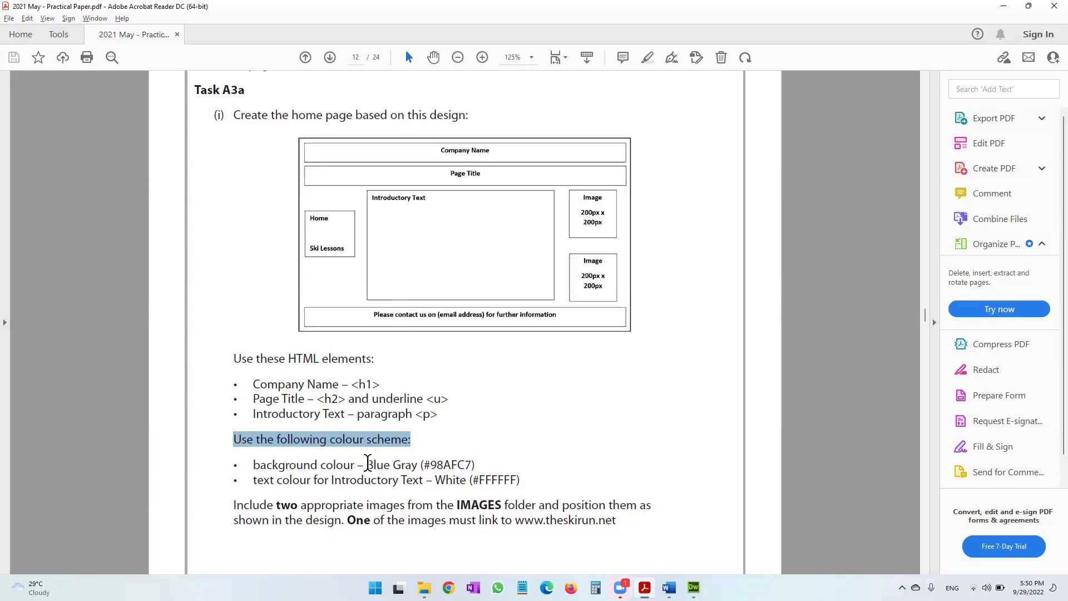
drag(366, 464, 474, 466)
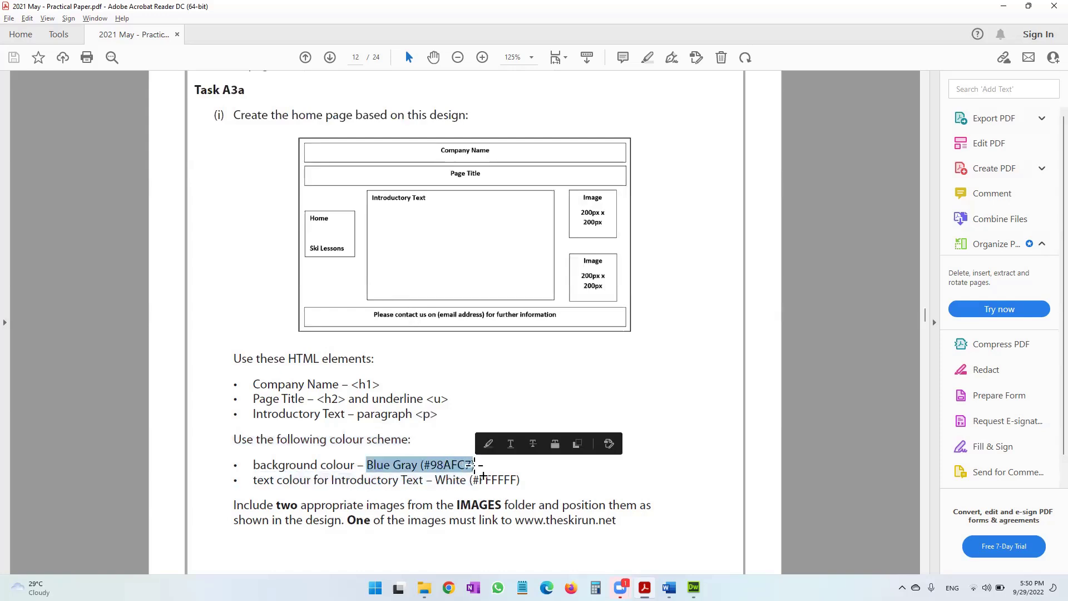
key(alt+Tab)
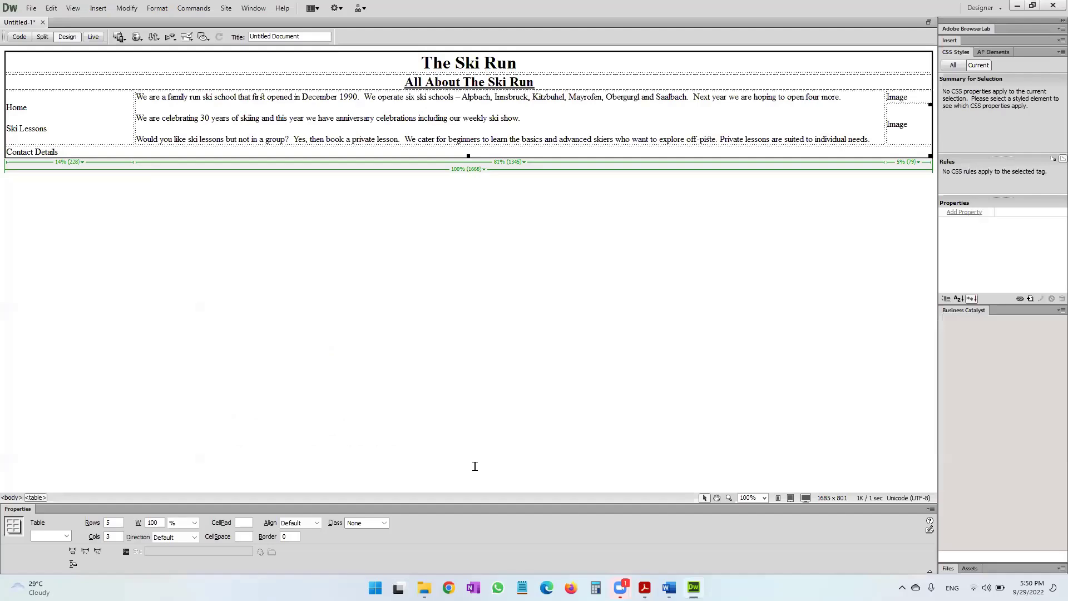
Open Page Properties for the whole page with the background colour field ready.
click(475, 466)
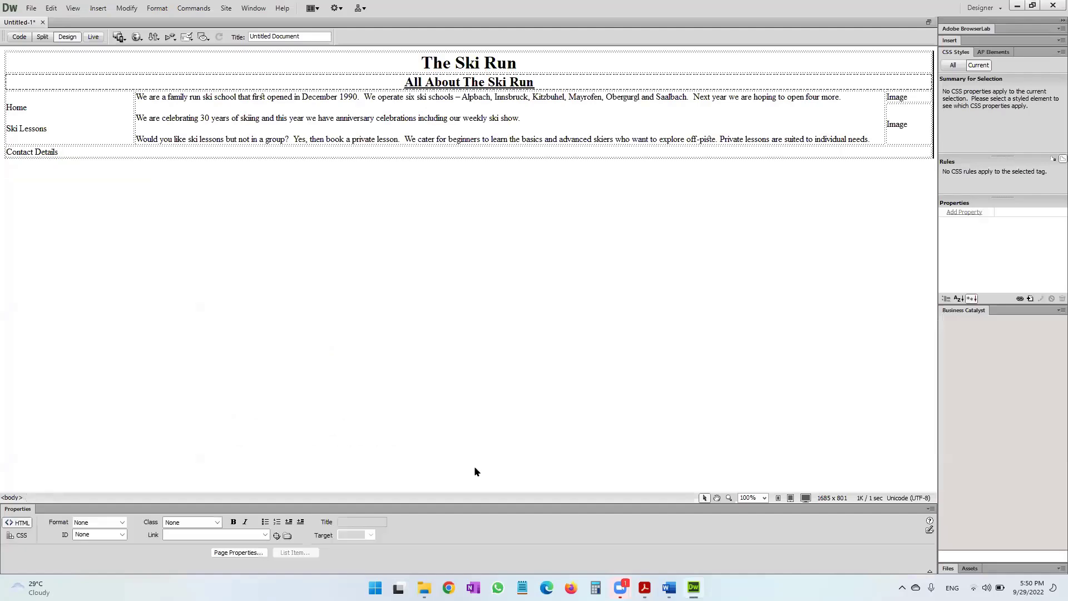
click(126, 12)
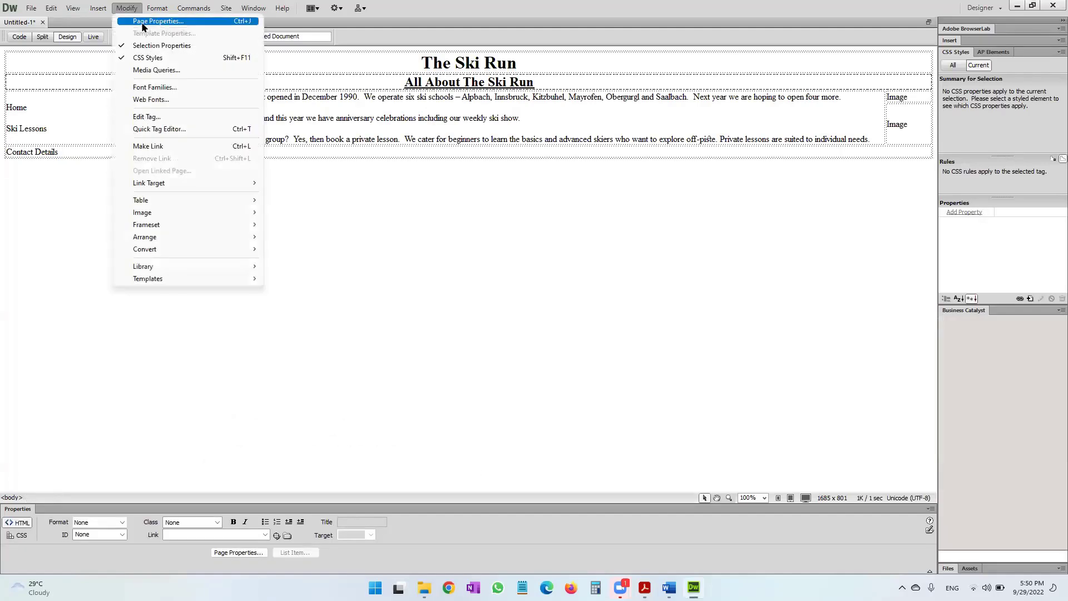
click(142, 23)
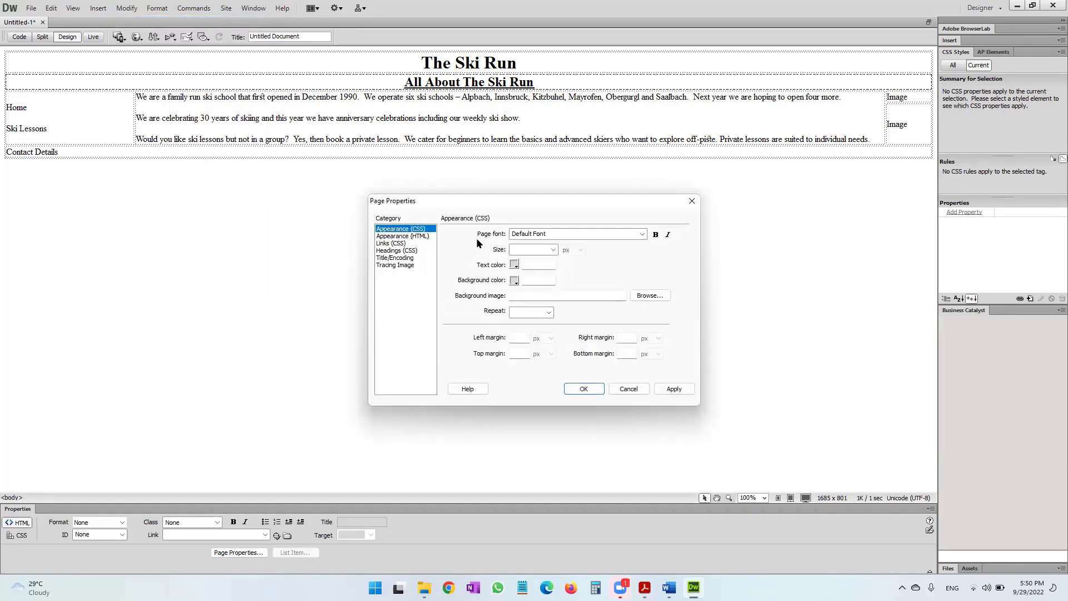
click(524, 281)
Copy #98AFC7 from the paper into Background color and apply it.
key(alt+Tab)
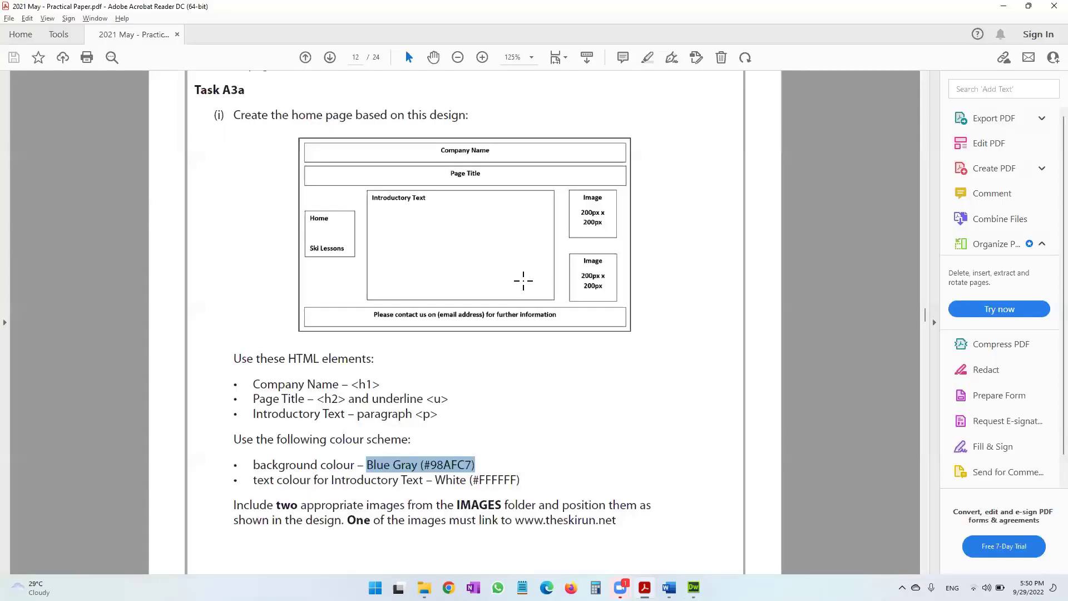
click(425, 467)
drag(421, 466, 472, 464)
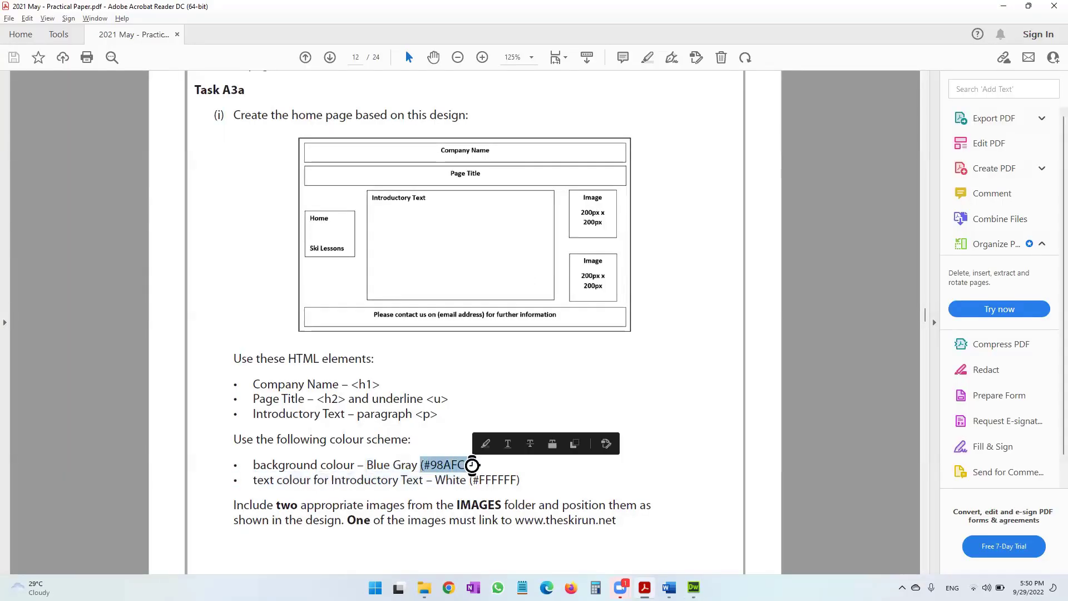
key(ctrl+c)
key(alt+Tab)
click(547, 280)
key(ctrl+v)
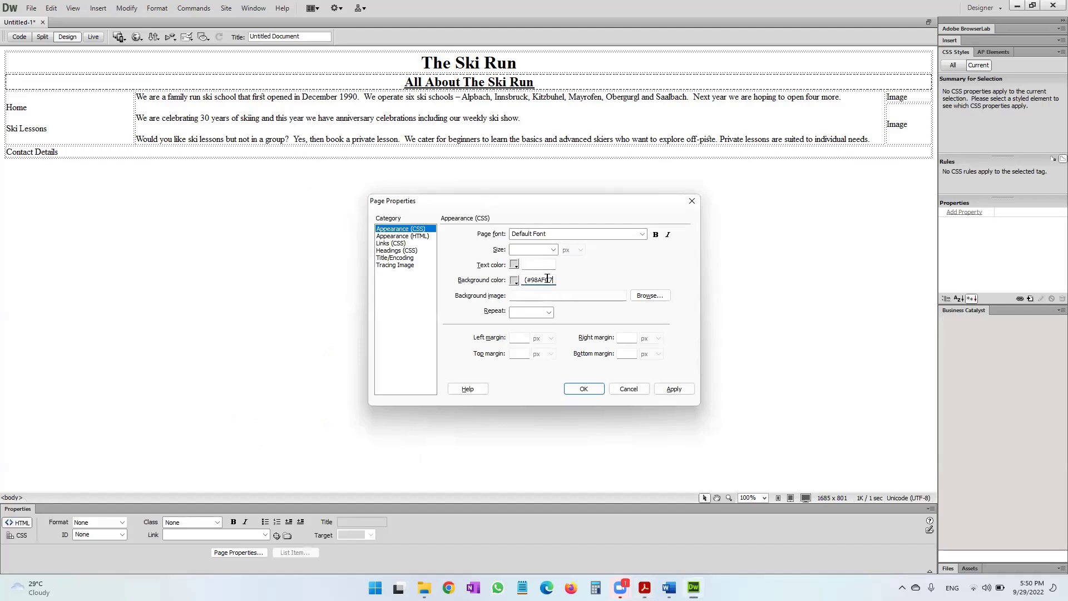
click(527, 280)
key(BackSpace)
click(584, 388)
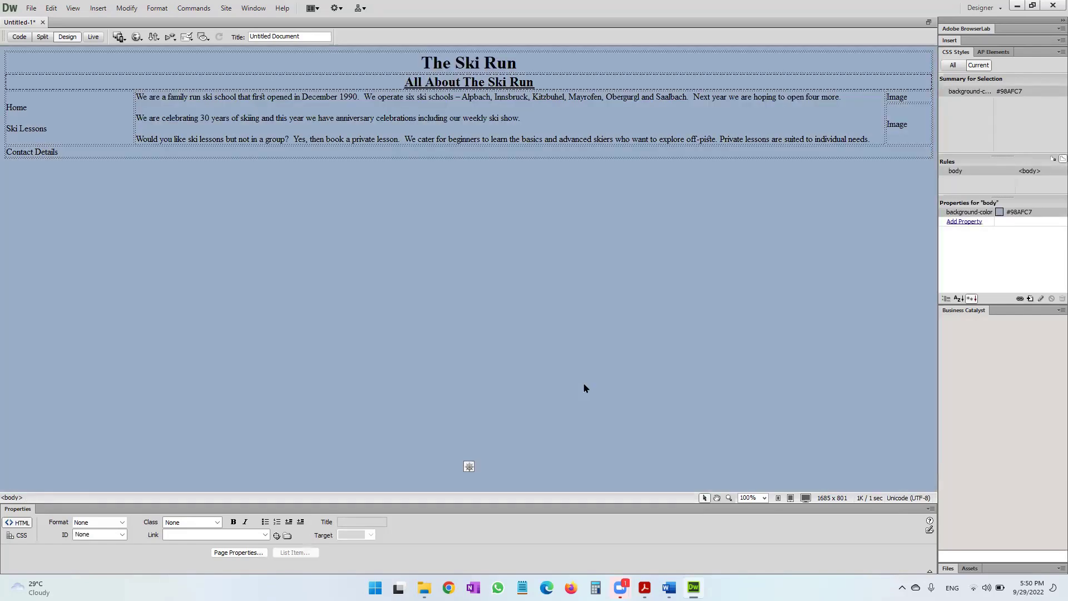
key(alt+Tab)
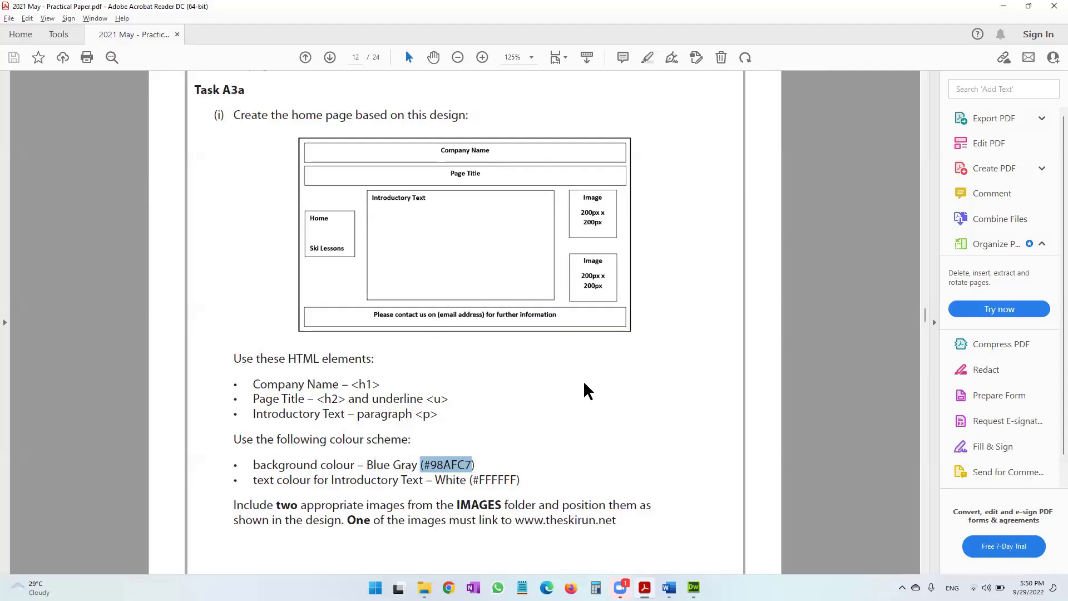
Check the White (#FFFFFF) intro text colour in the PDF, then select the three intro paragraphs.
drag(255, 479, 524, 472)
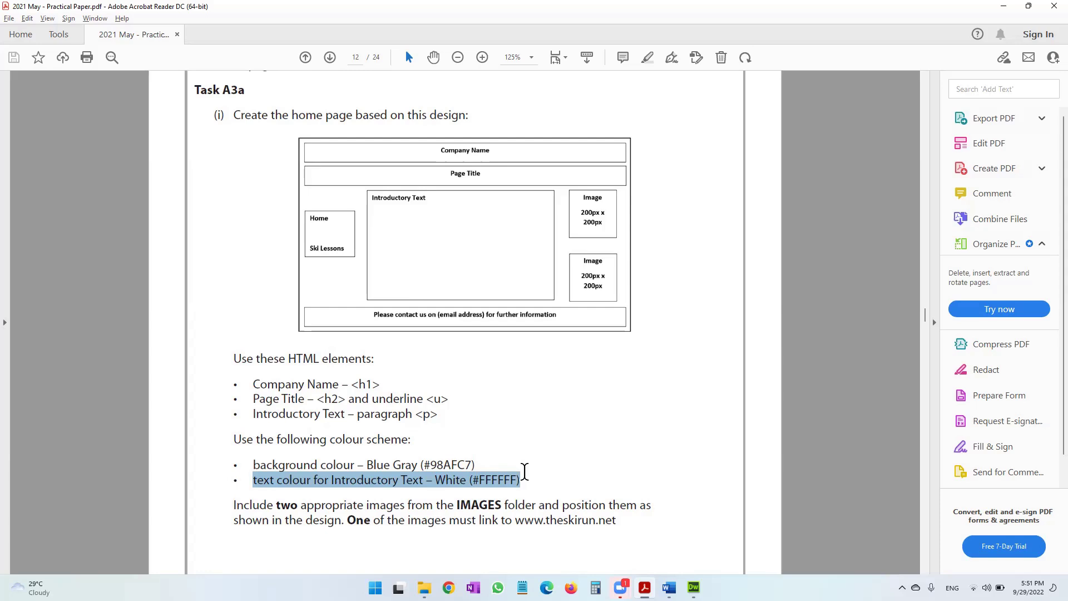
key(alt+Tab)
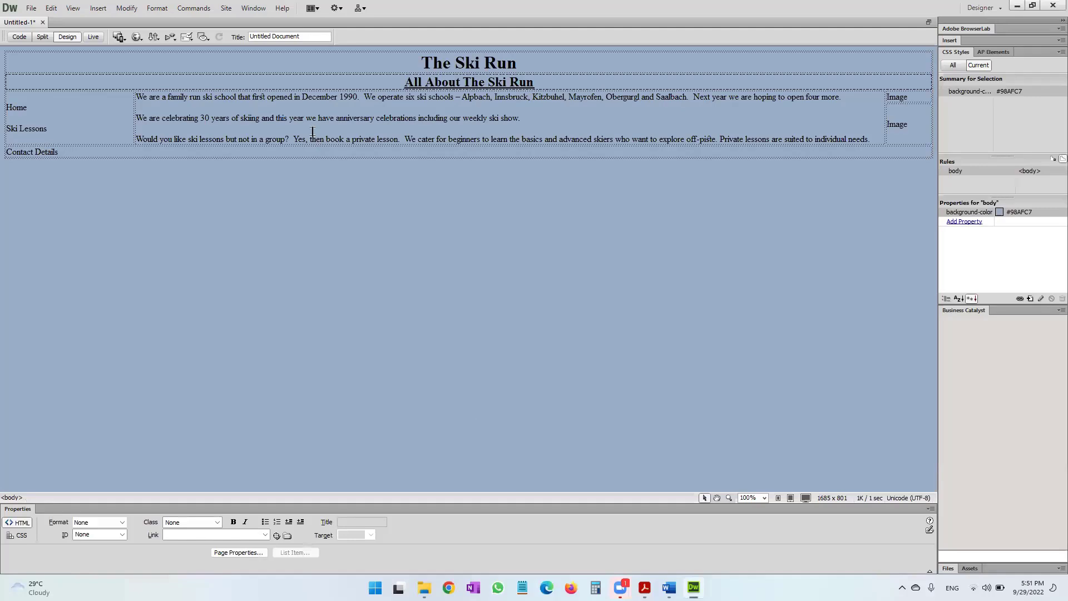
click(313, 139)
drag(139, 99, 887, 137)
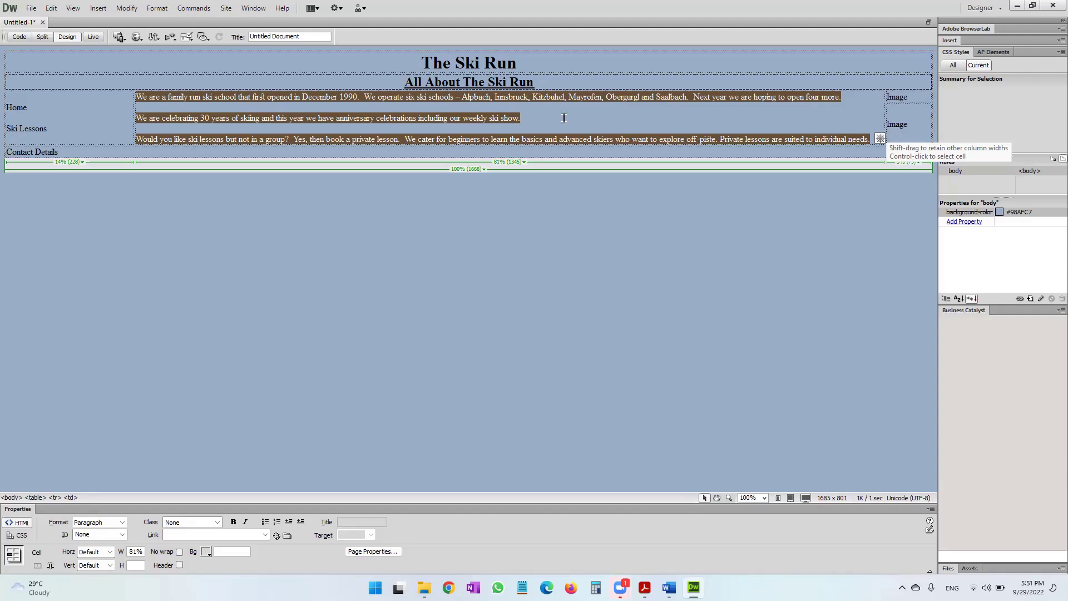
Start a new CSS rule for the selected paragraphs through CSS Styles > New.
right_click(492, 121)
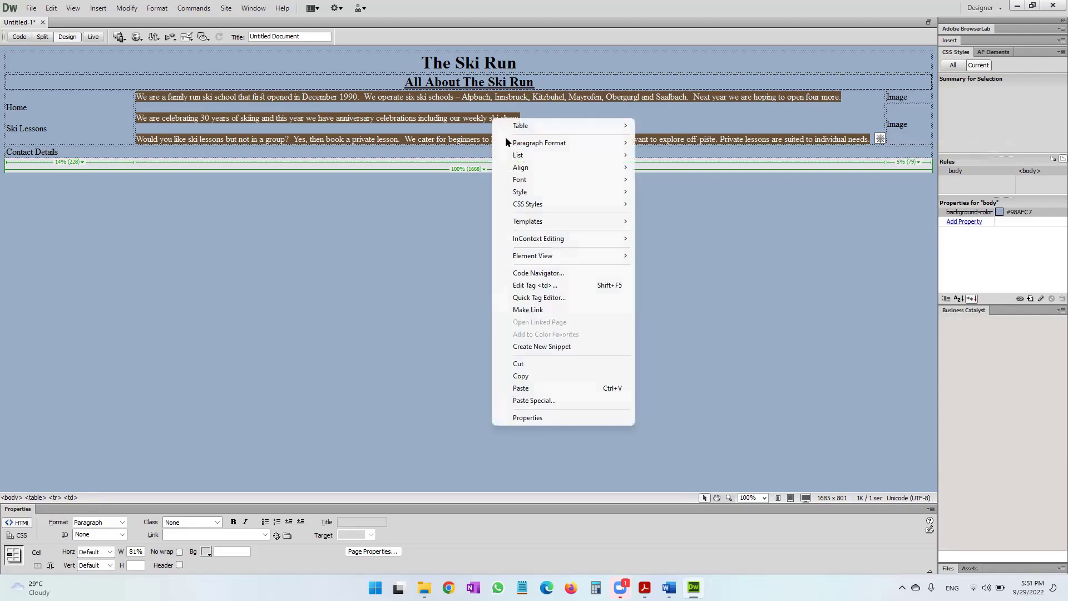
mouse_move(532, 206)
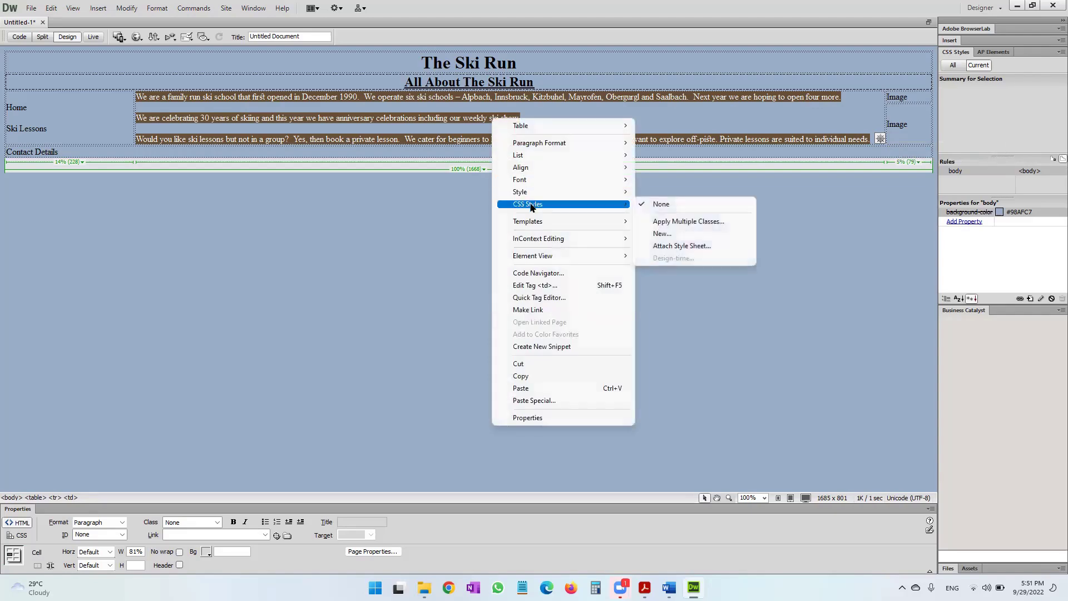
click(683, 236)
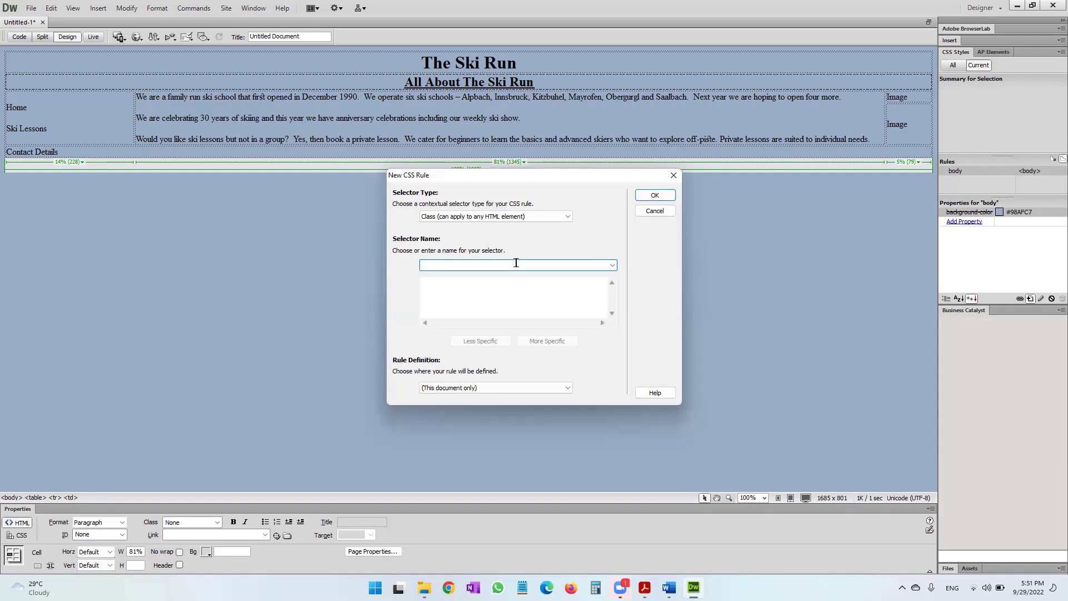
Name the new class rule introtext, defined in this document only.
text(introtext)
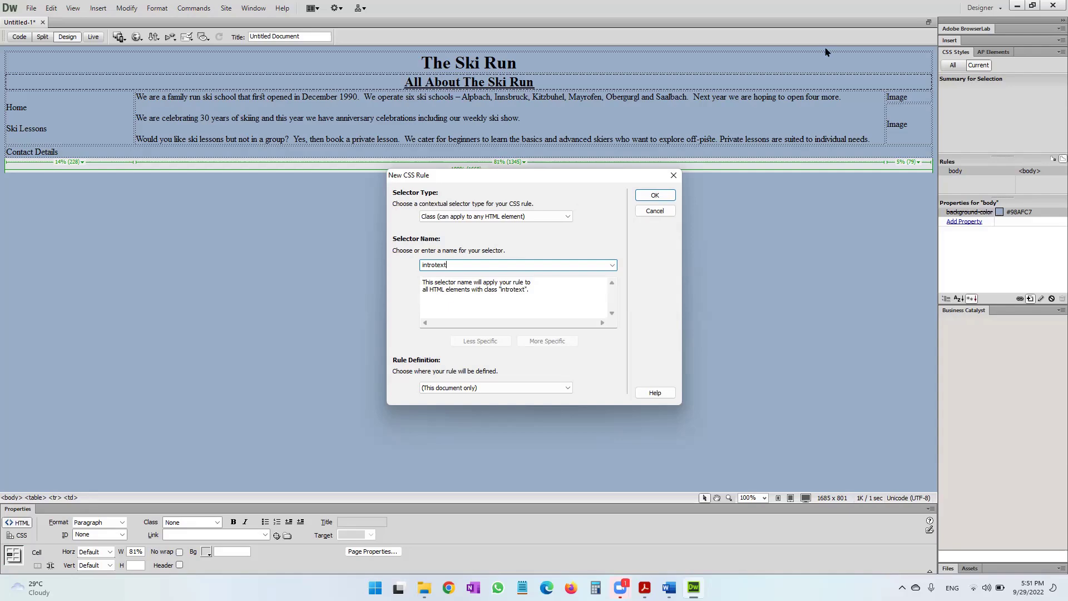
click(645, 194)
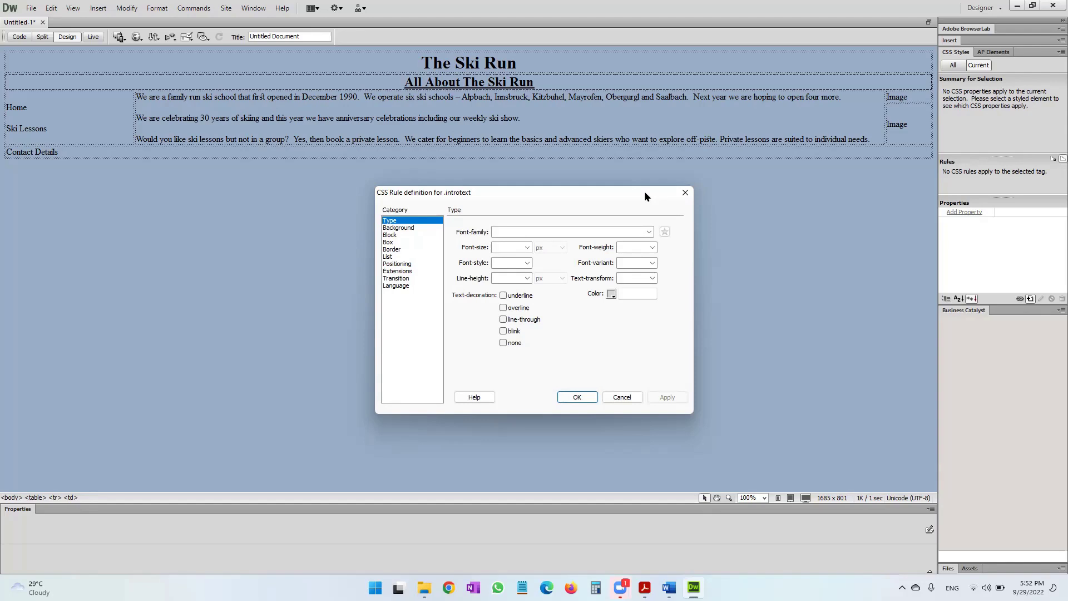
Set the .introtext Type colour to white #FFFFFF, checked against the PDF, and apply it.
click(611, 294)
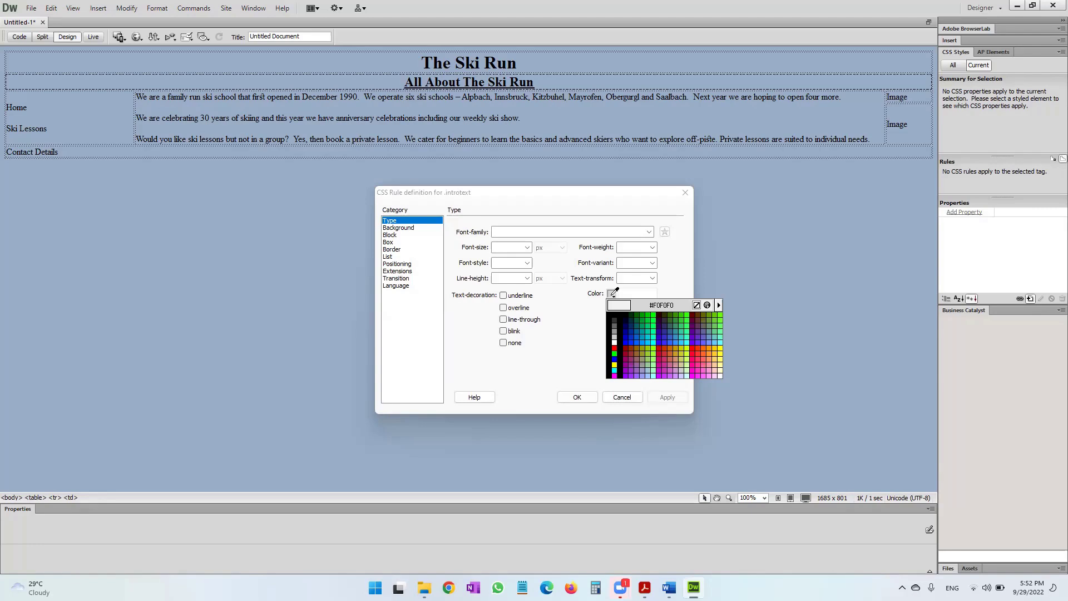
click(615, 343)
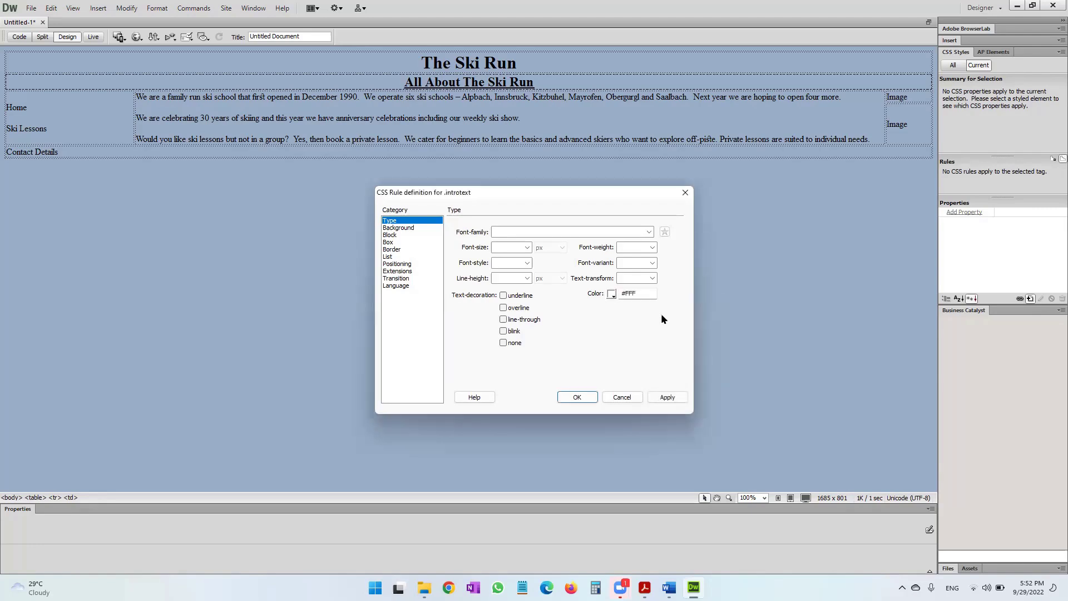
click(647, 296)
key(alt+Tab)
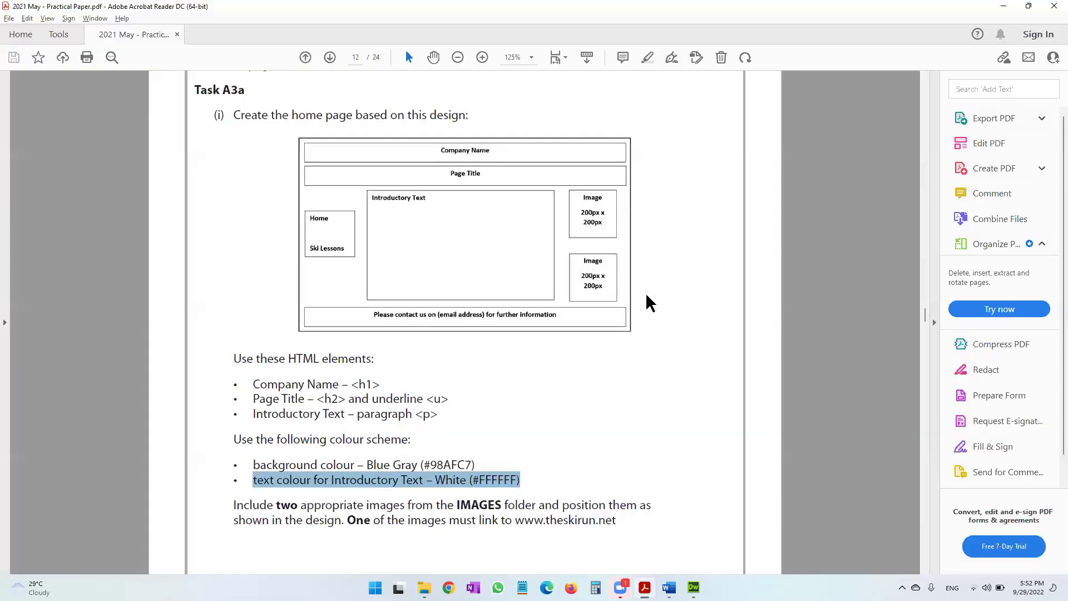
key(alt+Tab)
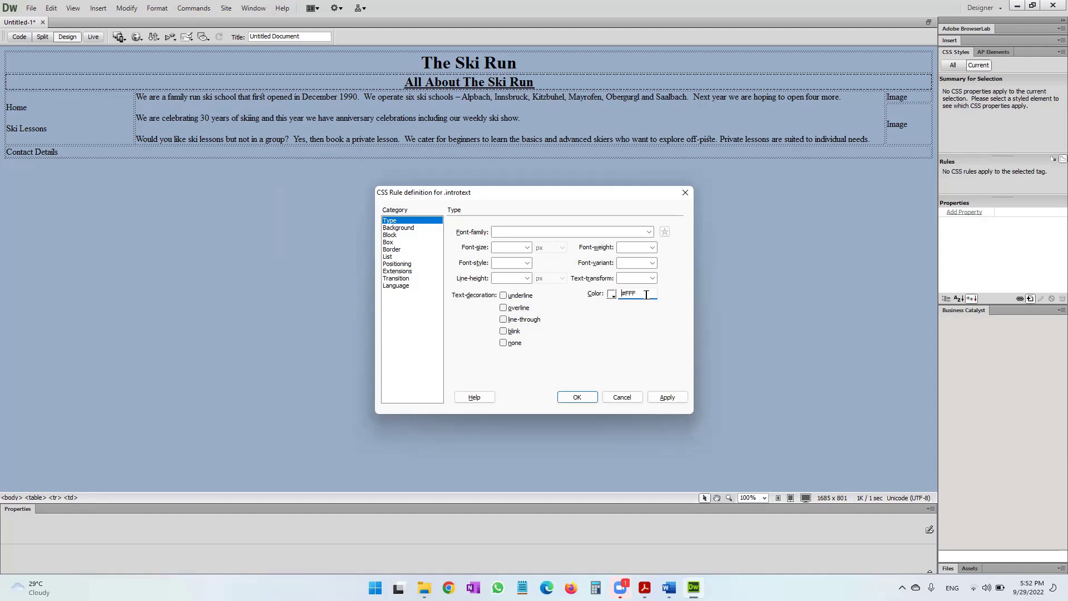
text(FFF)
click(675, 398)
click(586, 399)
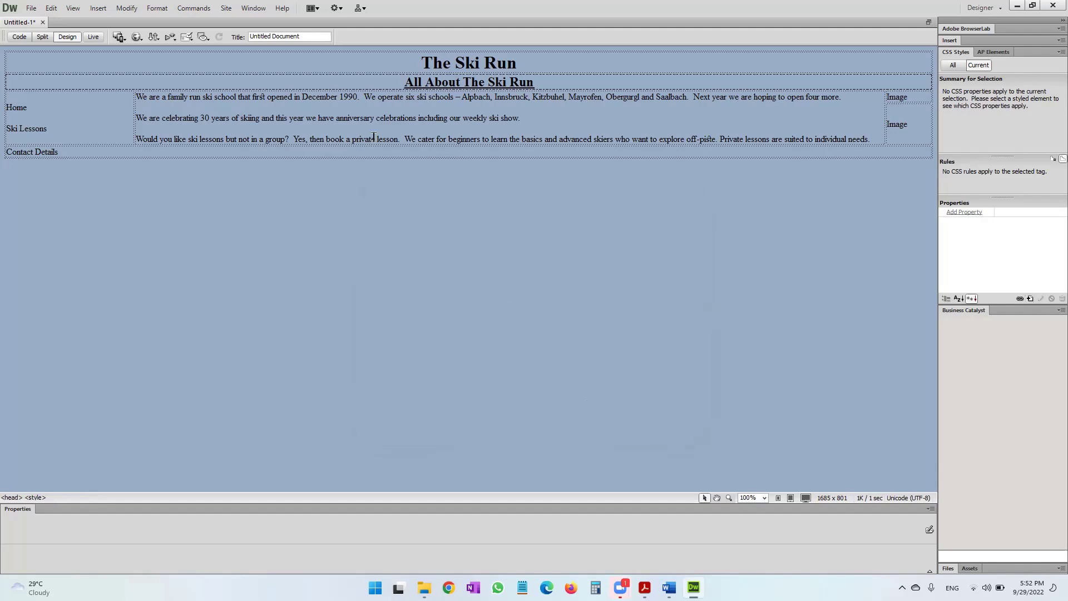
Apply the introtext class to the three intro paragraphs so they display white text.
click(332, 100)
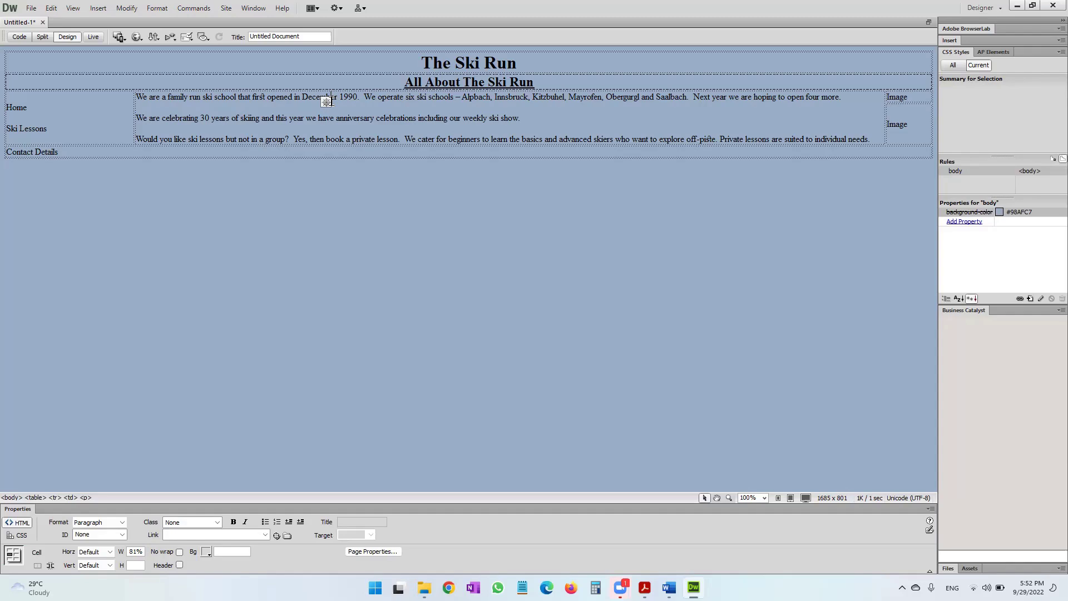
drag(137, 97, 875, 133)
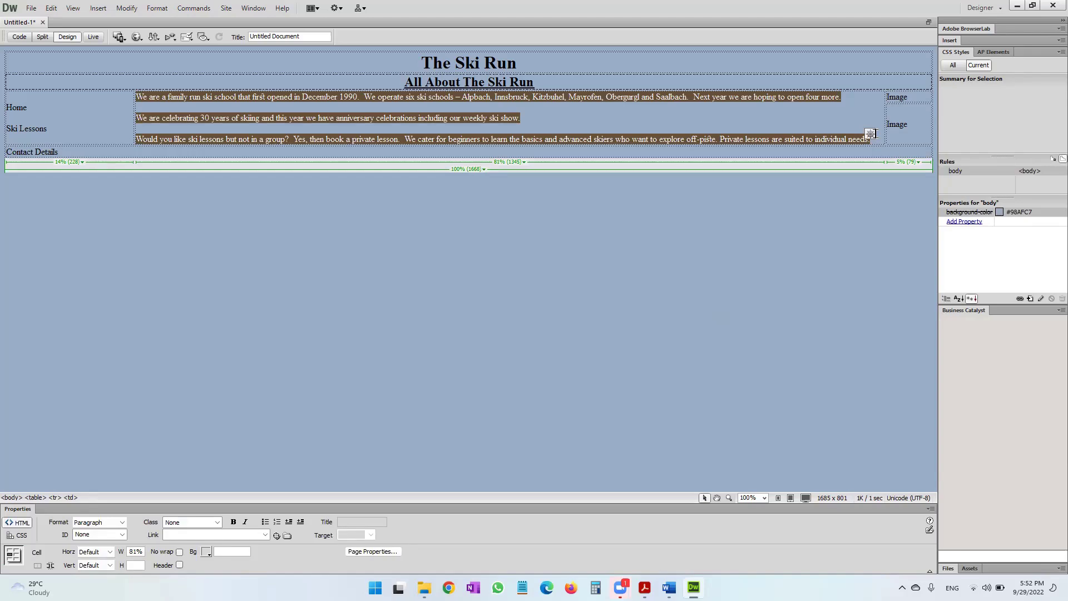
right_click(732, 138)
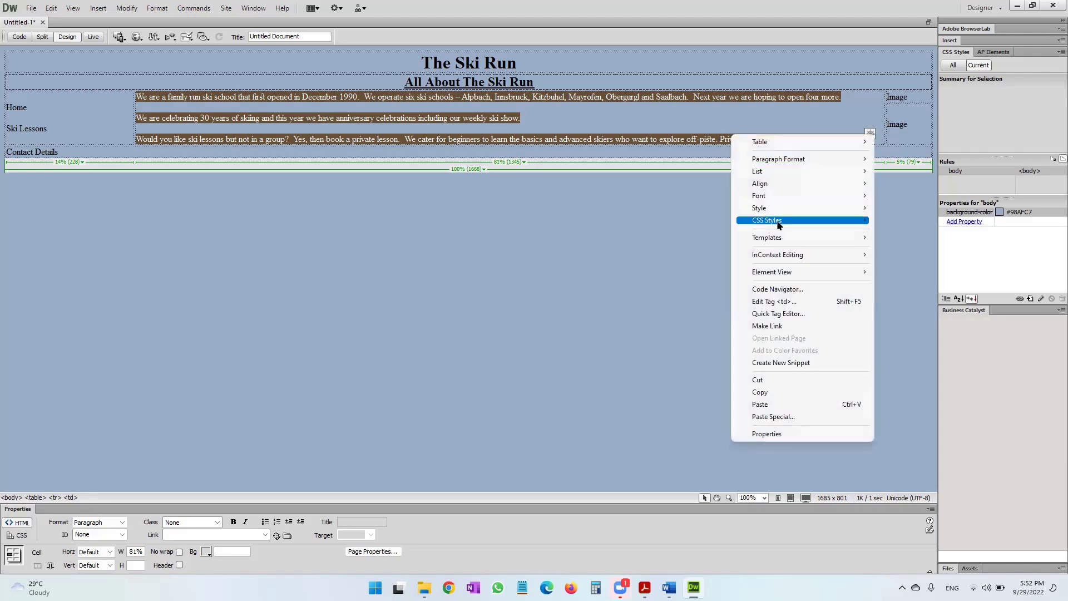
mouse_move(779, 223)
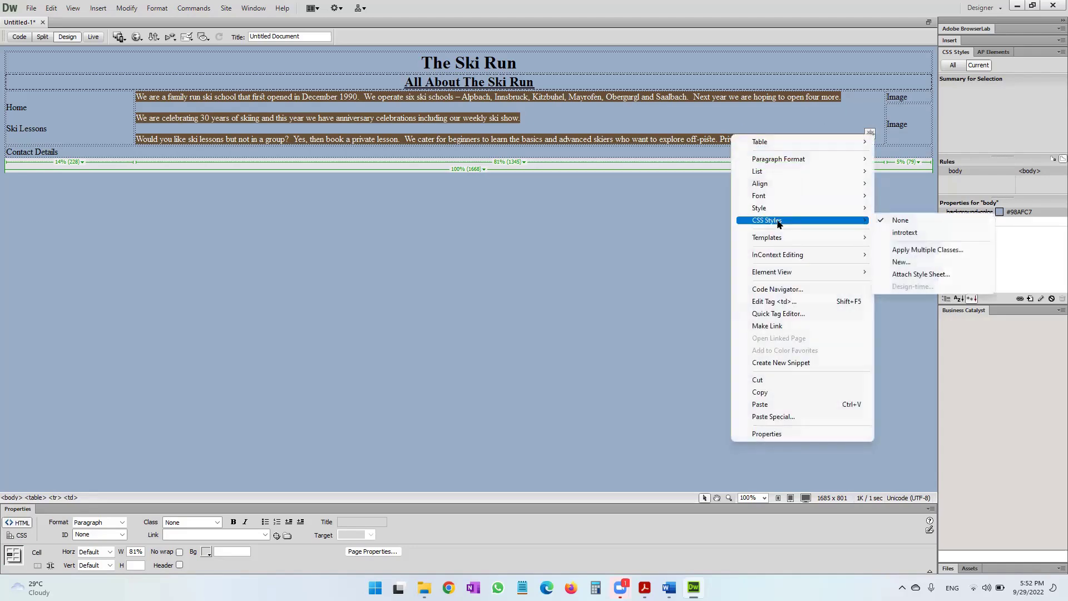
click(908, 234)
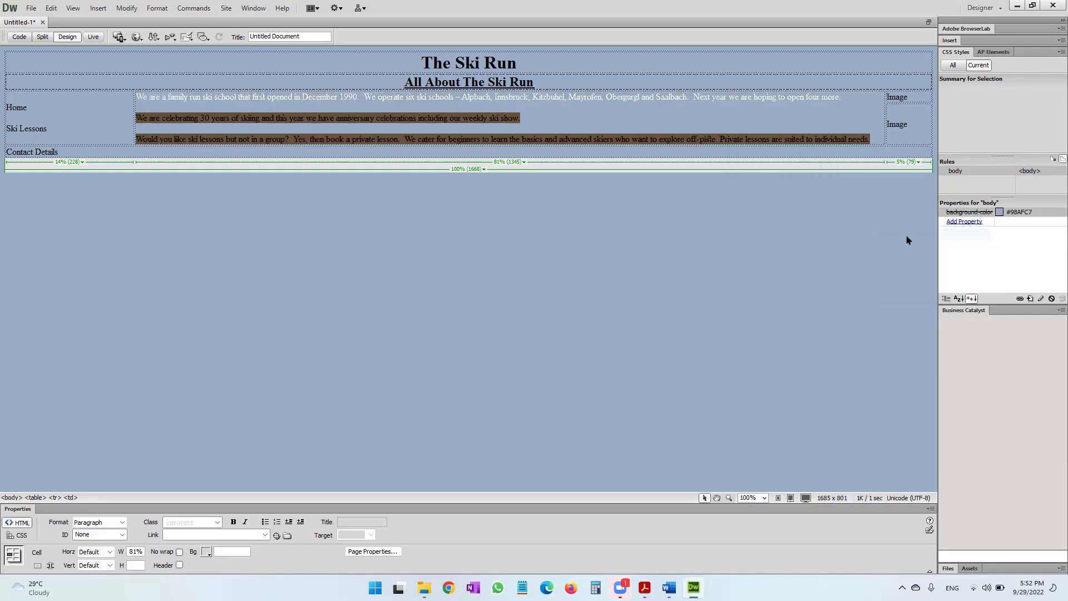
click(632, 125)
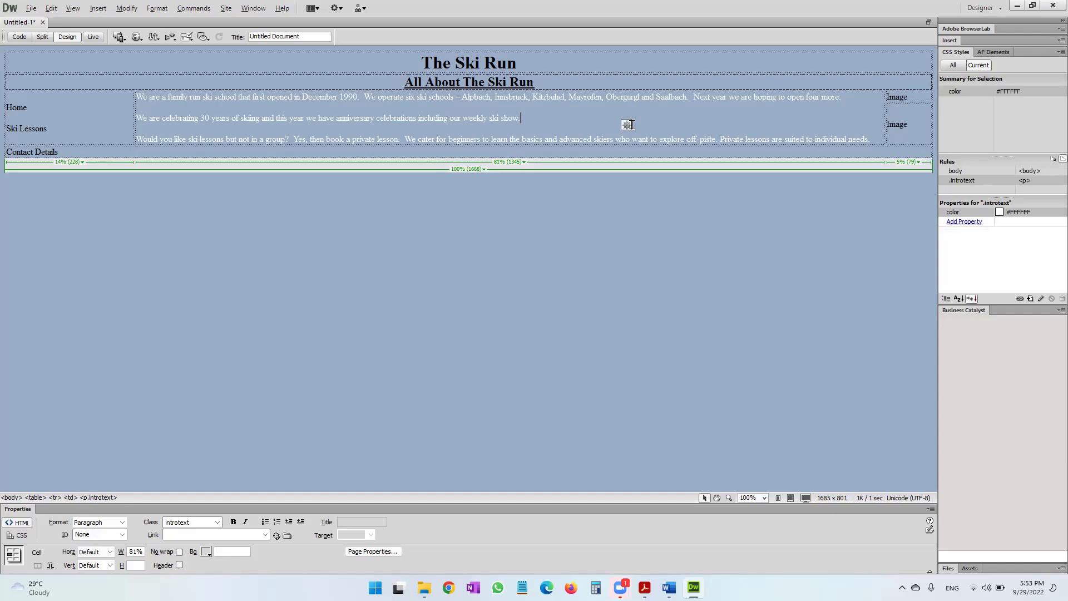
key(alt+Tab)
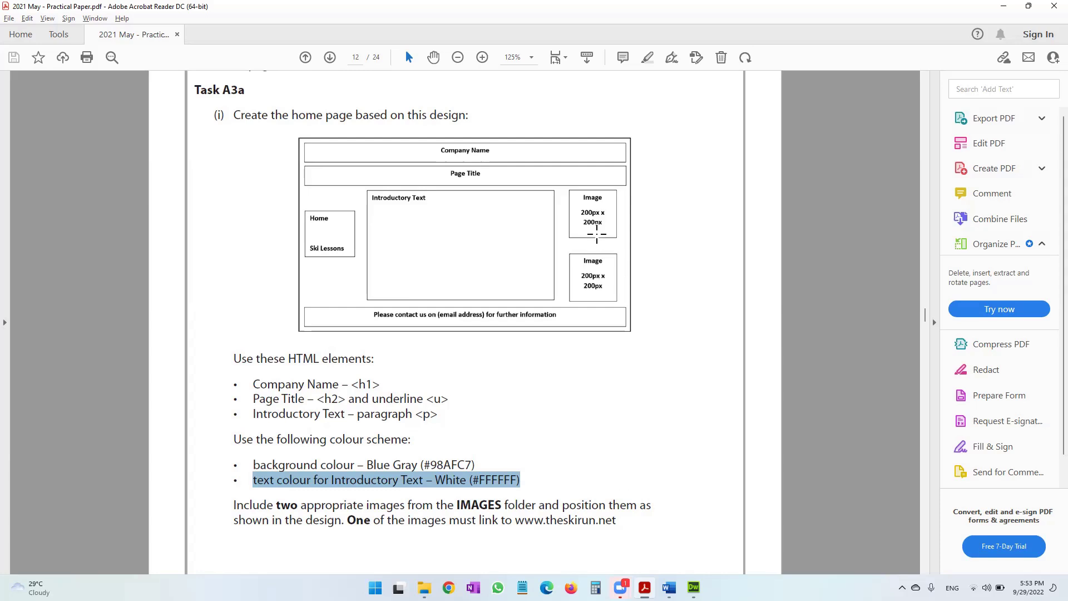
Check the 200px x 200px first Image box in the PDF, then select the right-hand image table.
drag(579, 194, 610, 230)
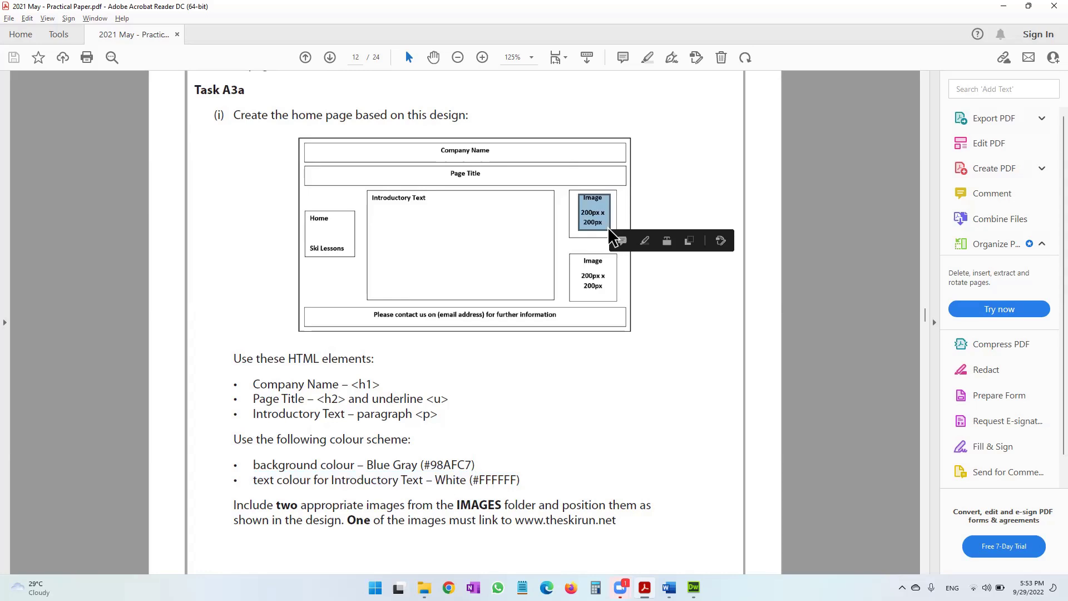
key(alt+Tab)
click(912, 101)
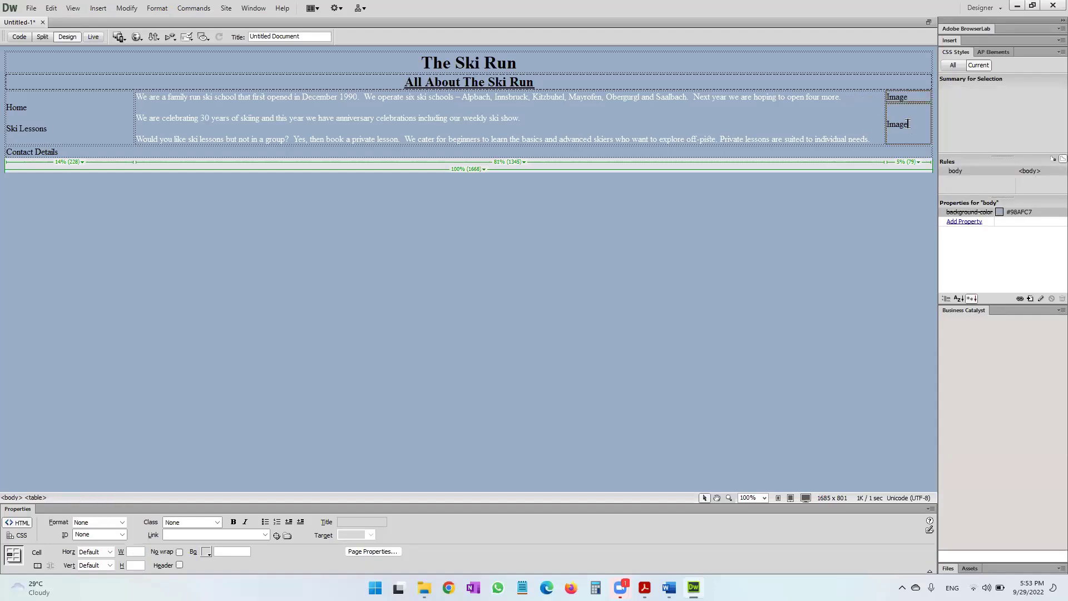
Centre the right-hand Image cells and delete the top-right cell's Image placeholder word.
right_click(908, 124)
mouse_move(937, 173)
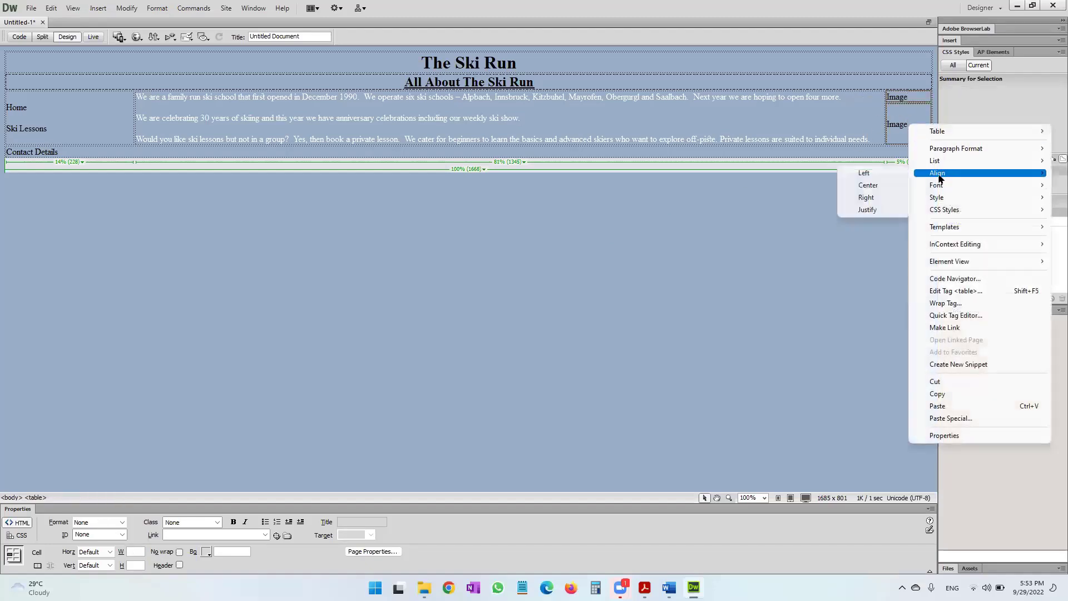
click(882, 184)
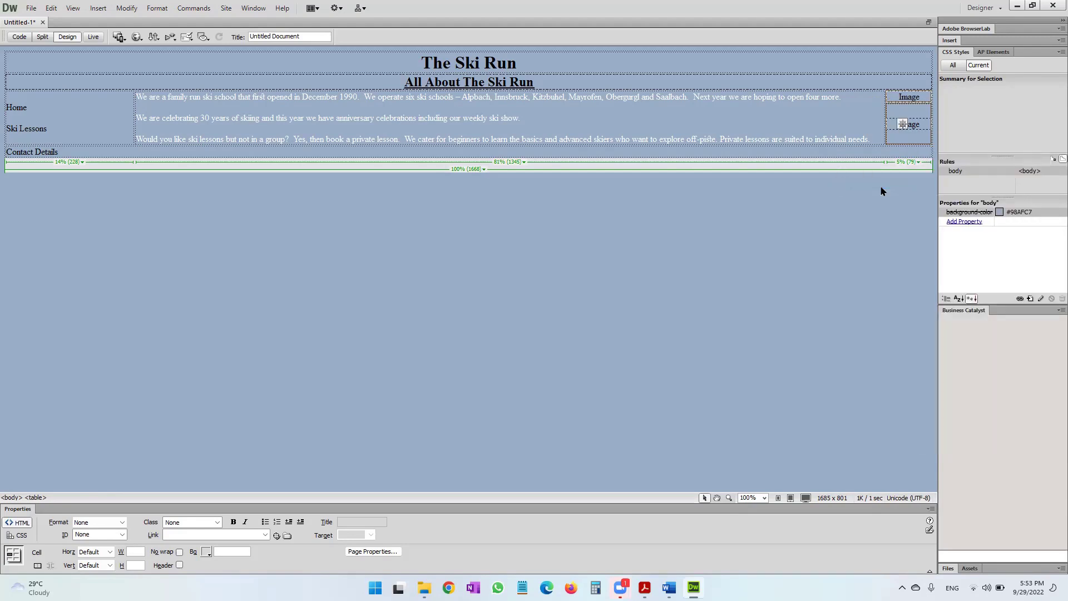
click(921, 98)
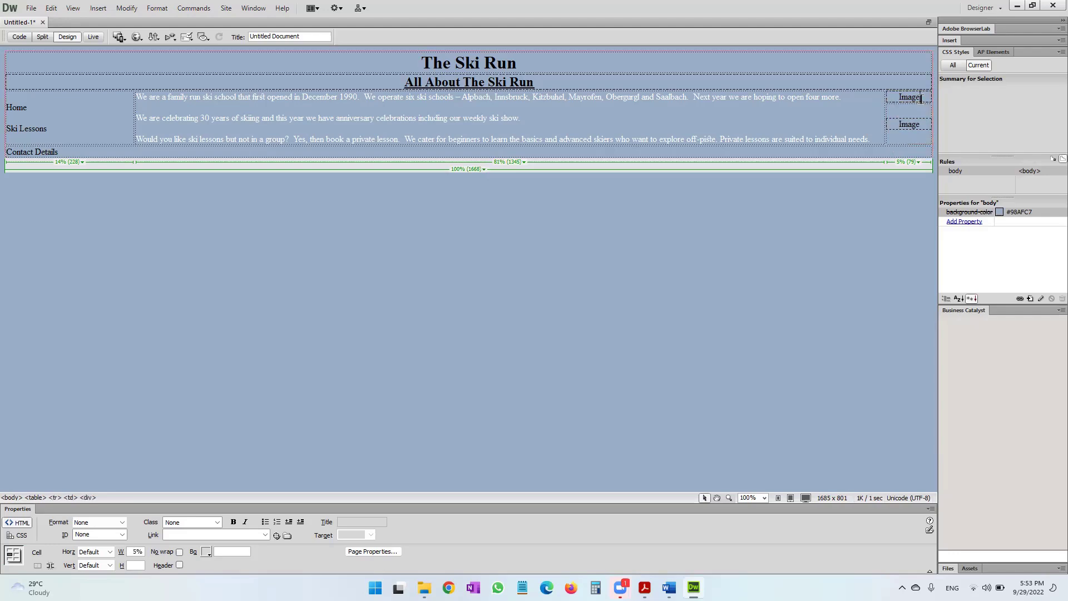
key(BackSpace)
key(BackSpace)
key(BackSpace)
key(BackSpace)
key(BackSpace)
Open the IMAGES folder in 2021 June and select IMAGE_1, then return to the empty top-right cell.
click(424, 587)
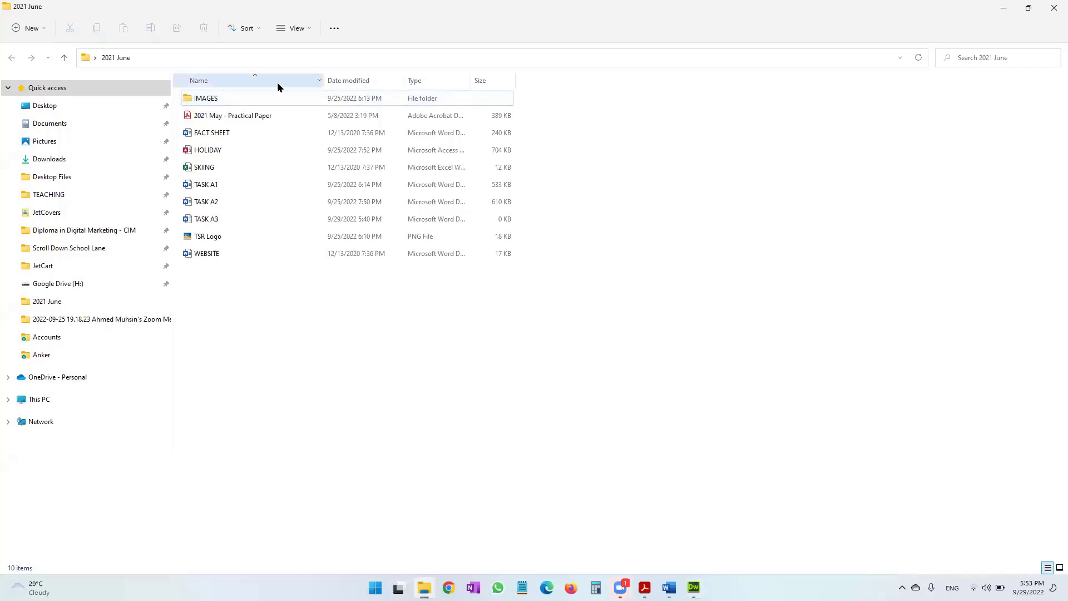
click(255, 95)
double_click(256, 98)
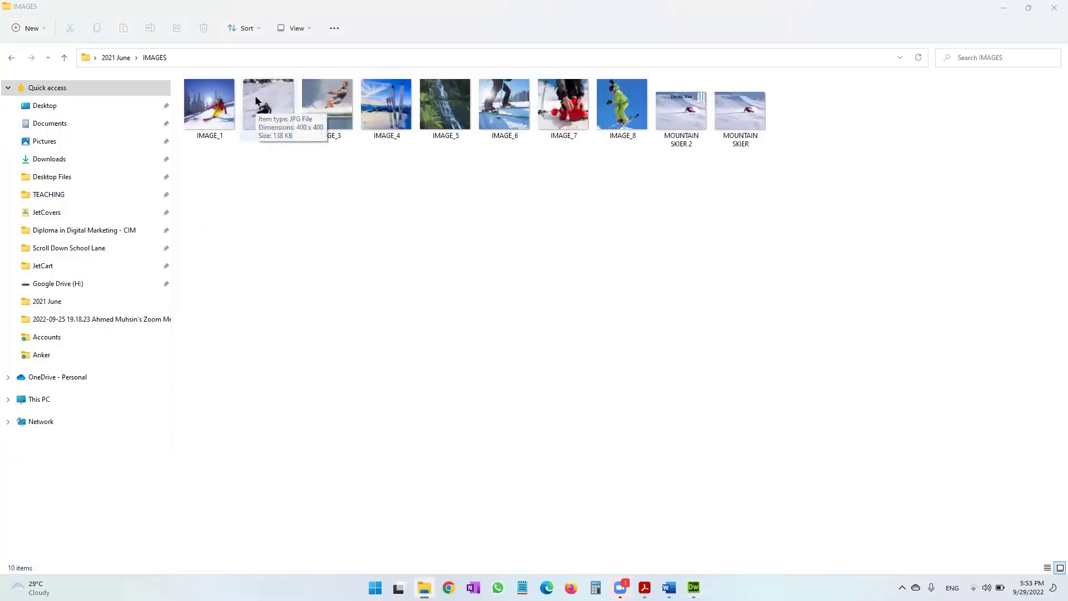
key(alt+Tab)
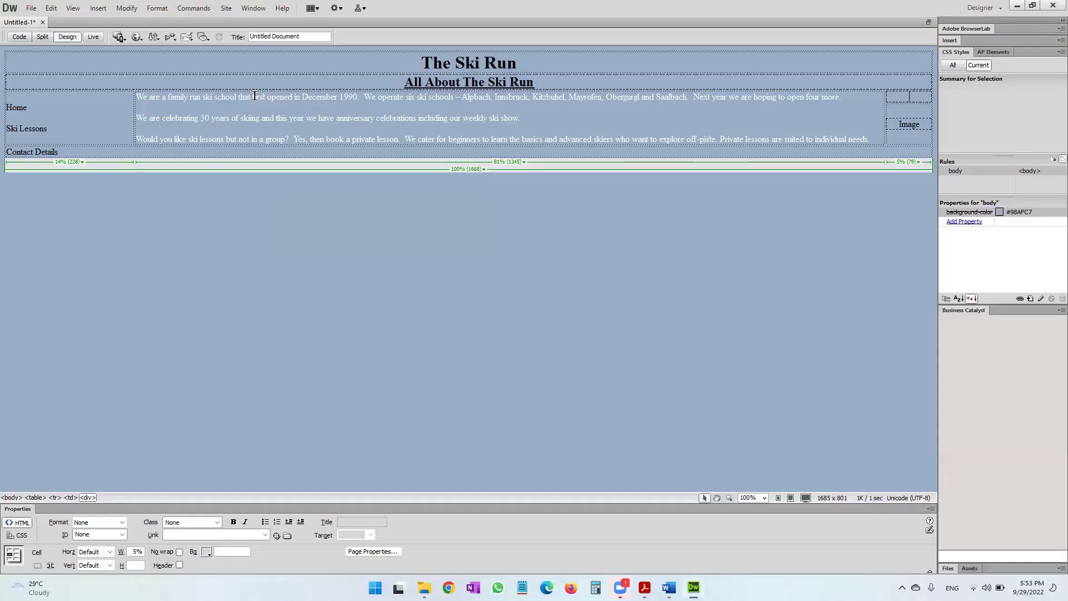
key(alt+Tab)
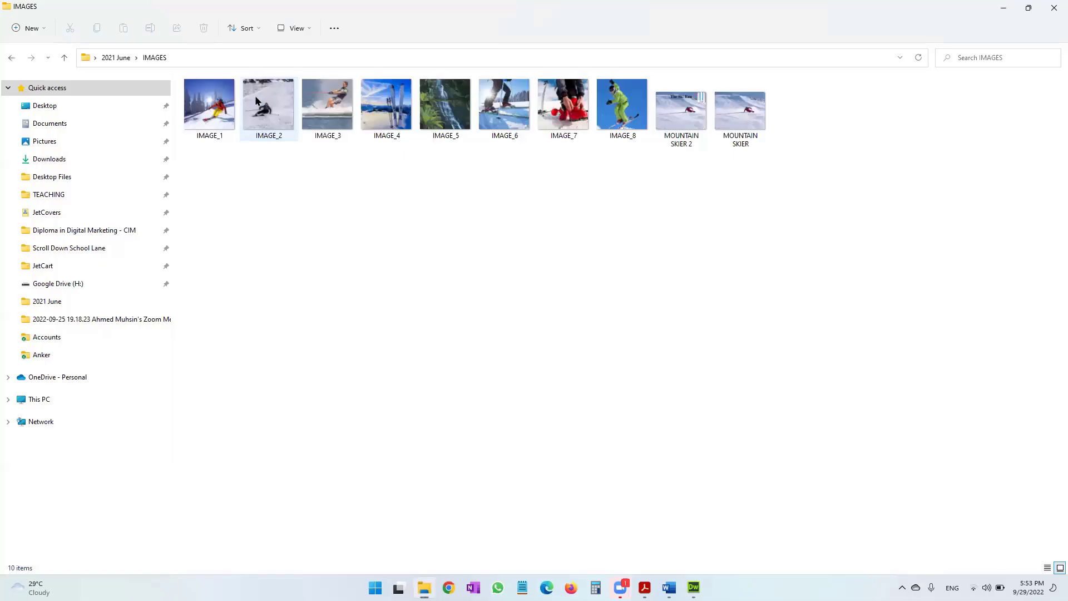
click(212, 130)
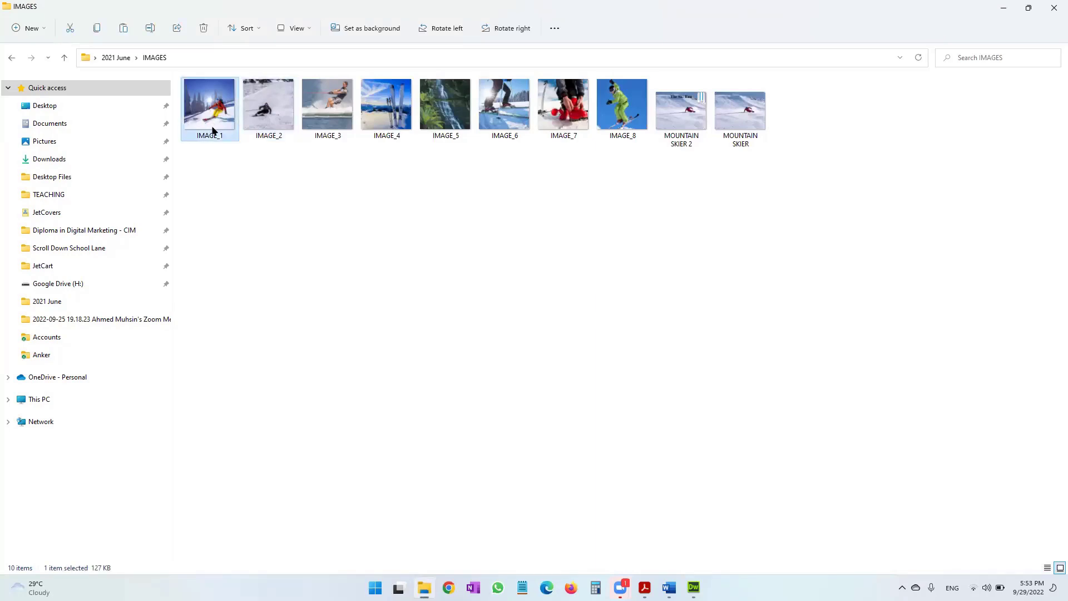
key(alt+Tab)
click(928, 100)
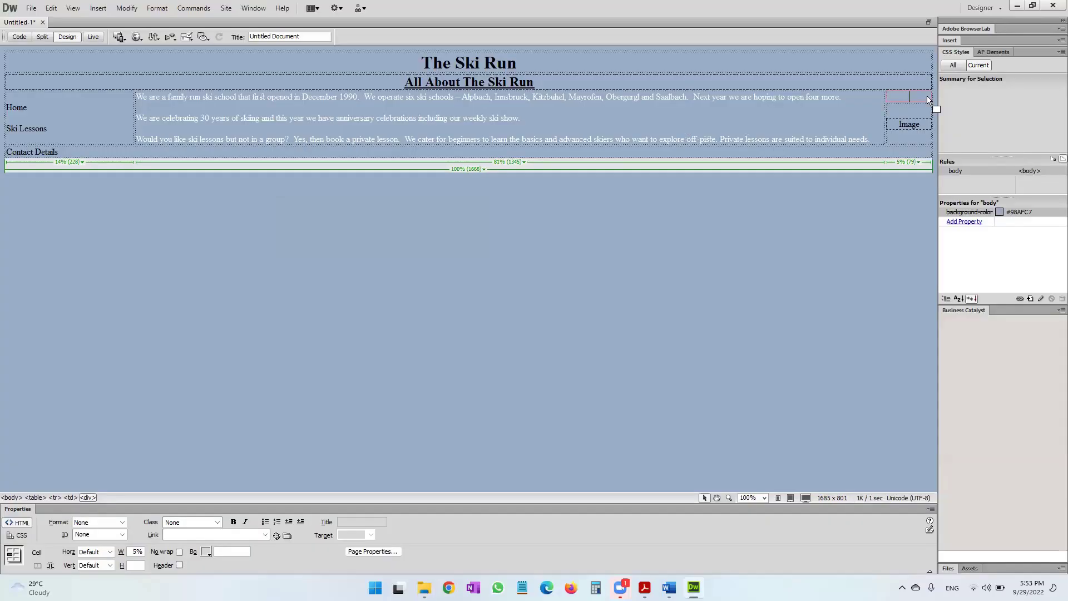
Paste IMAGE_1 into the top-right cell with alternate text 'Ski Run'.
key(ctrl+v)
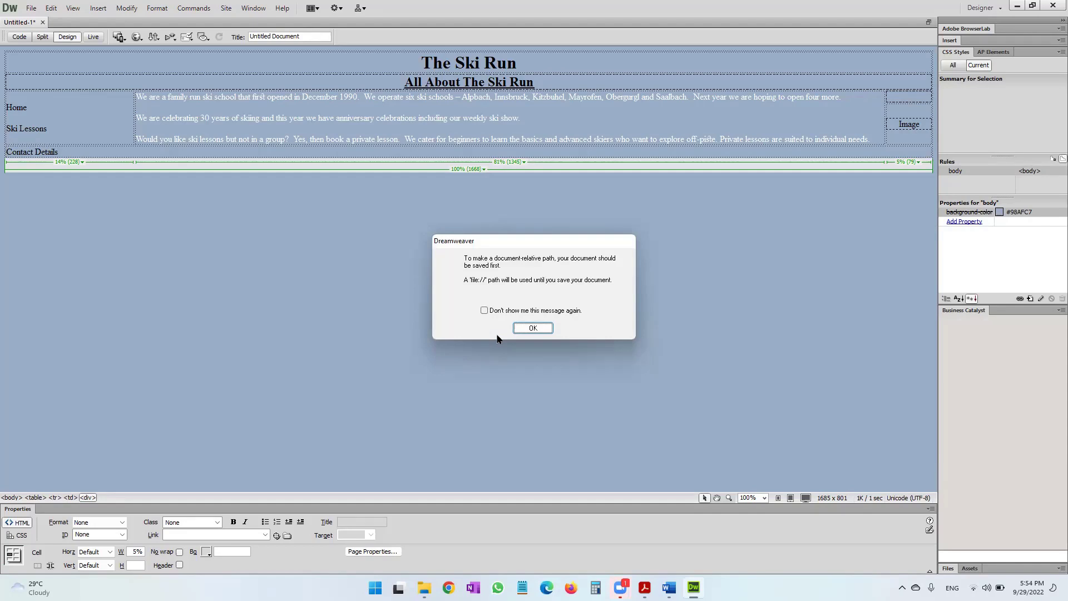
click(519, 329)
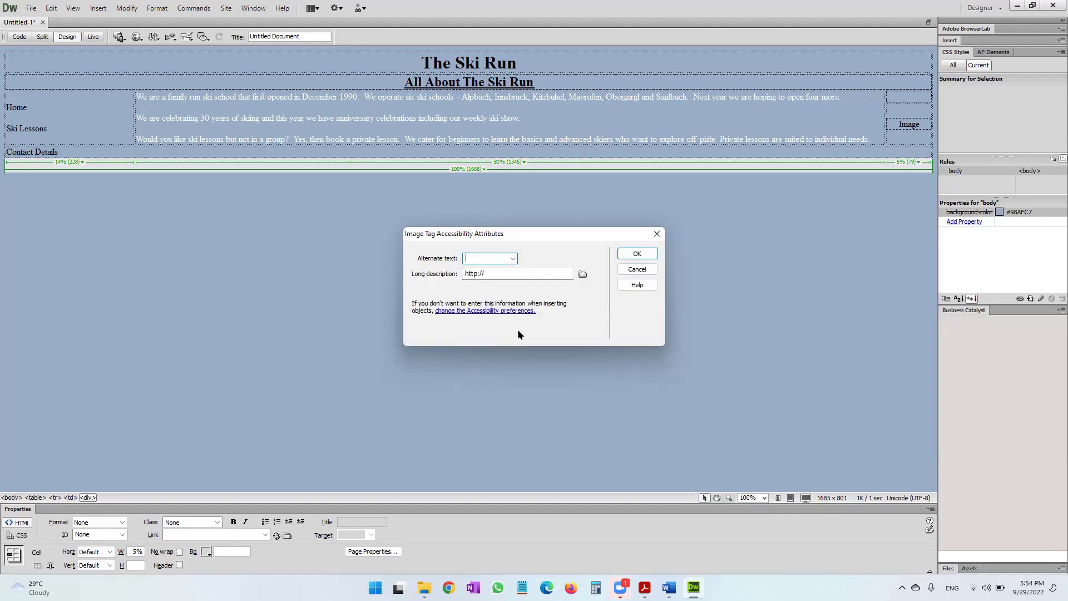
text(Ski Run)
click(639, 253)
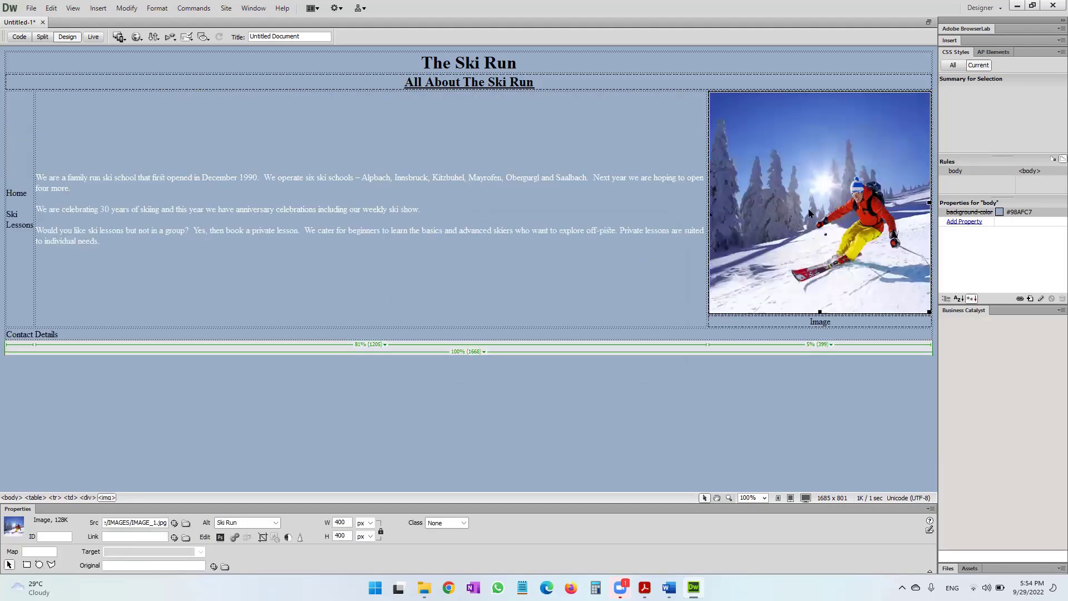
key(alt+Tab)
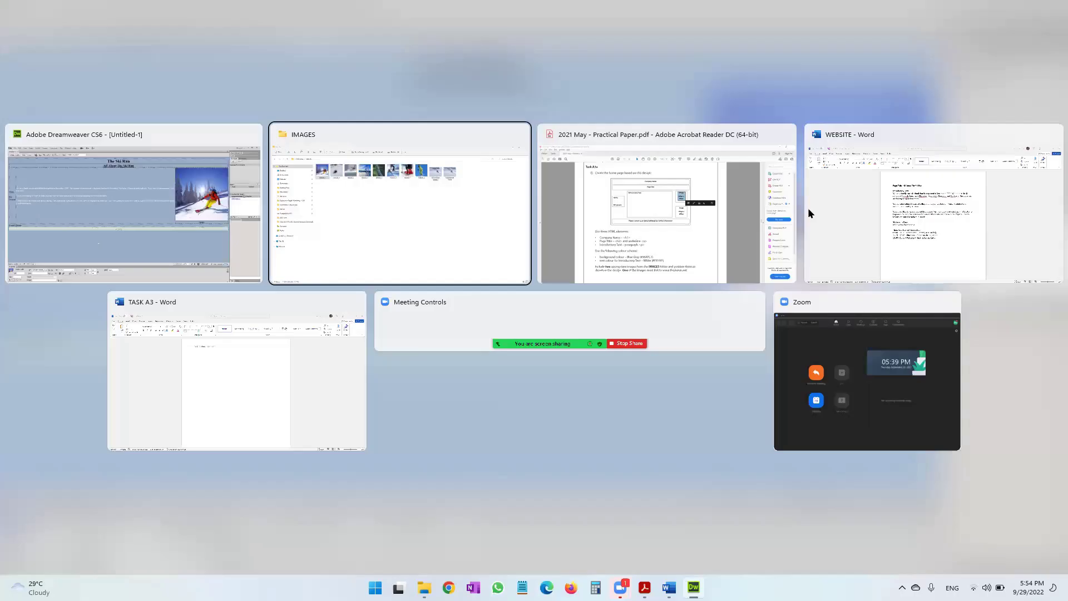
key(alt+Tab)
key(Tab)
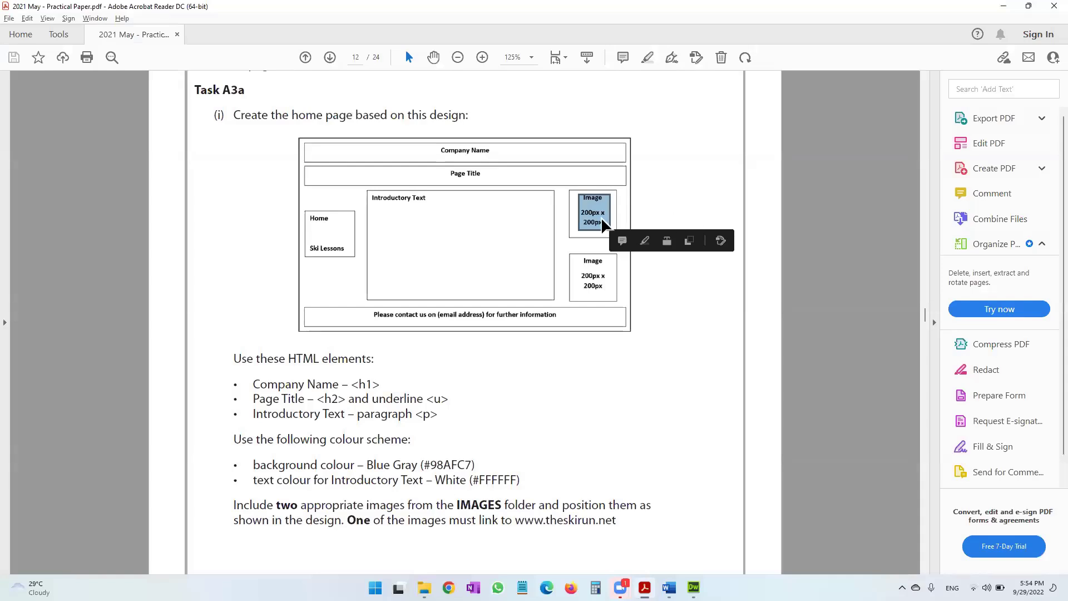
key(alt+Tab)
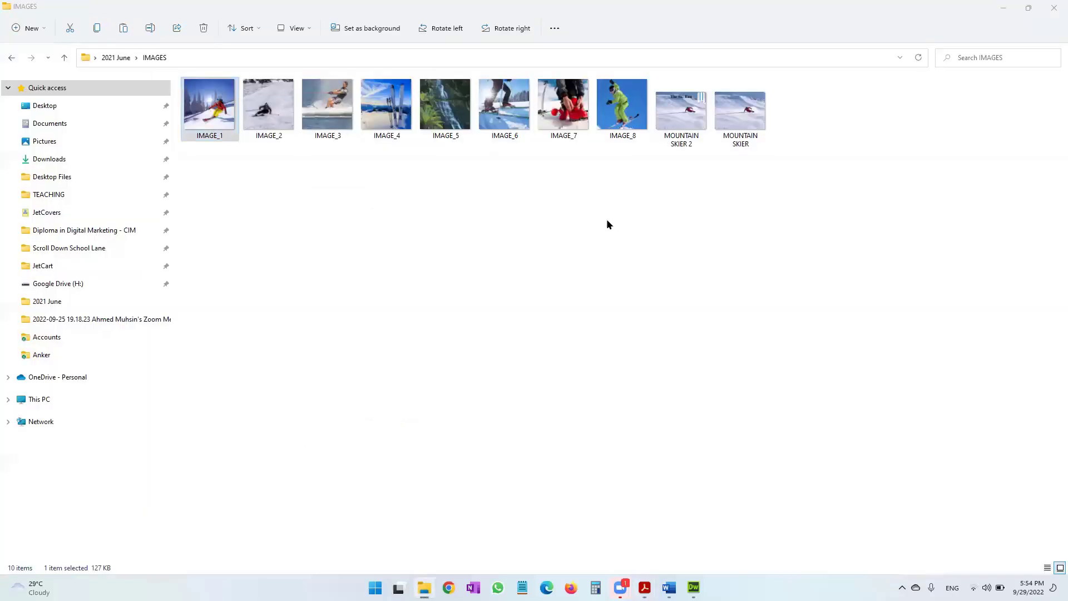
key(alt+Tab)
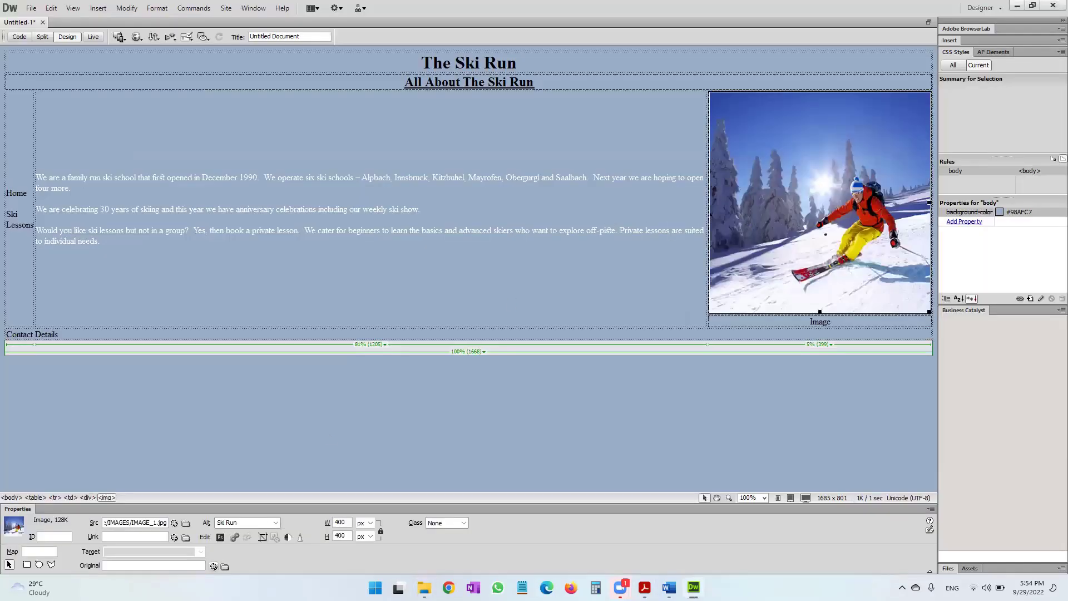
Resize the skier photo to 200 x 200 px and delete the Image placeholder below it.
double_click(340, 522)
text(200)
key(Return)
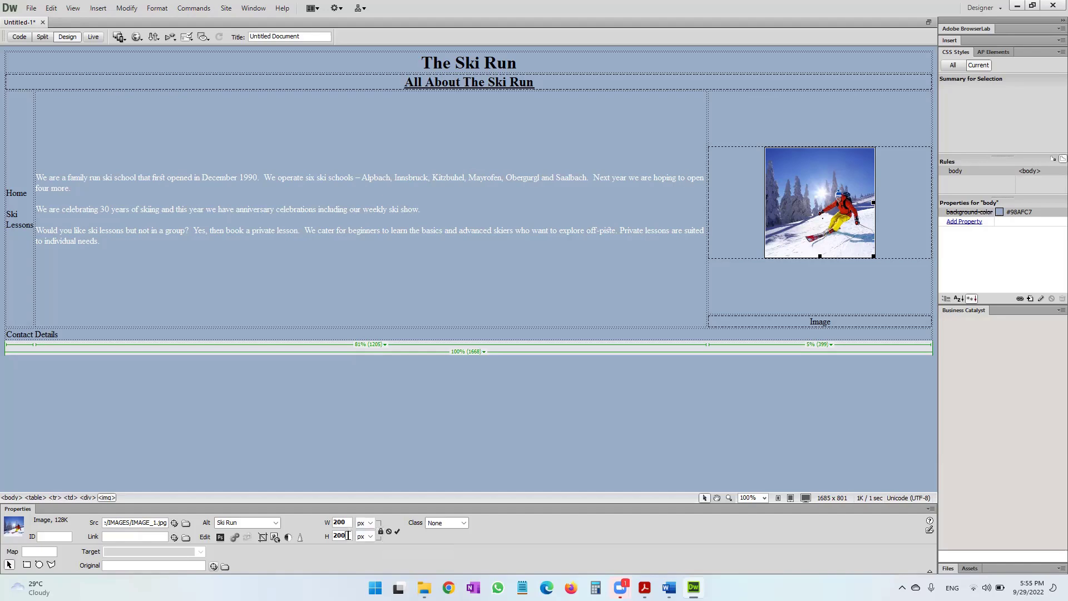
drag(840, 321, 800, 320)
key(Delete)
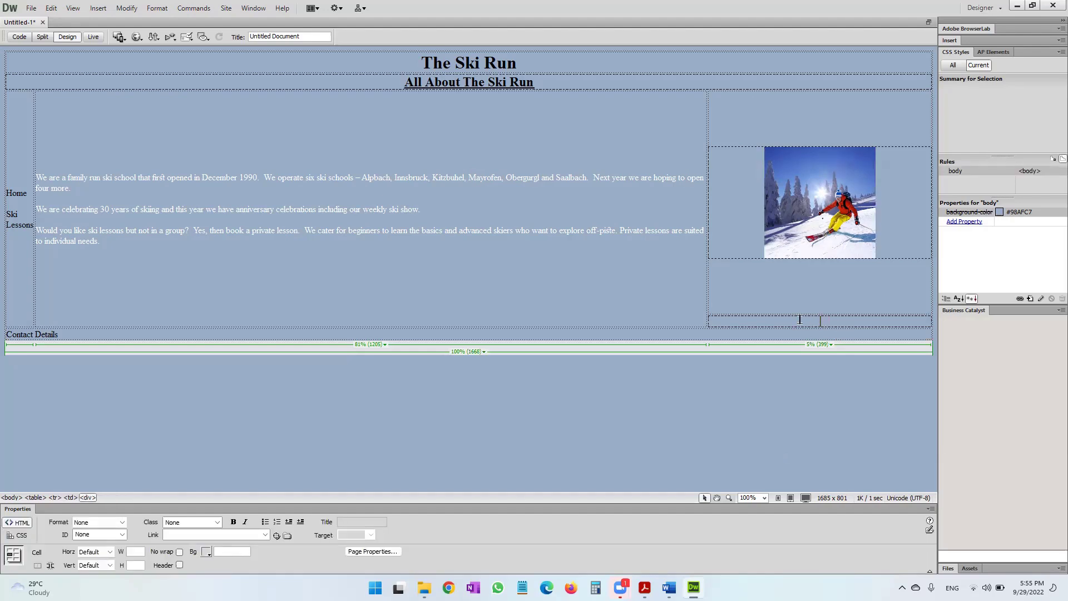
Insert IMAGE_8 into the lower right cell with alt text 'Ski Run', sized 200 x 200 px.
key(alt+Tab)
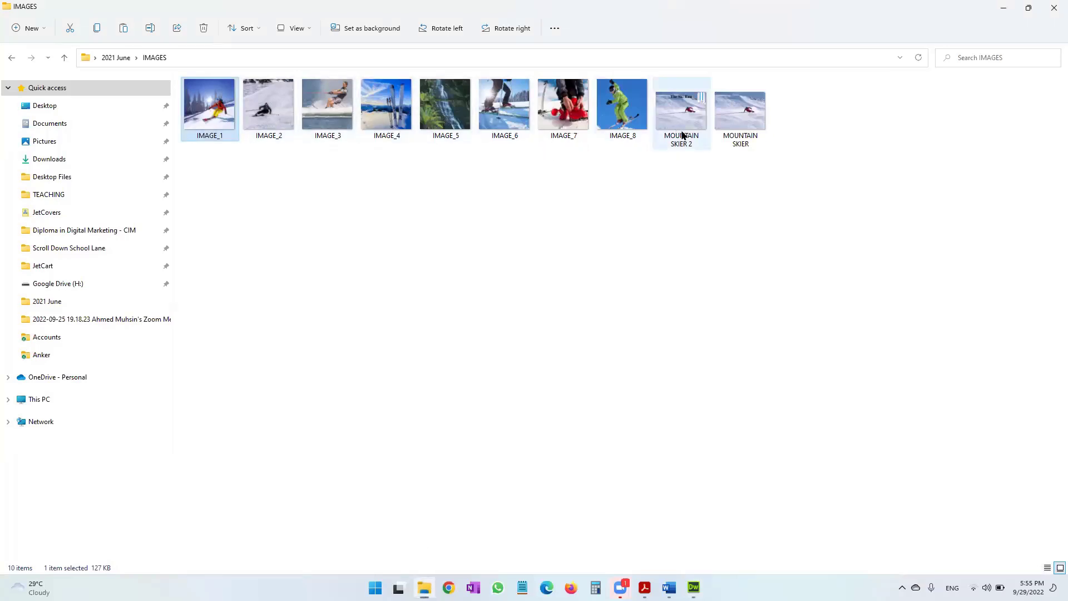
click(633, 133)
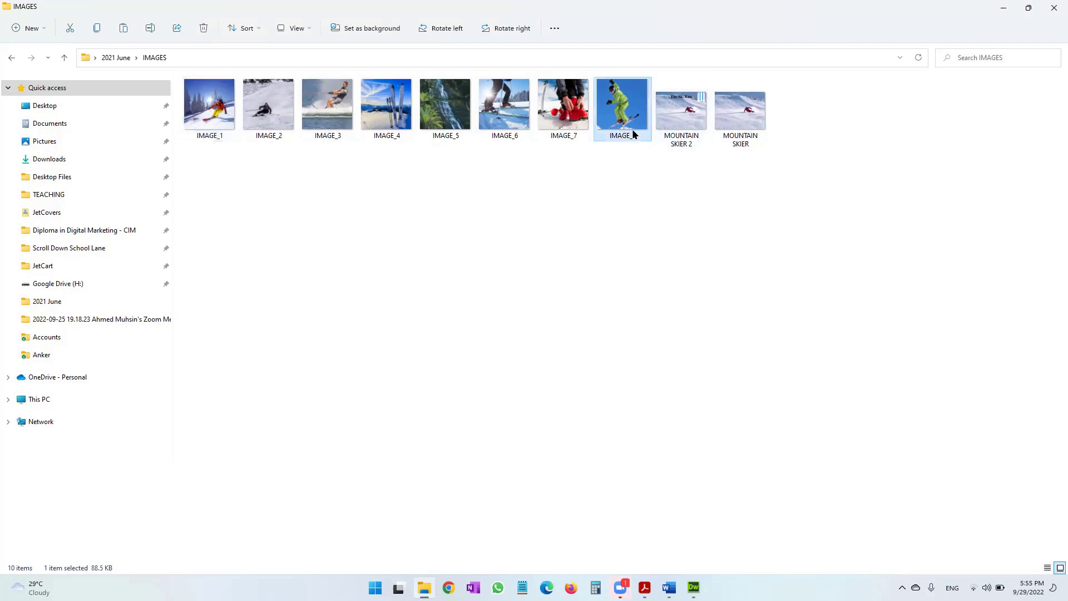
key(alt+Tab)
drag(633, 133, 790, 289)
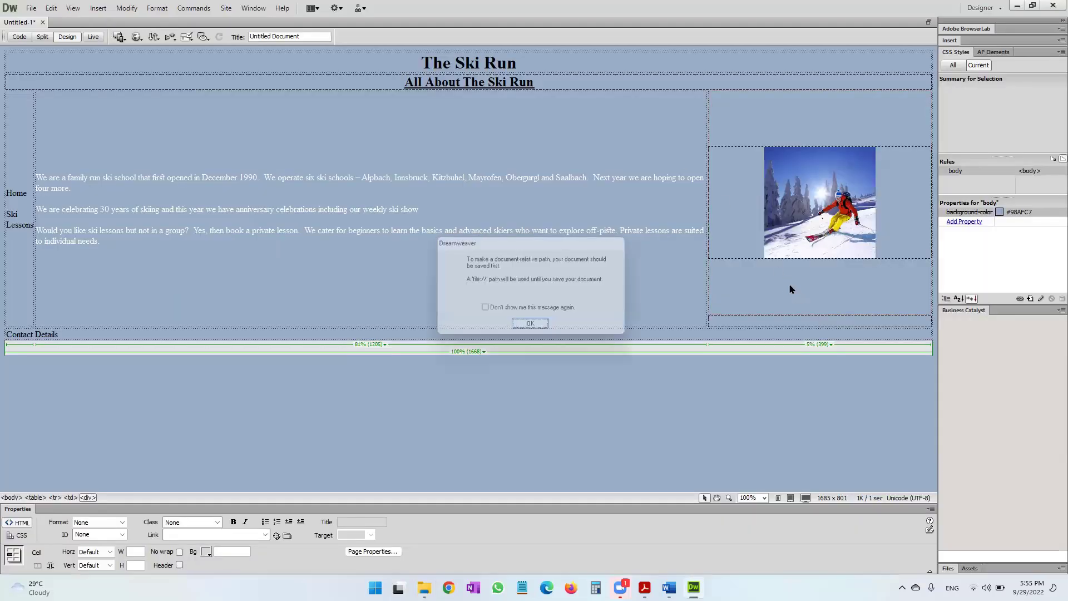
click(532, 328)
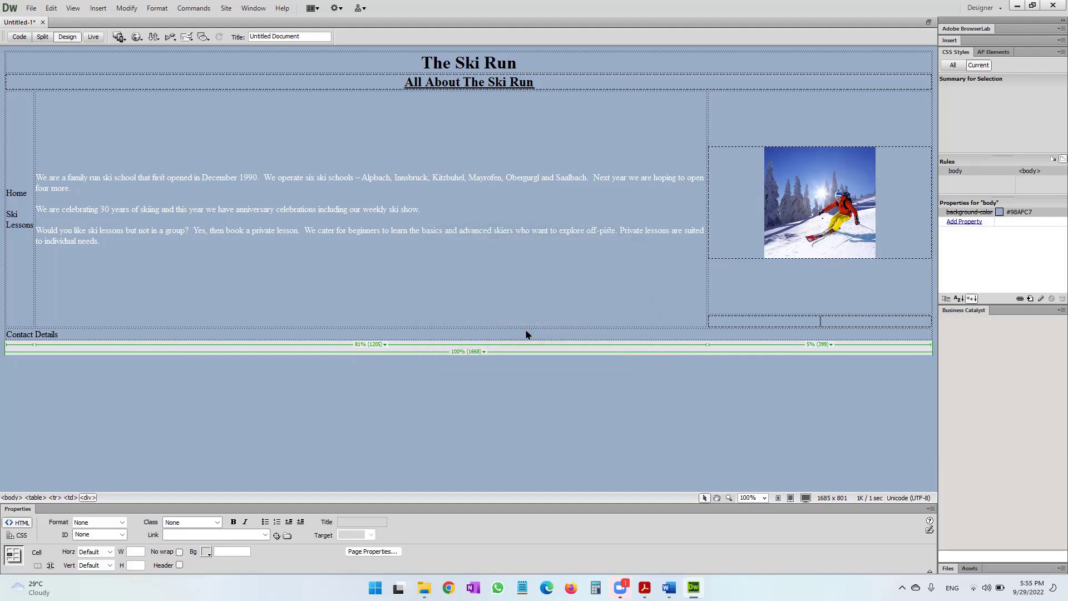
text(Ski Run)
key(Return)
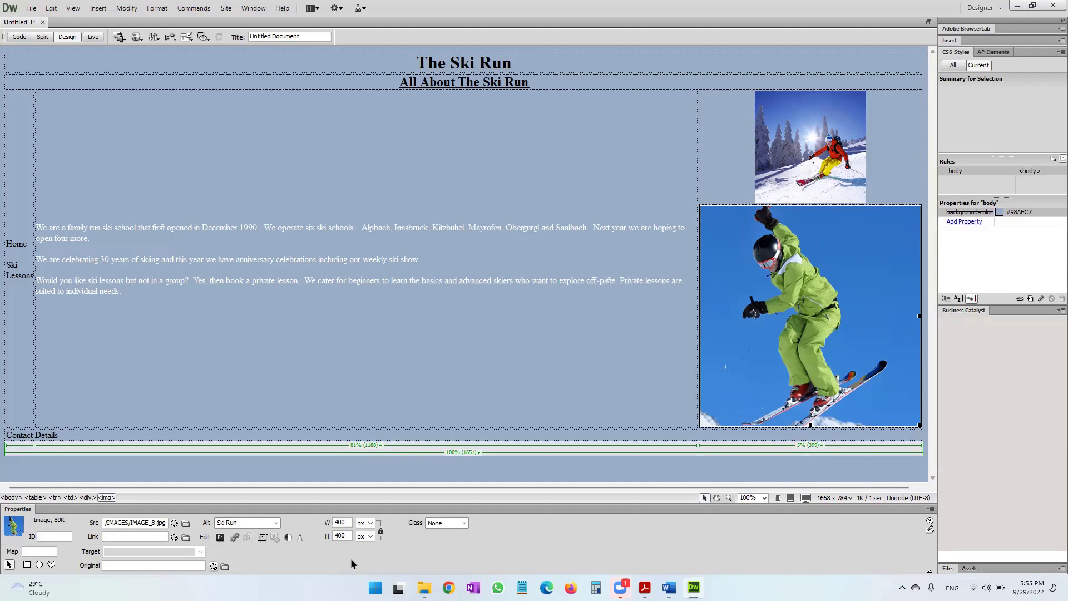
text(200)
key(Return)
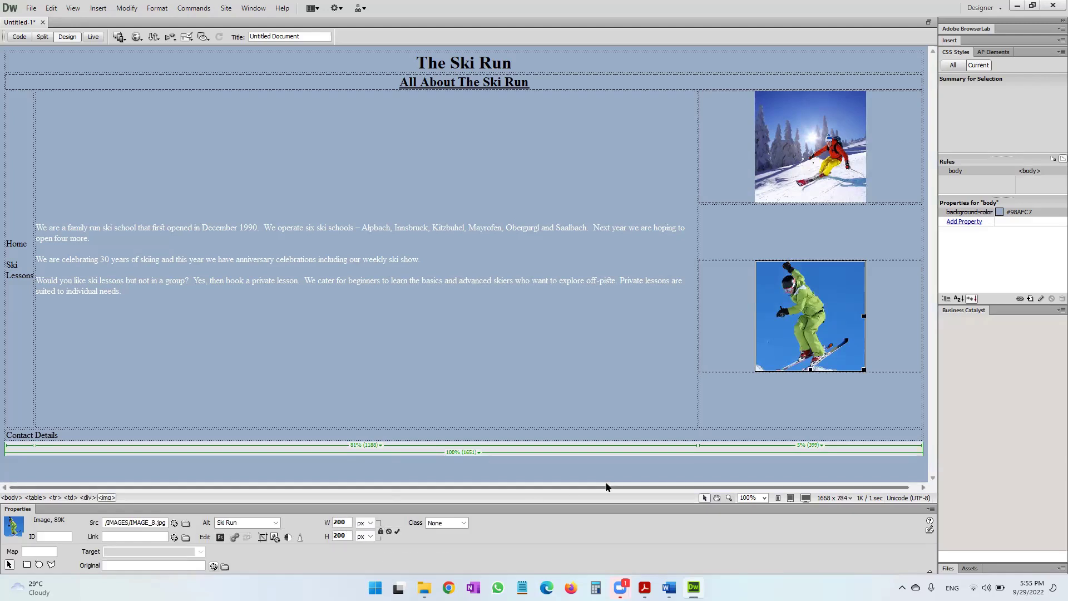
key(alt+Tab)
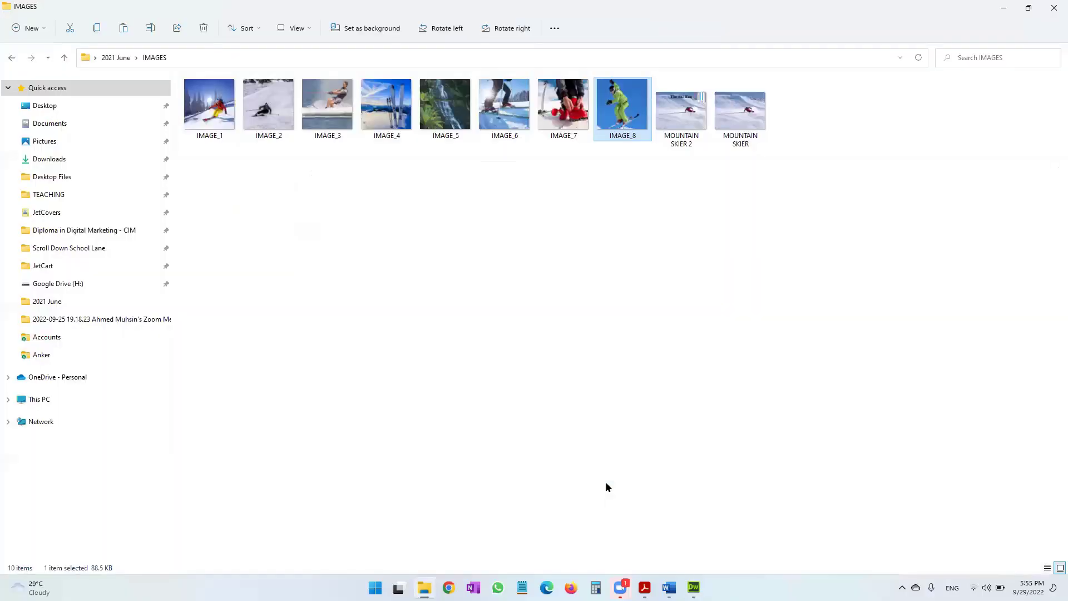
key(alt+Tab)
key(alt+Tab)
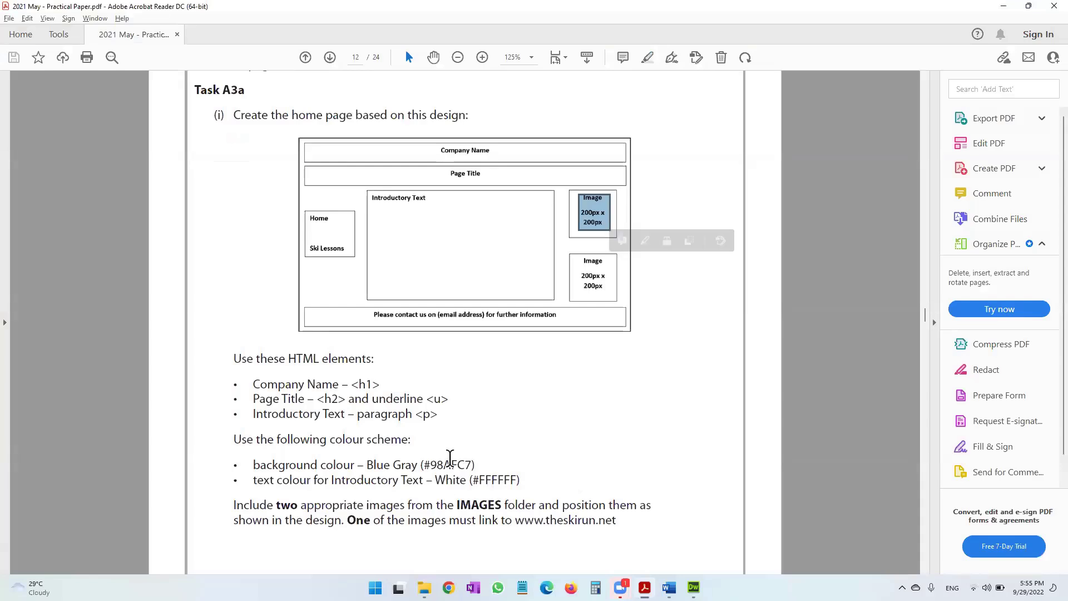
drag(365, 517, 617, 525)
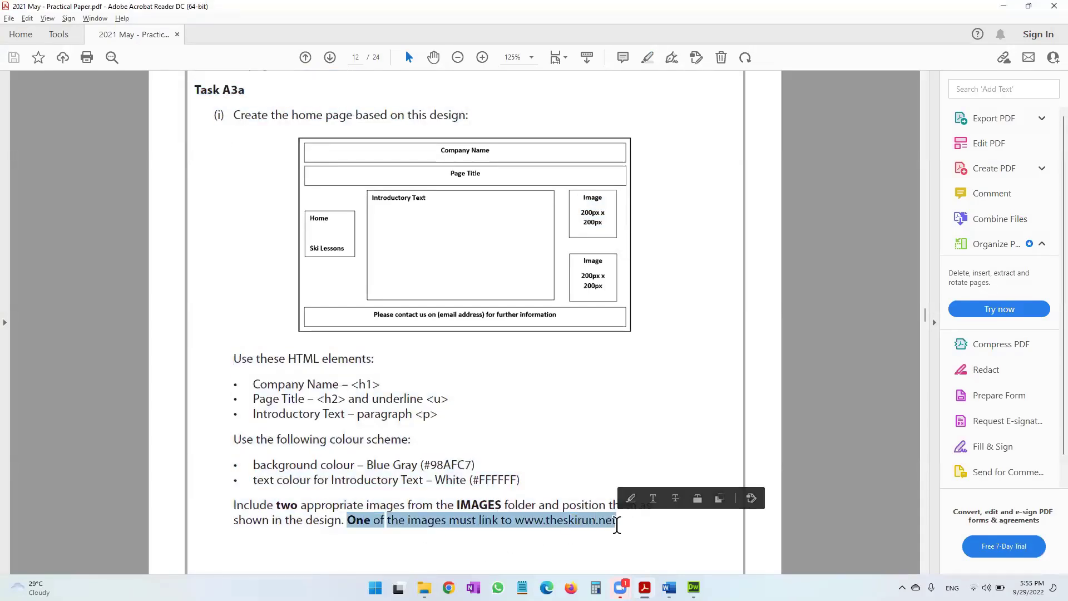
key(alt+Tab)
key(alt+Tab)
key(alt+Tab)
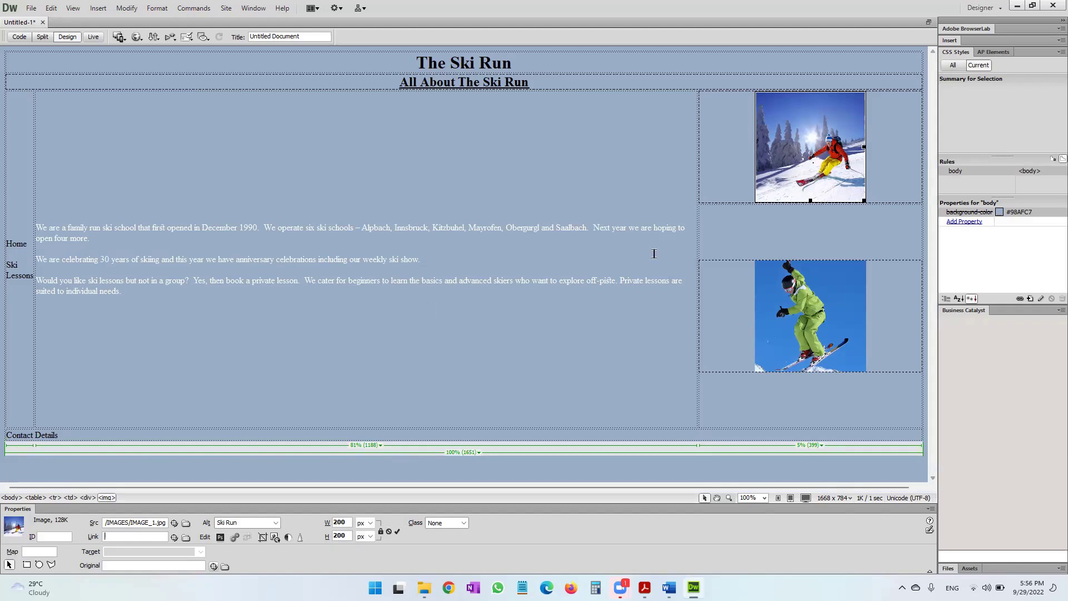
right_click(823, 136)
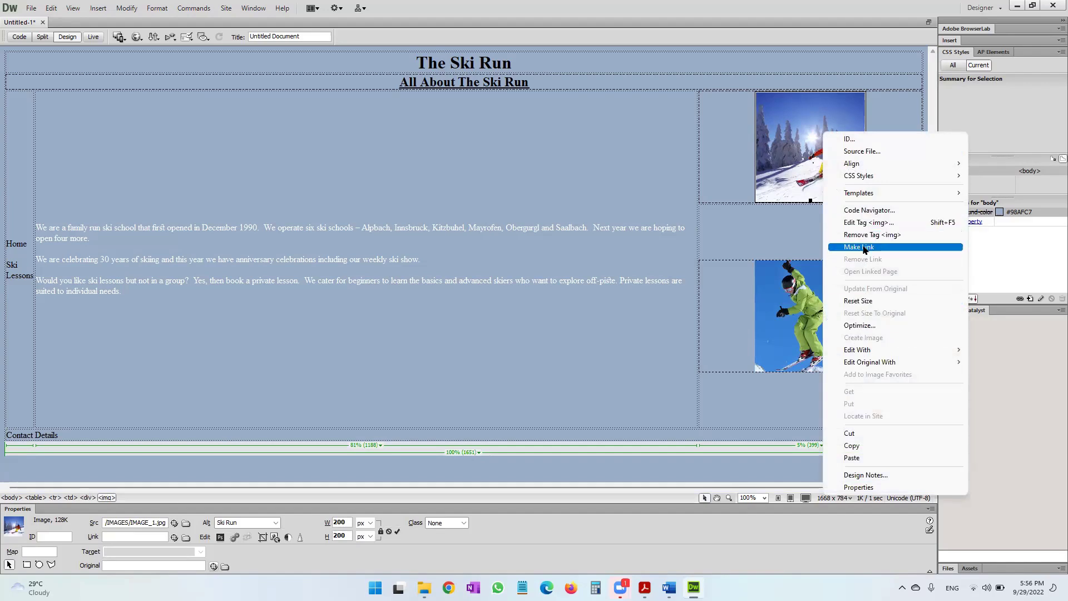
click(864, 248)
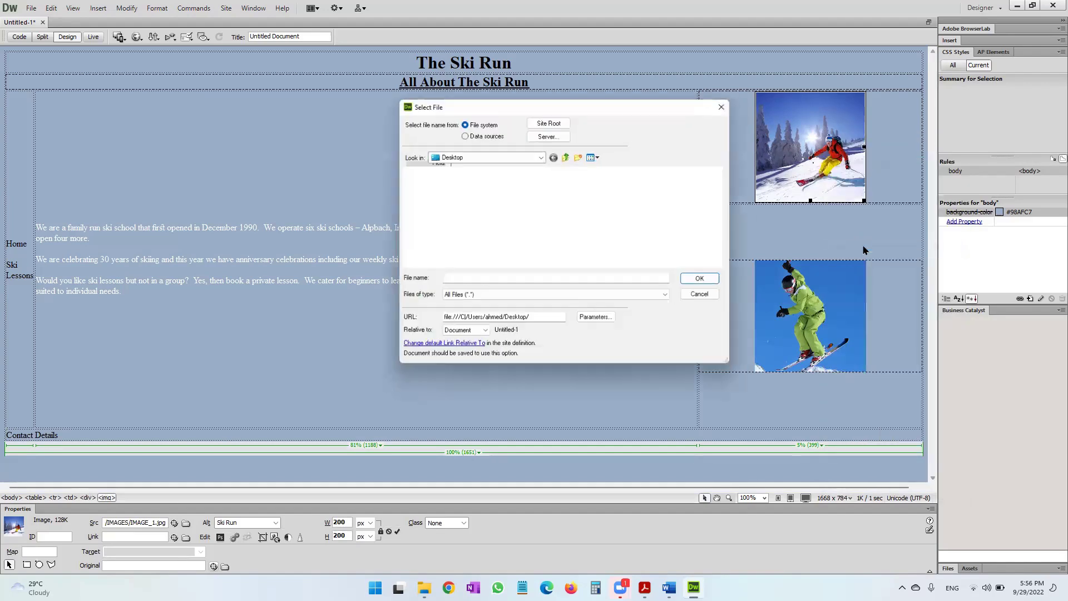
drag(529, 322, 426, 328)
text(www.theskirun.net)
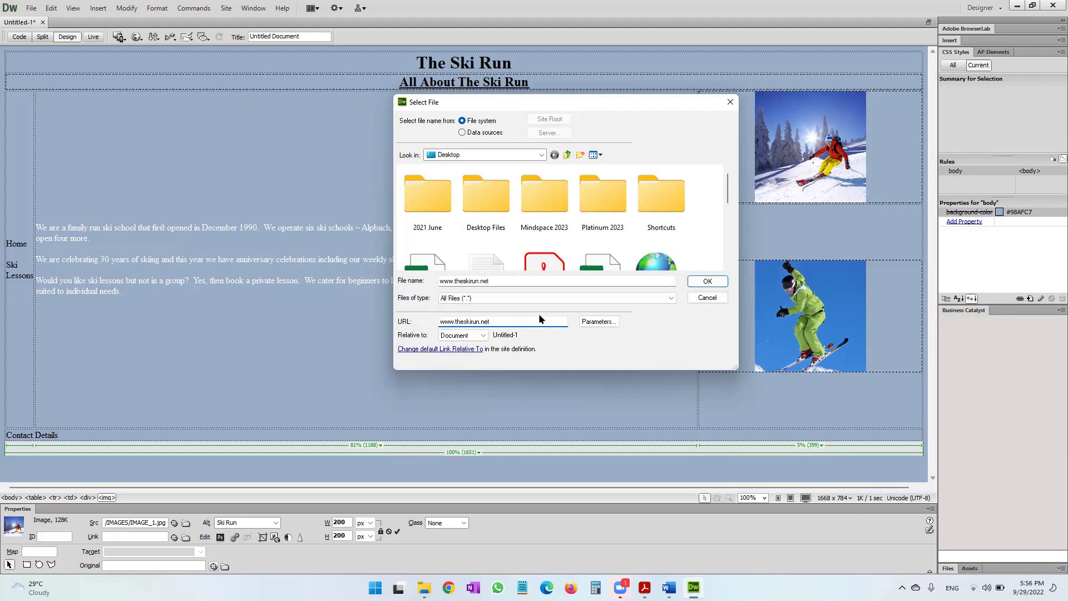
click(709, 282)
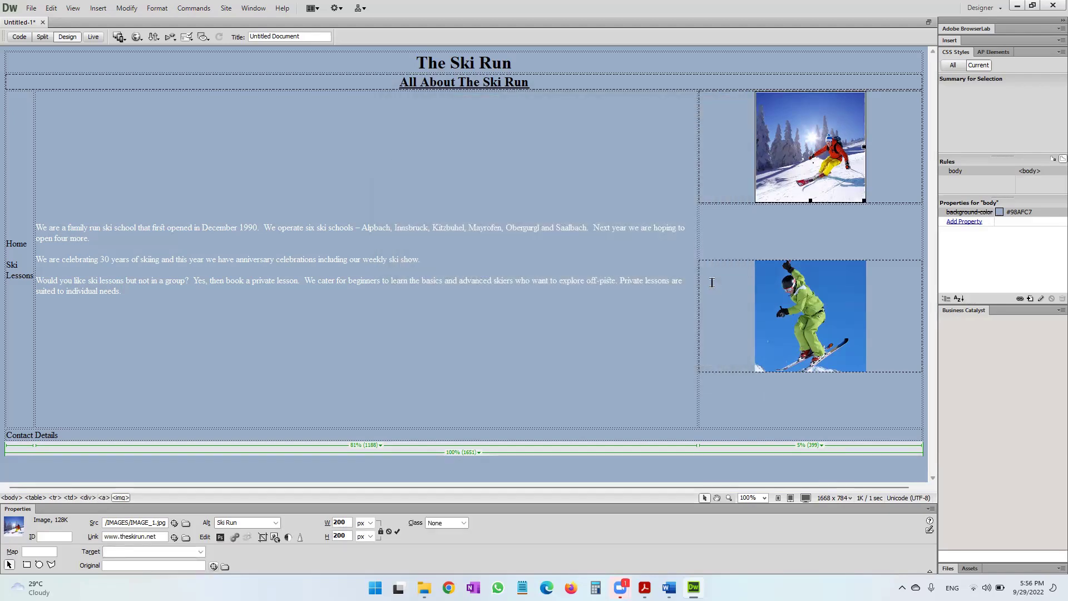
key(alt+Tab)
key(alt+Tab)
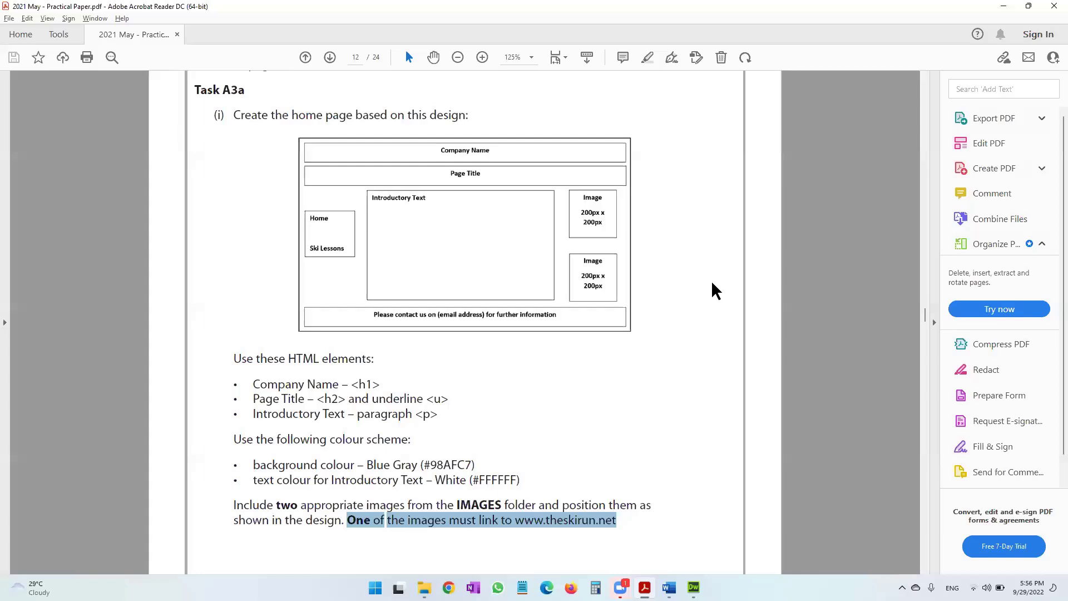
scroll(496, 467, down, 10)
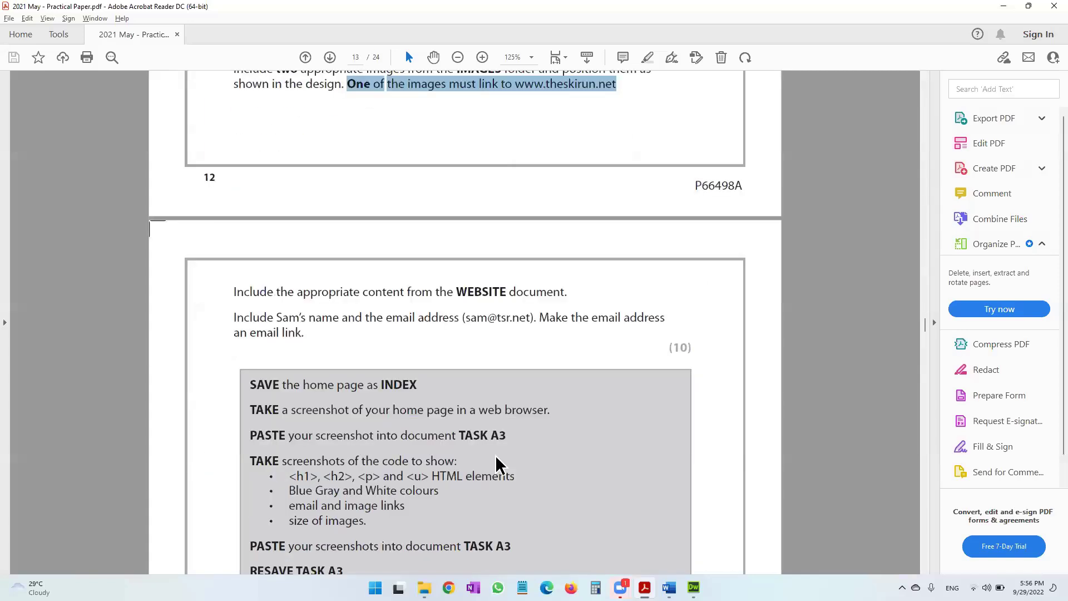
scroll(496, 466, down, 3)
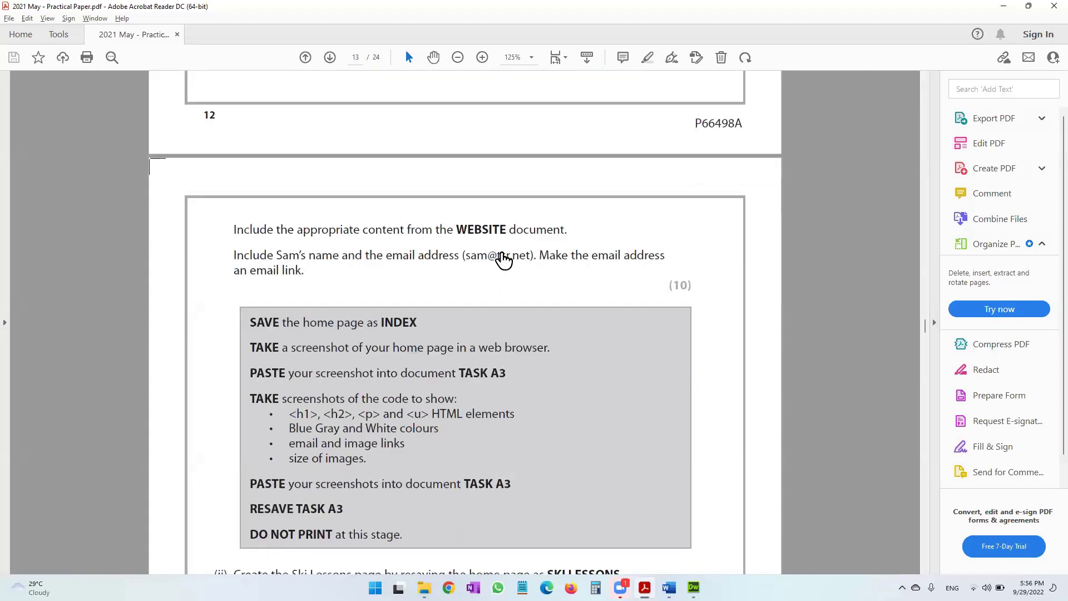
drag(455, 230, 508, 229)
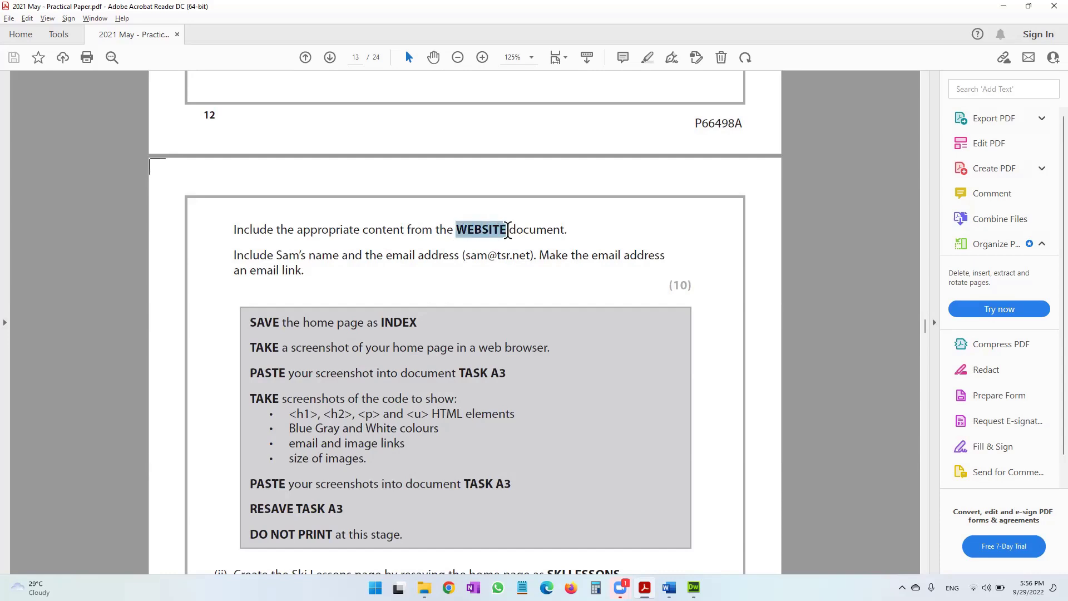
drag(307, 254, 645, 265)
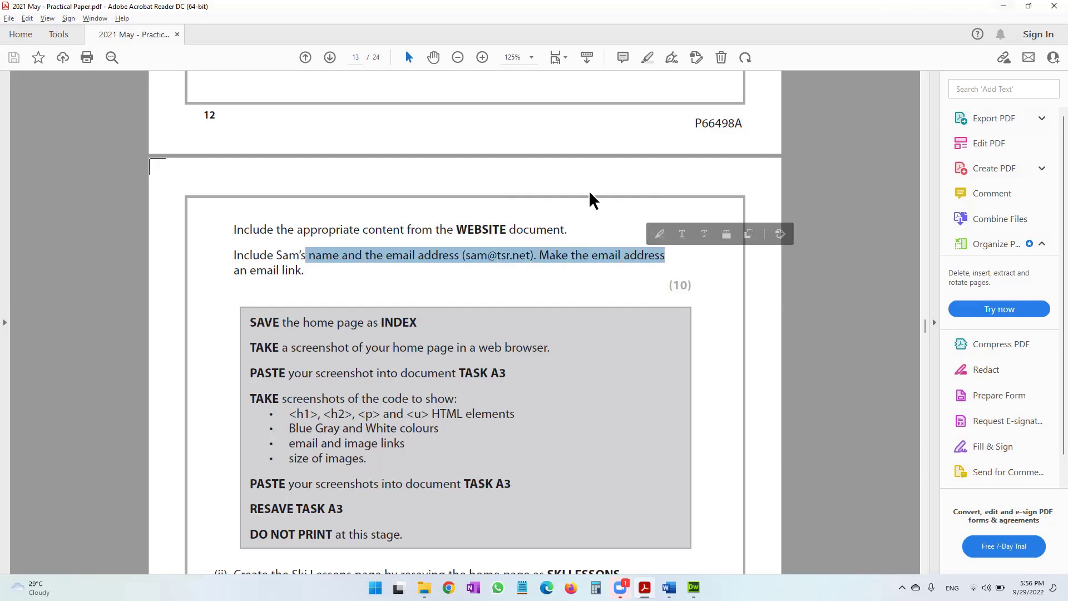
scroll(592, 200, up, 10)
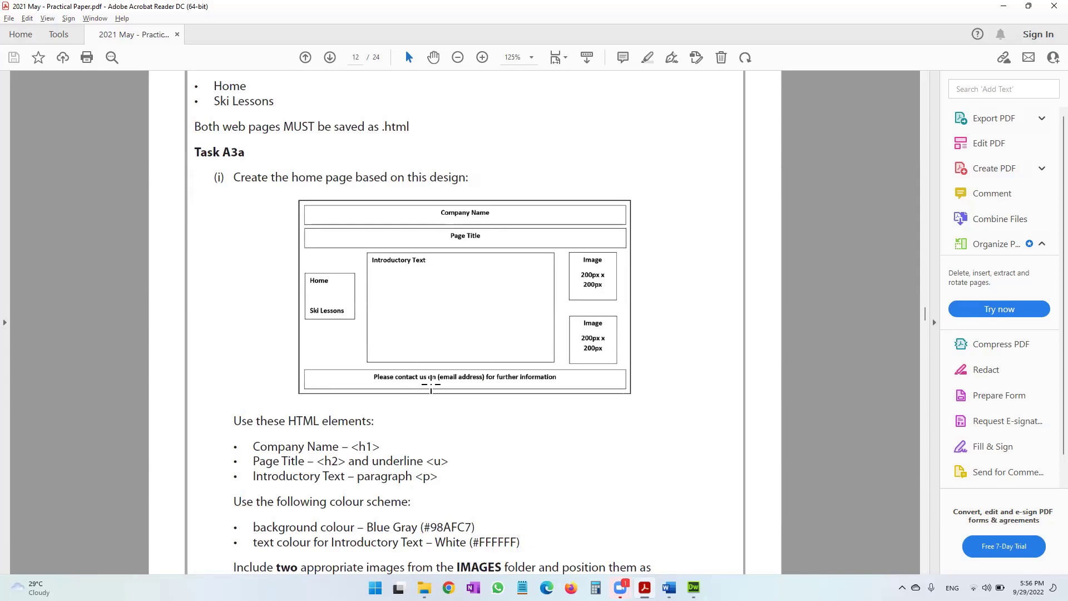
click(1028, 6)
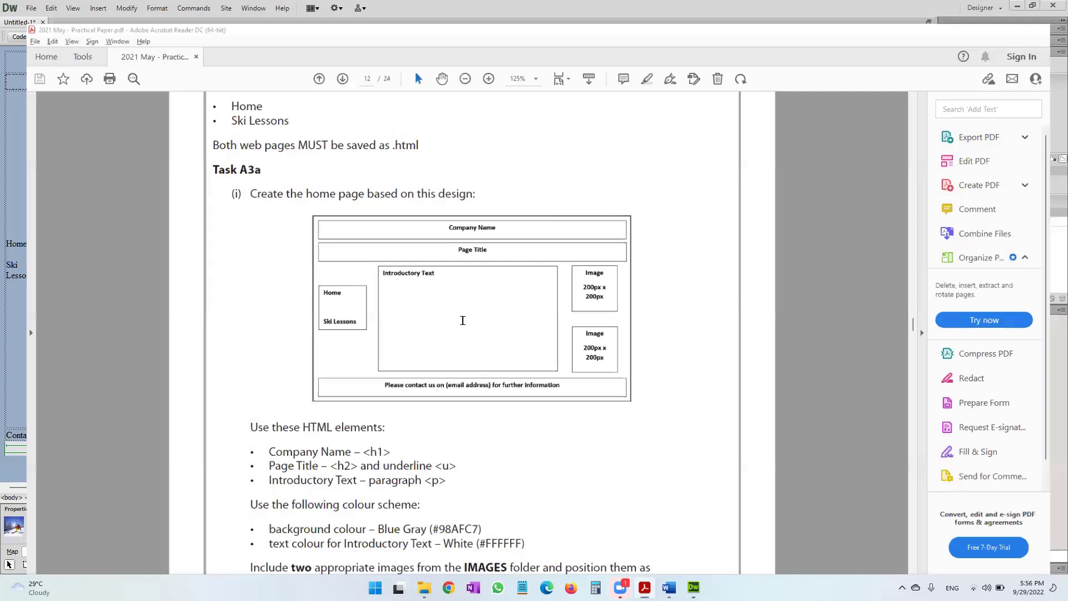
key(alt+Tab)
drag(89, 435, 9, 431)
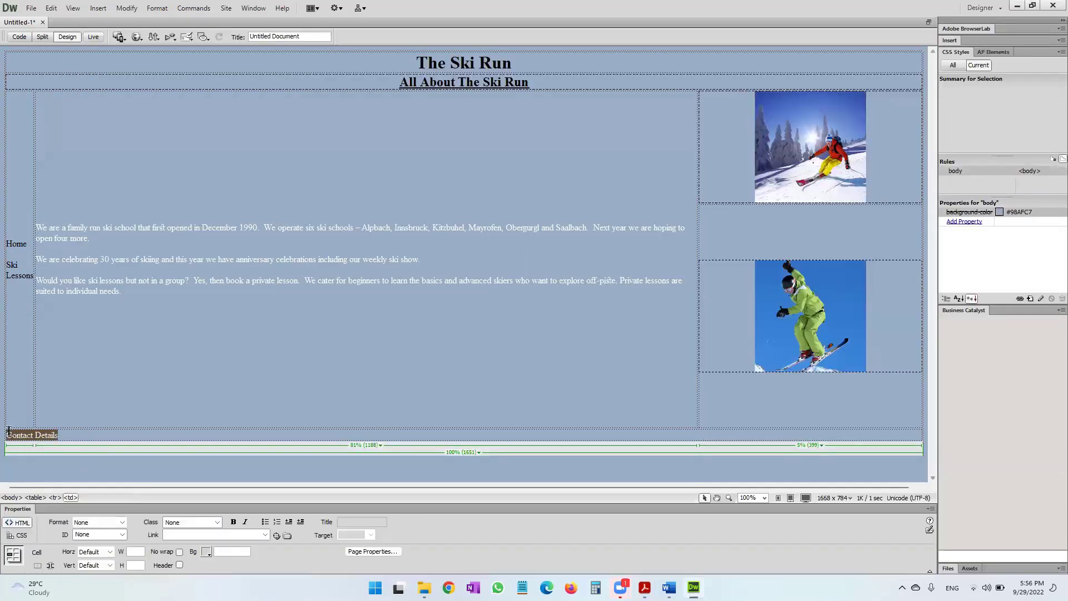
Centre-align the Contact Details footer text.
key(alt+Tab)
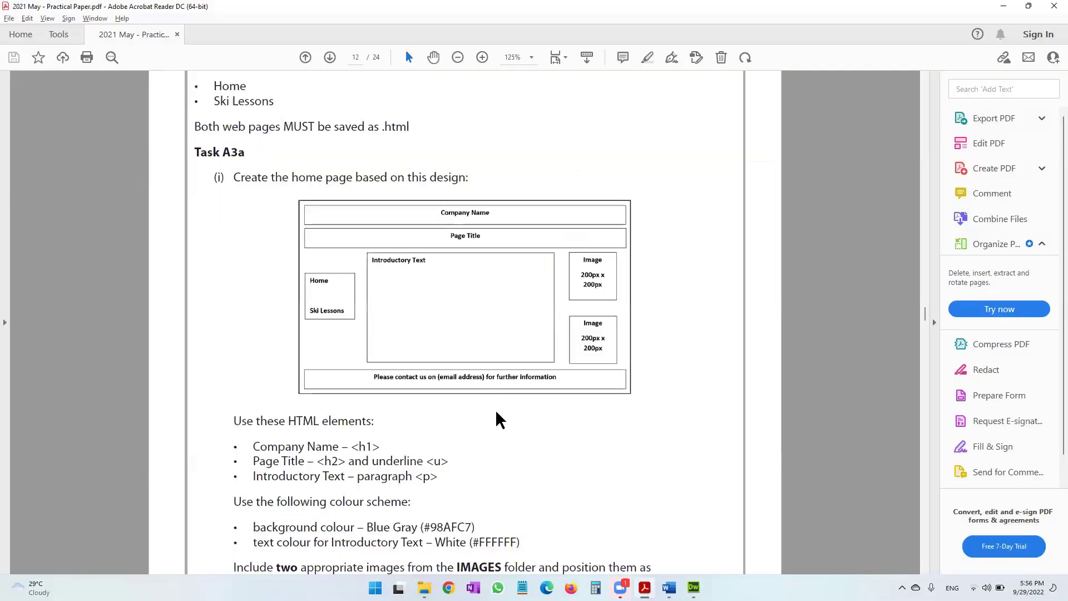
key(alt+Tab)
right_click(47, 436)
mouse_move(154, 174)
click(216, 184)
Type a footer sentence asking visitors to e-mail the contact for further information, then select the address.
text(Please contact Sam on)
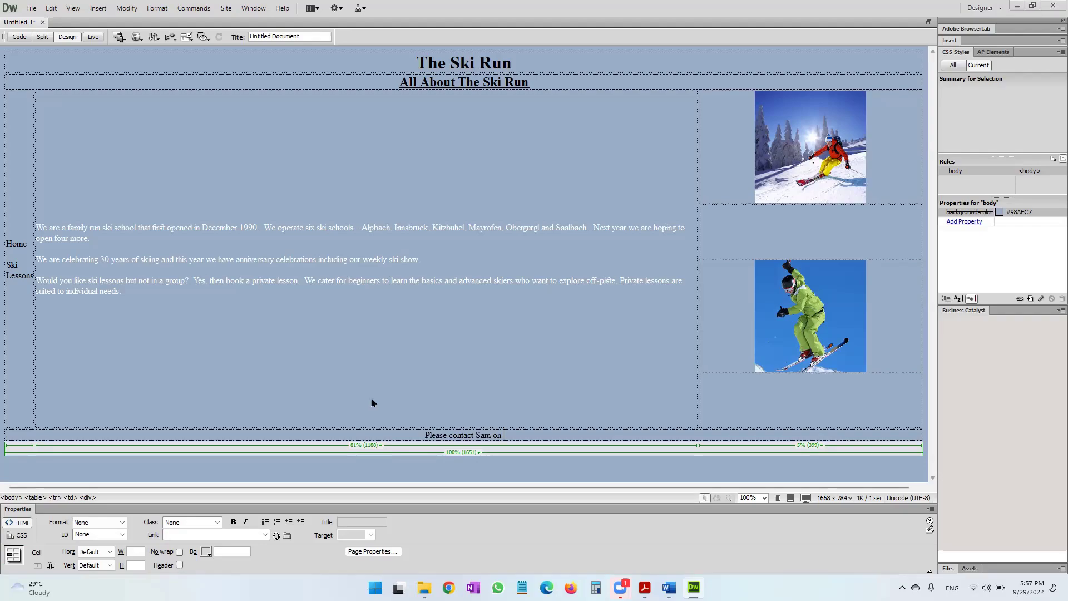
key(alt+Tab)
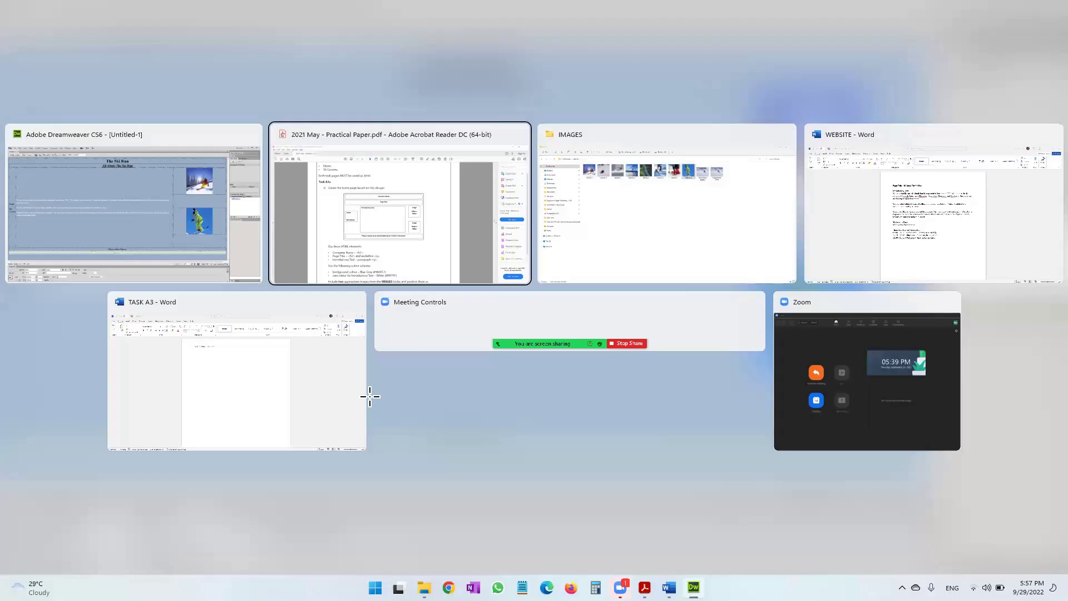
scroll(370, 396, down, 10)
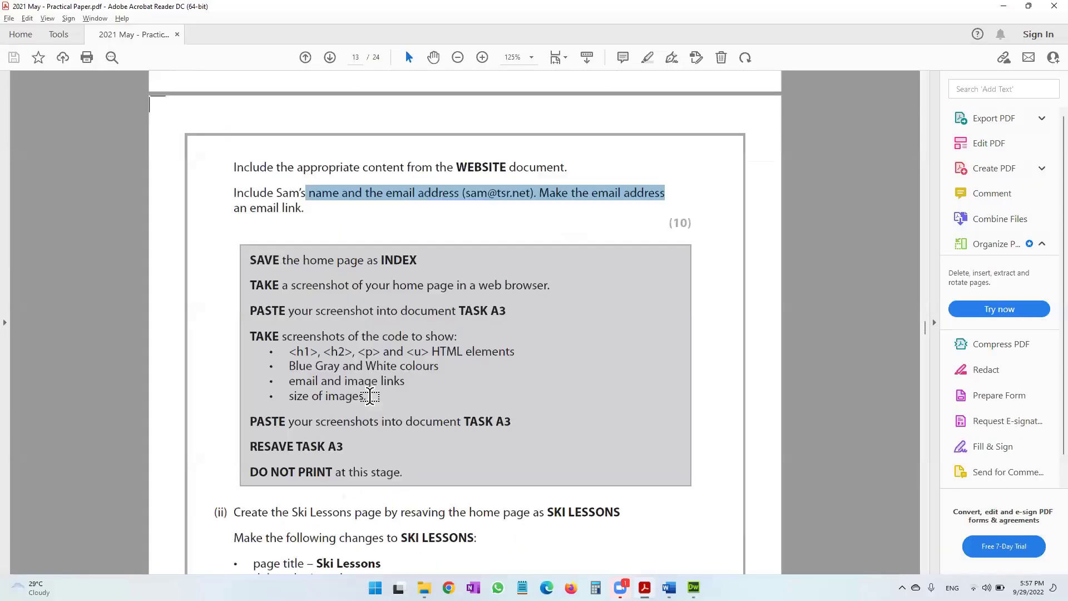
key(alt+Tab)
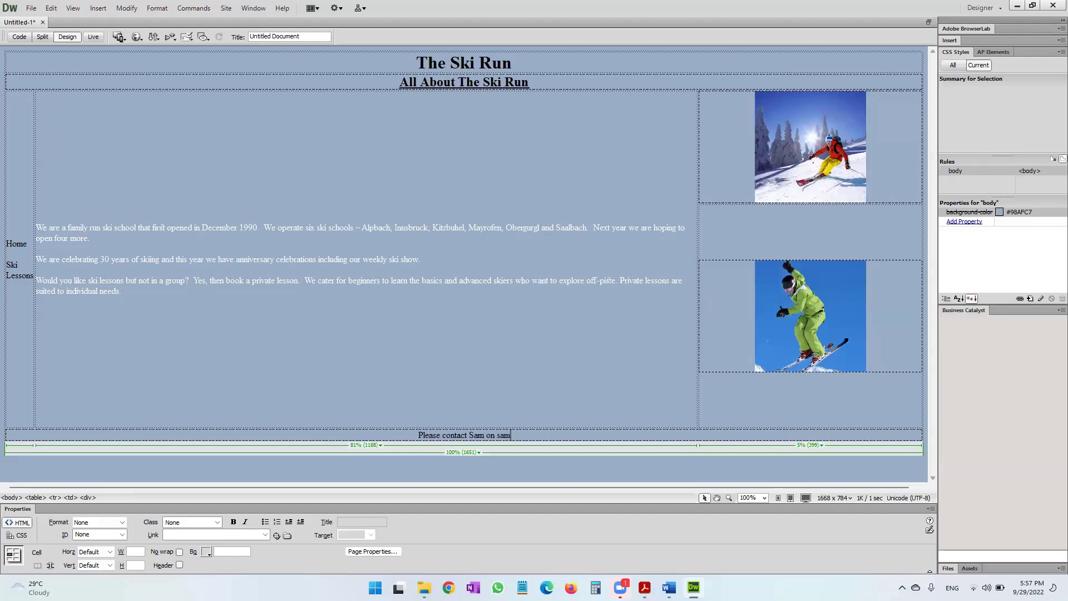
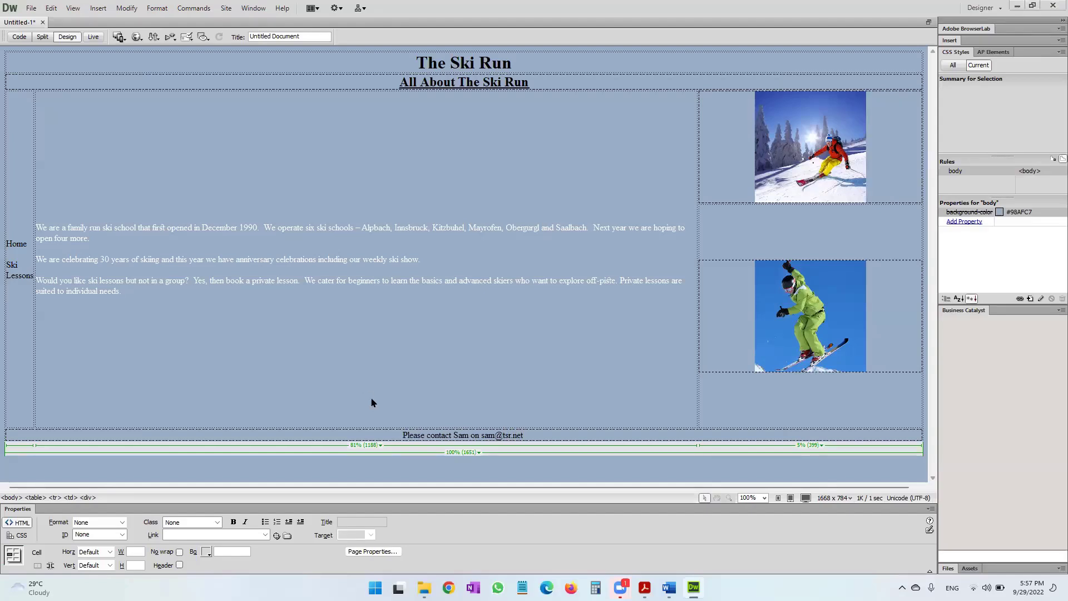
key(alt+Tab)
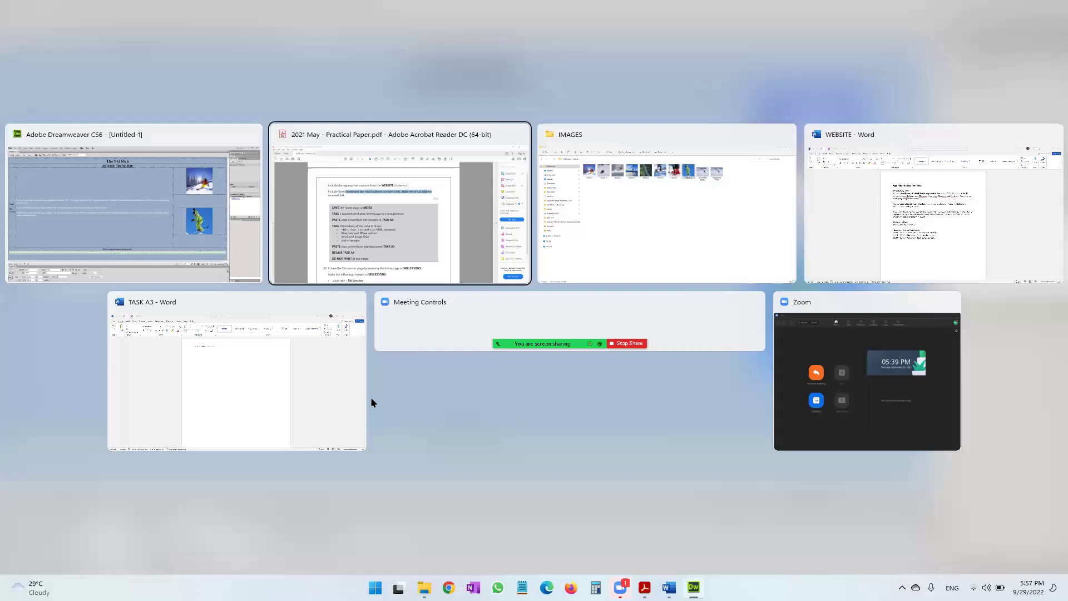
scroll(370, 400, up, 5)
scroll(440, 339, up, 3)
key(alt+Tab)
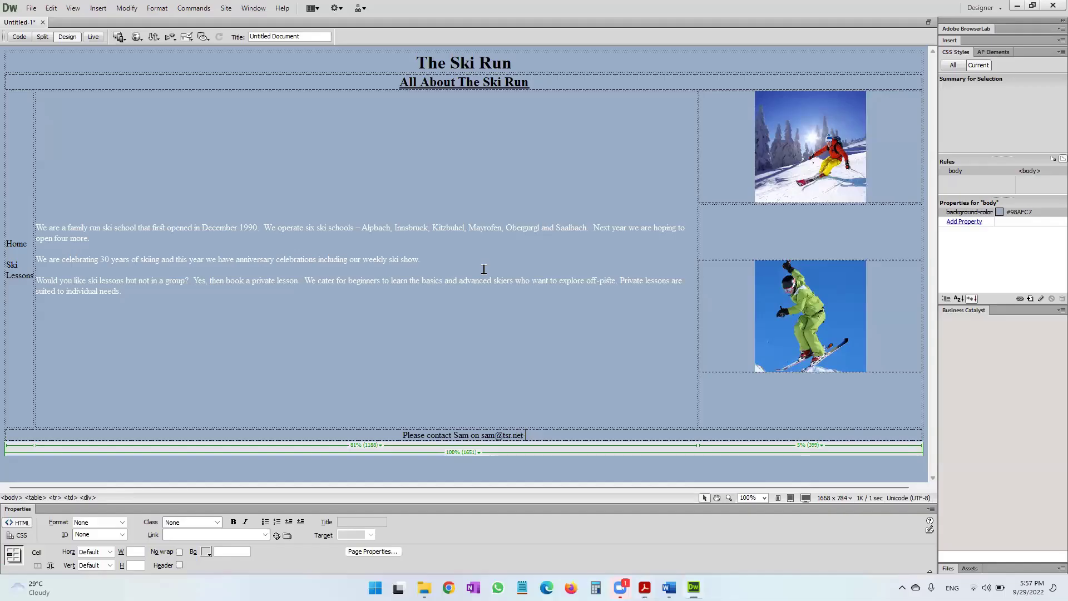
text(for furthe)
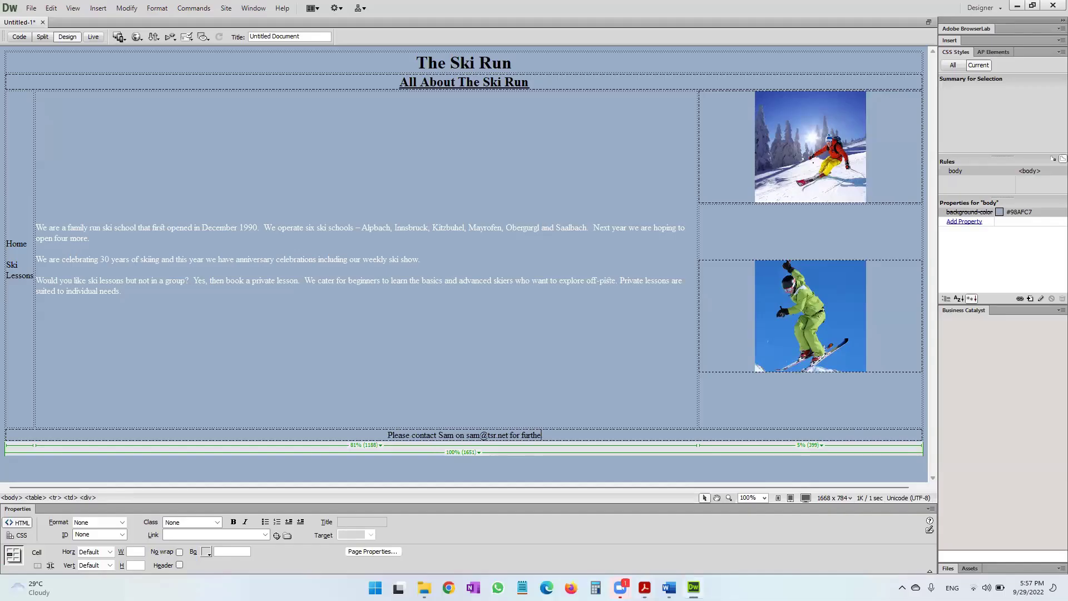
text(r information)
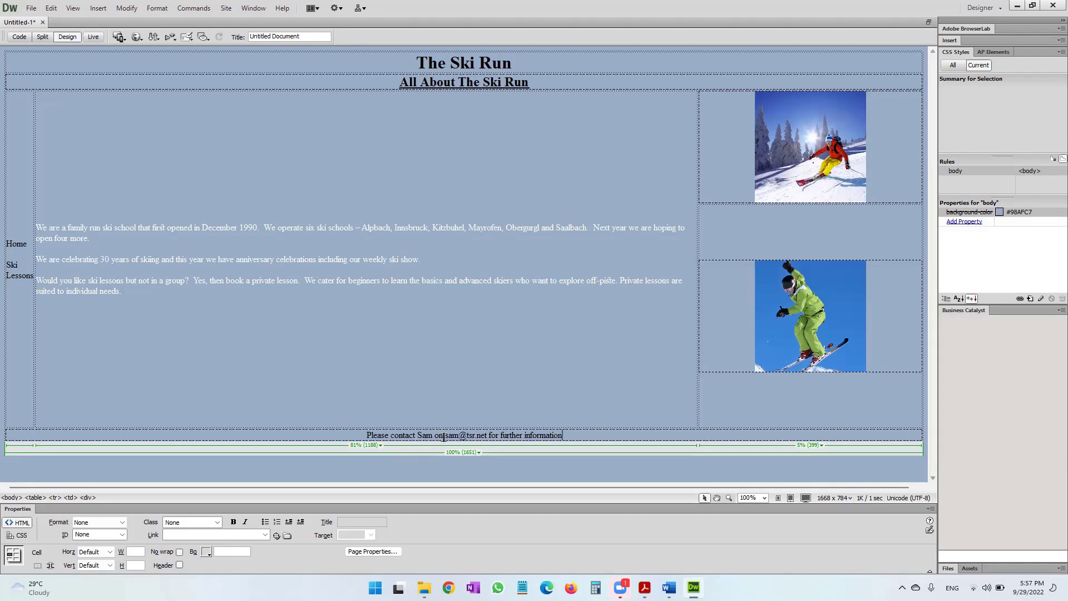
drag(445, 436, 487, 435)
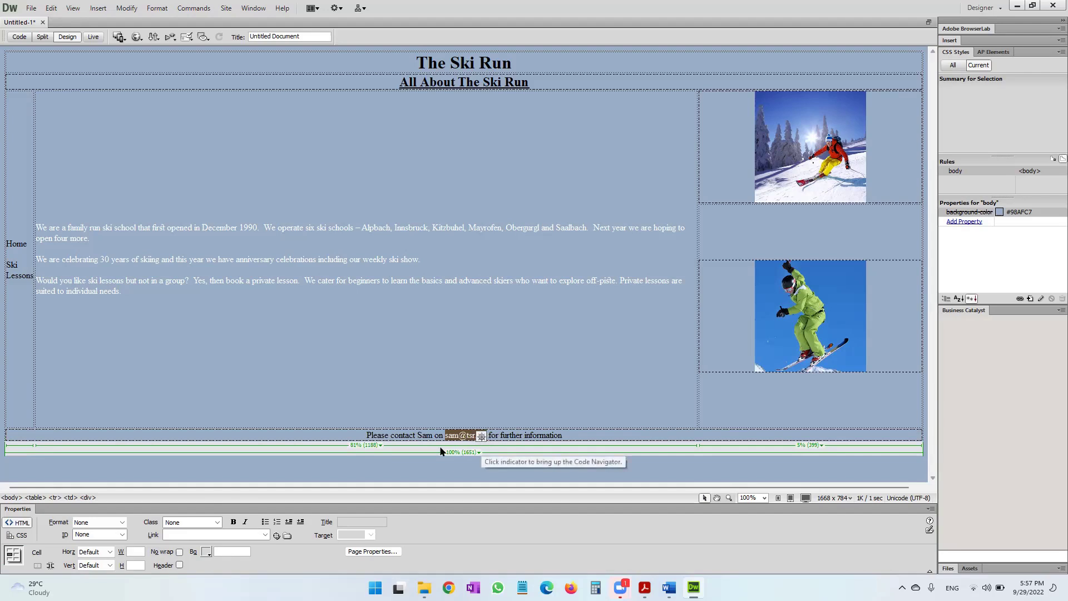
Set the selected address's Link to 'mailto:' followed by the contact's e-mail address.
click(226, 534)
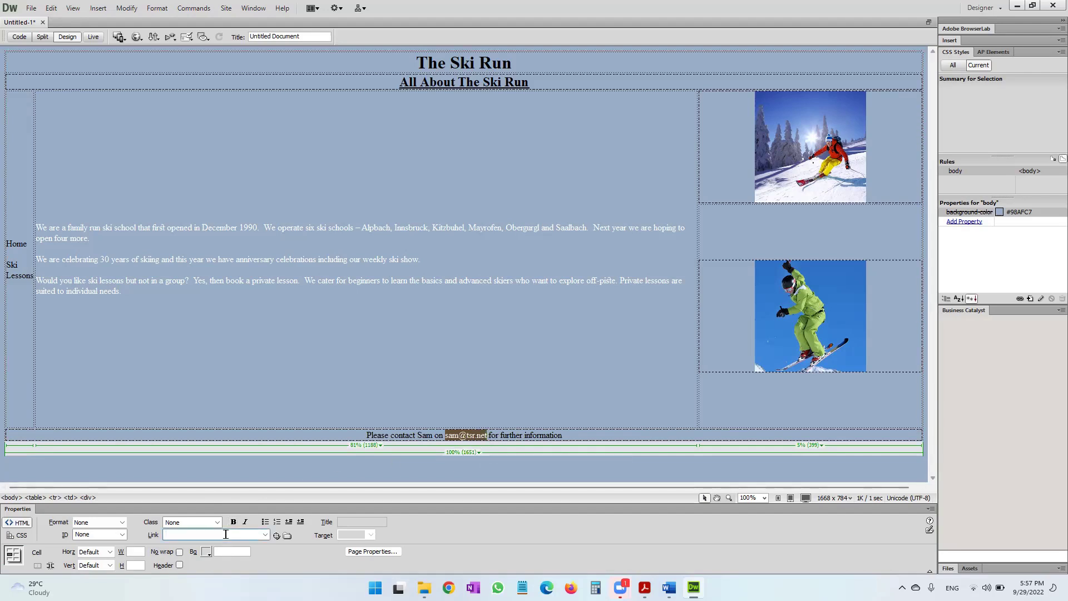
text(mailto)
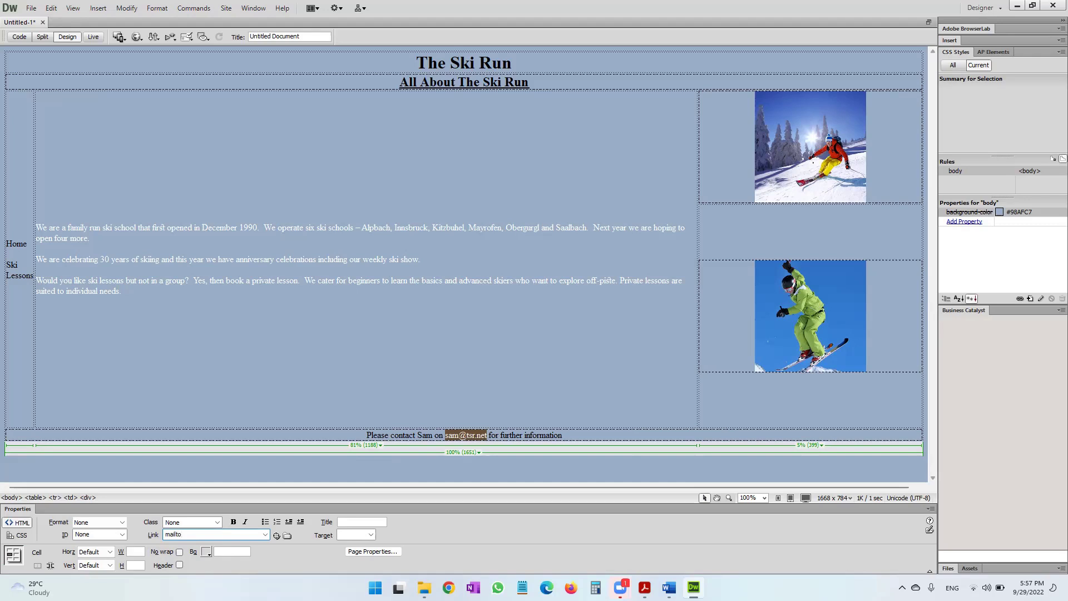
key(Return)
key(Return)
Widen the left navigation column to 9% so Home and Ski Lessons each fit on one line.
click(219, 340)
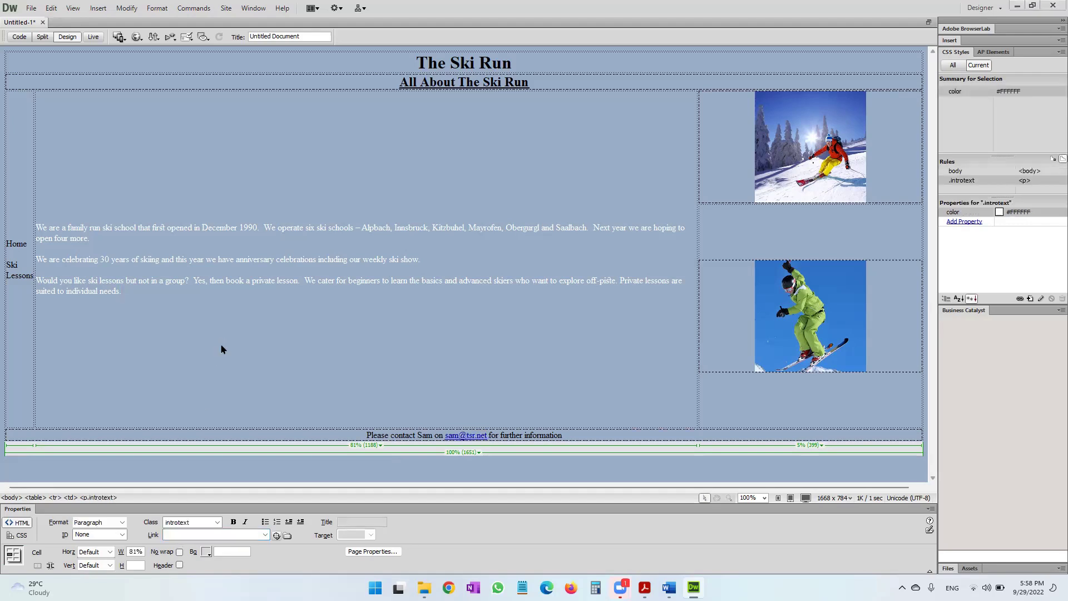
key(alt+Tab)
scroll(221, 345, down, 3)
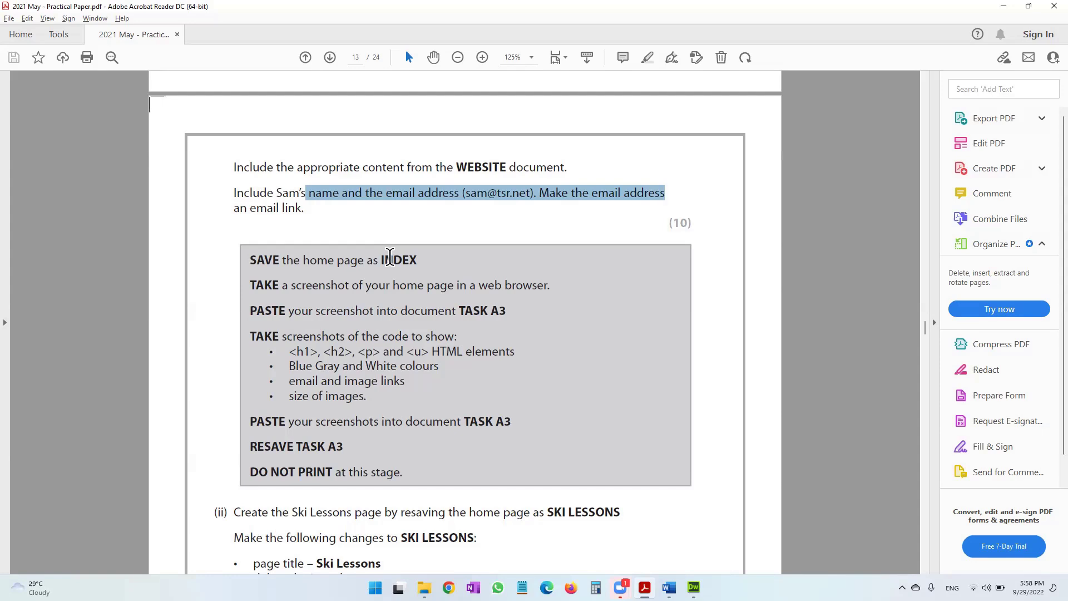
scroll(390, 257, up, 12)
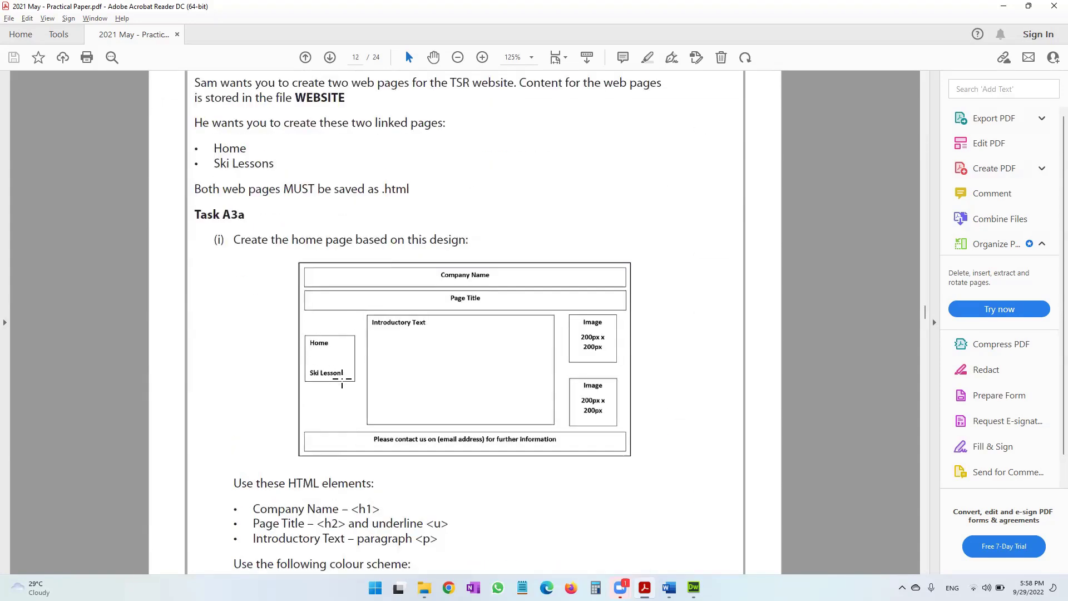
click(1004, 7)
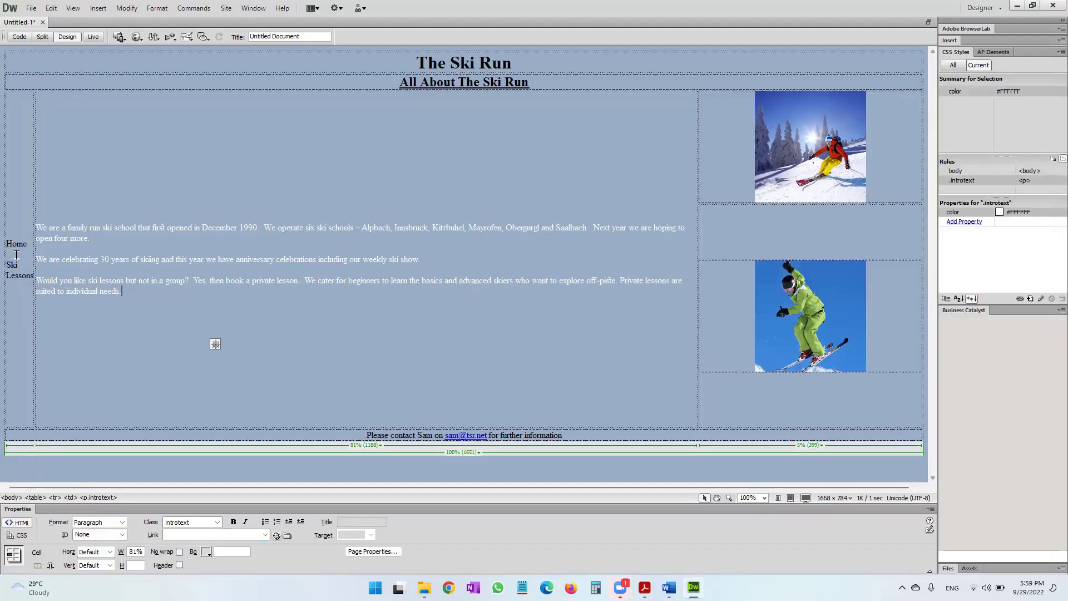
drag(34, 263, 85, 267)
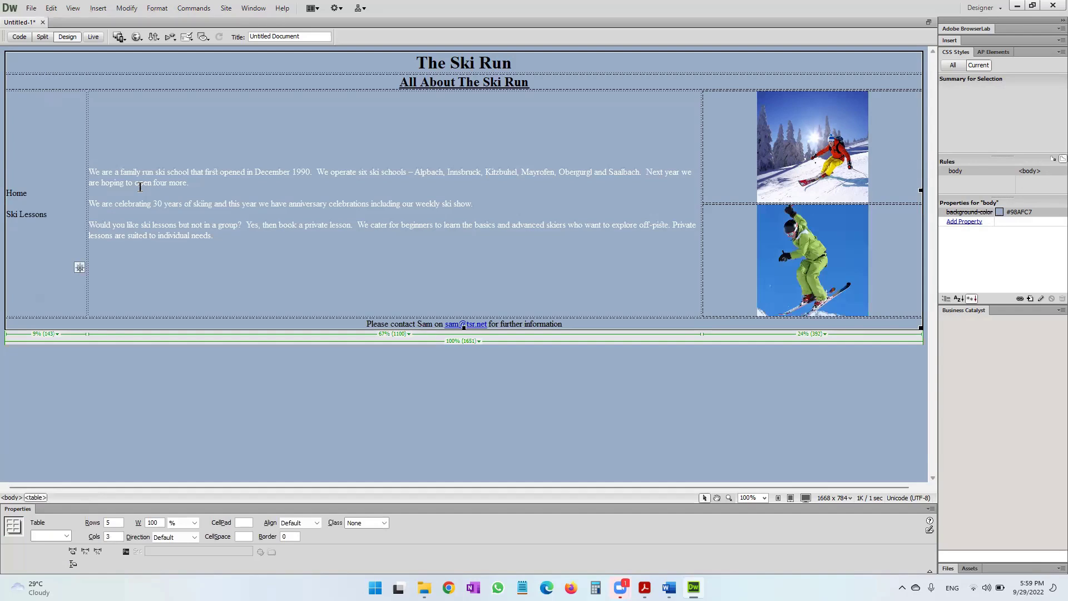
key(alt+Tab)
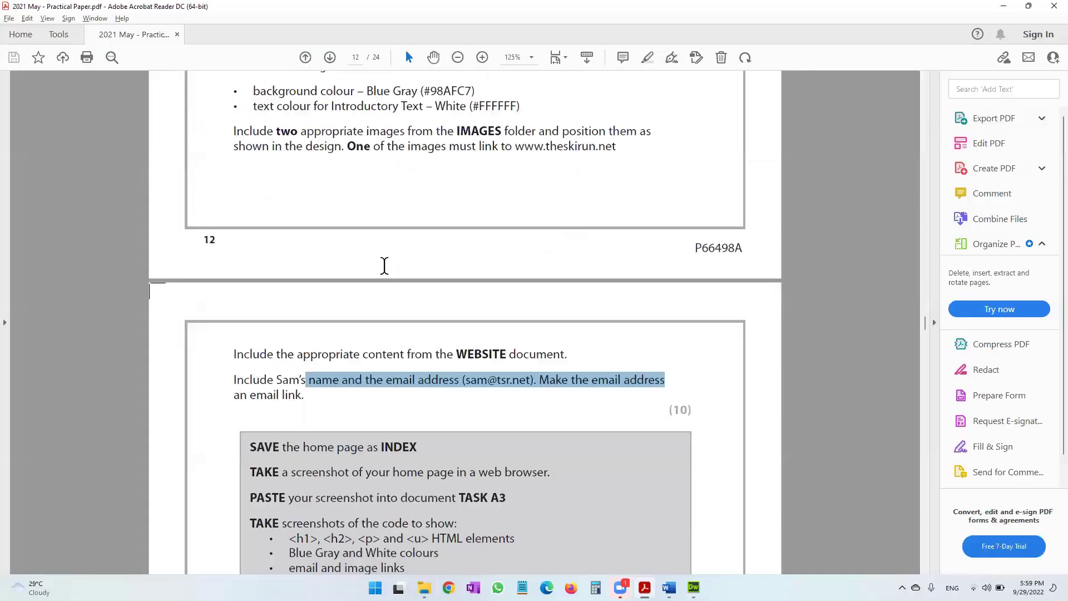
scroll(383, 265, down, 3)
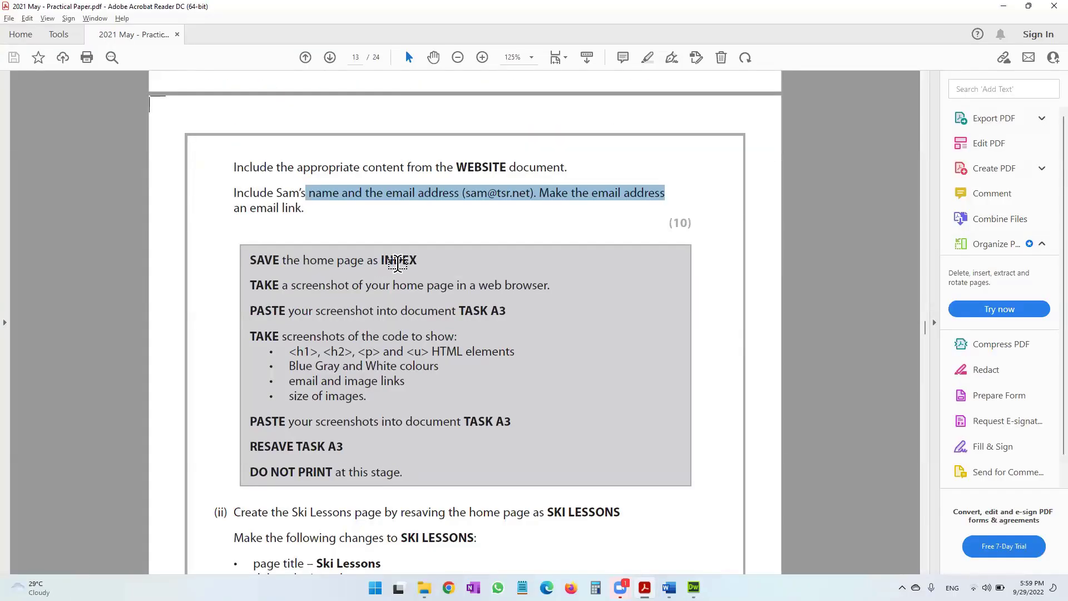
key(alt+Tab)
click(33, 8)
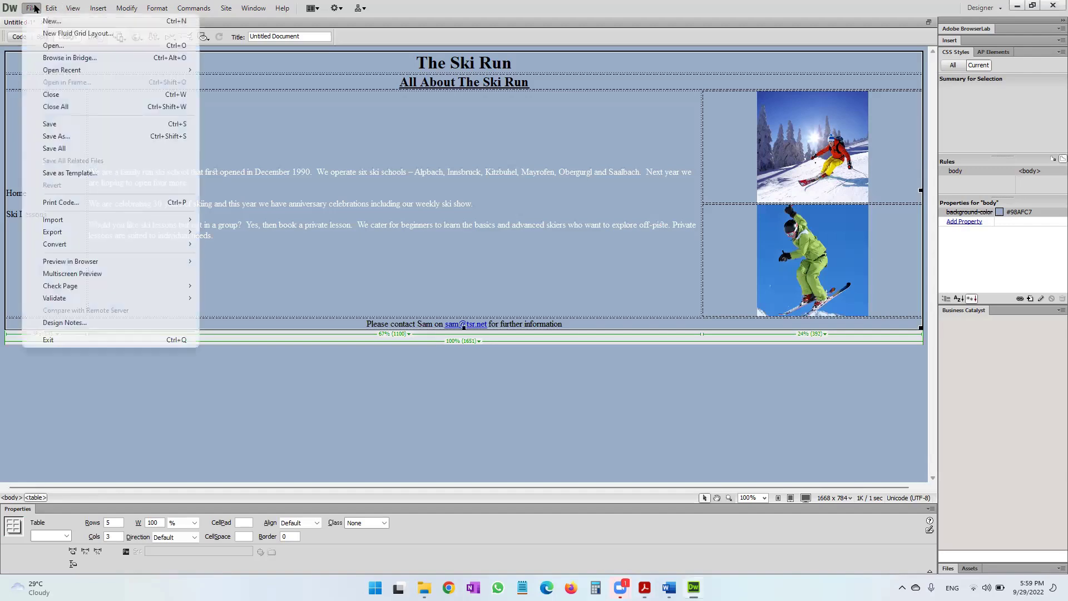
Save the page as INDEX.html in the 2021 June folder.
click(65, 137)
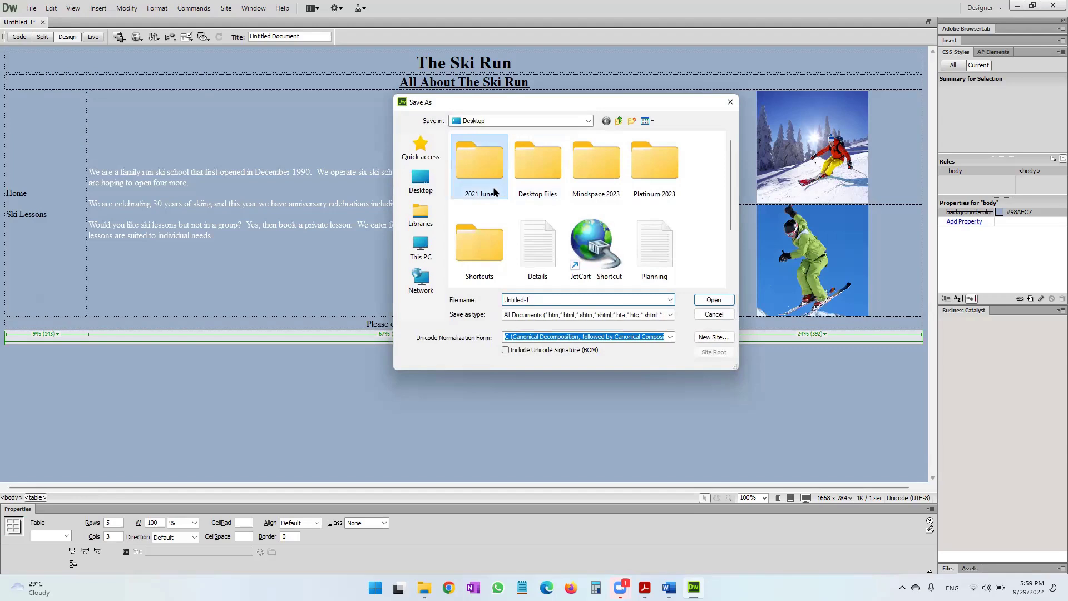
double_click(493, 189)
click(539, 299)
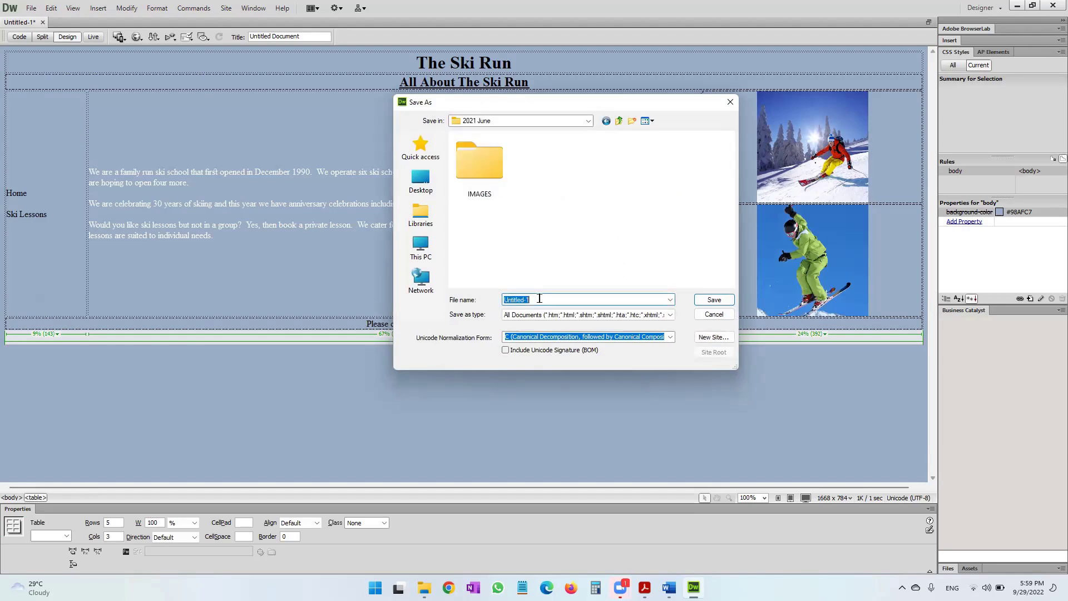
text(INDEX)
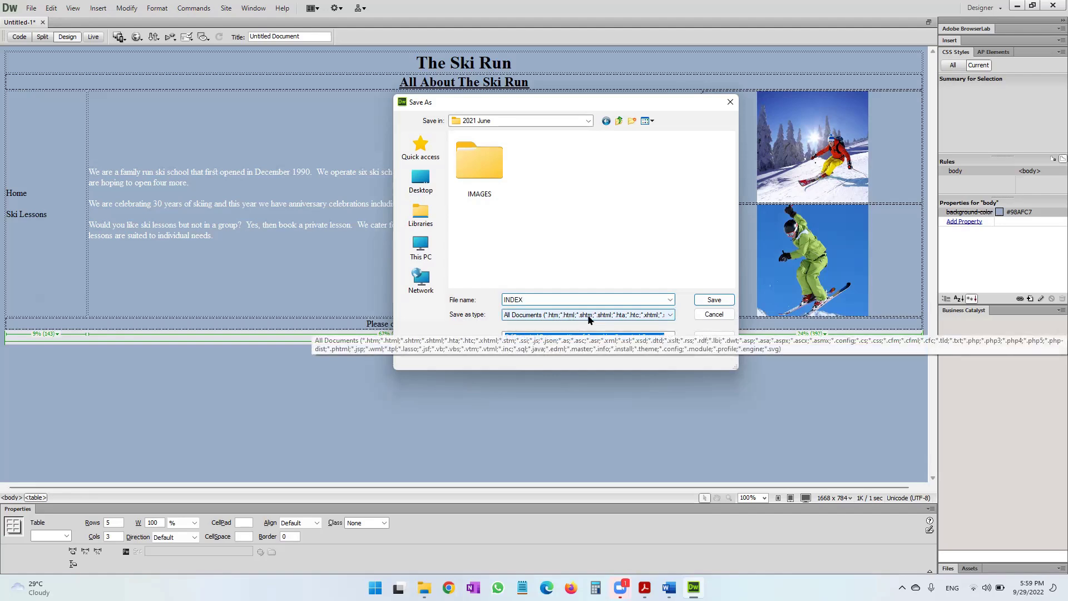
click(710, 301)
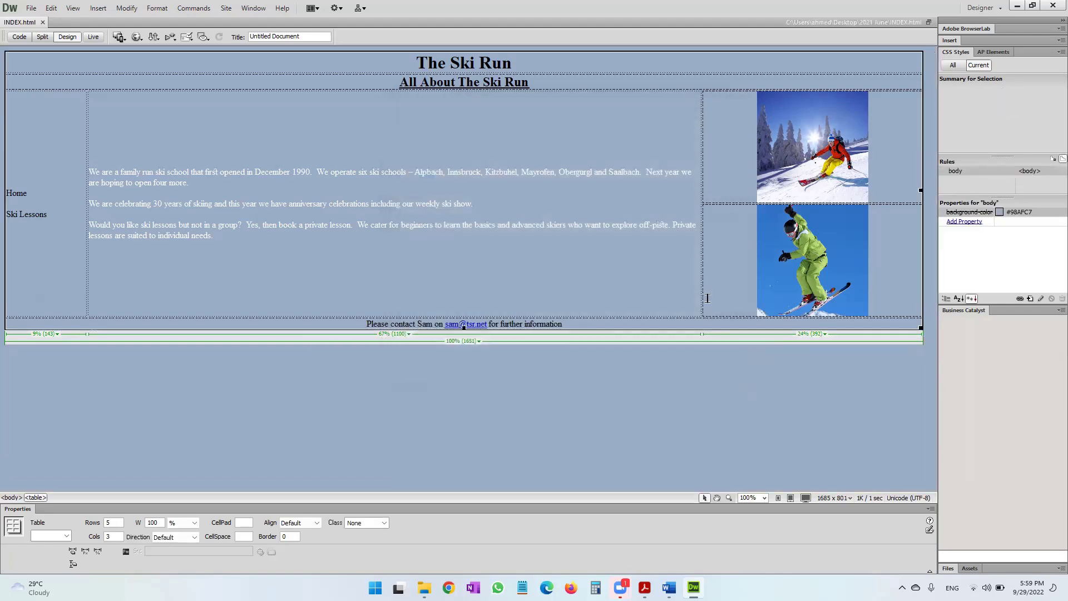
click(645, 587)
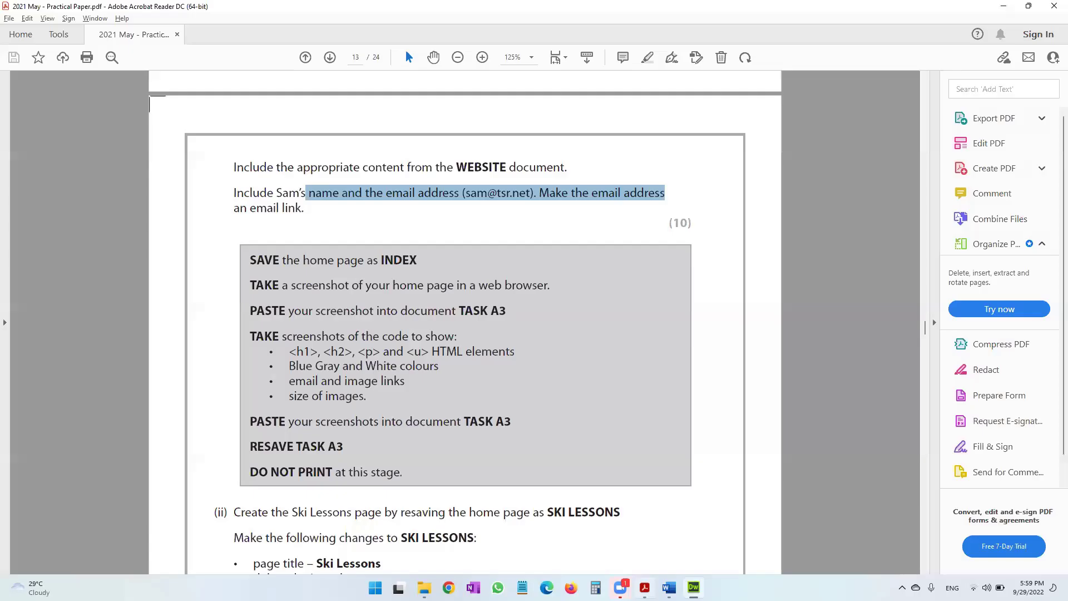